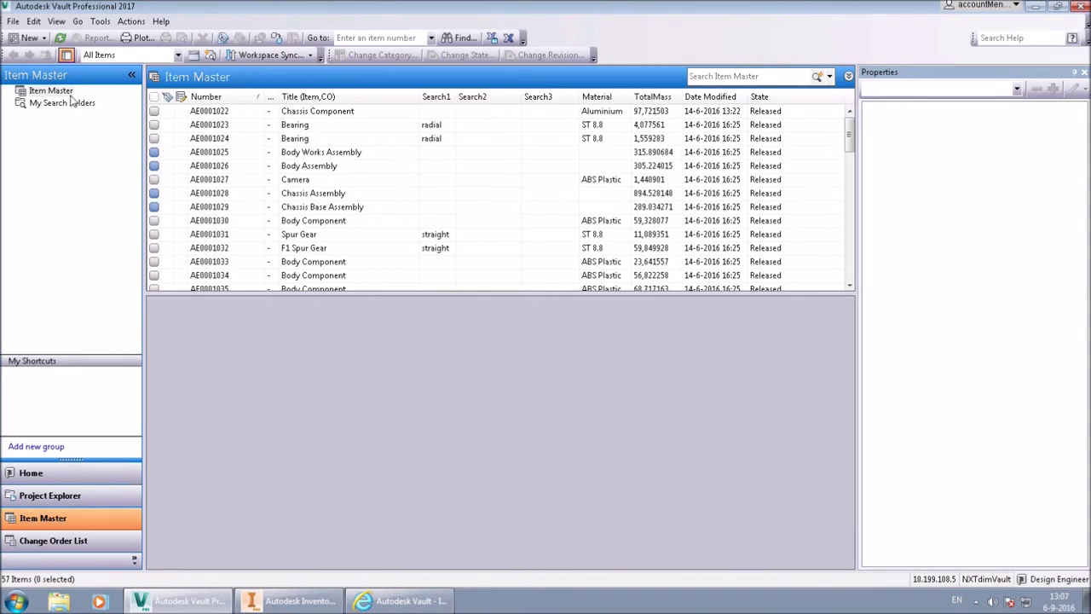
Search the Item Master for "openrc" and select the OpenRC F1 Assembly item
{"action": "left_click", "coordinate": [61, 95]}
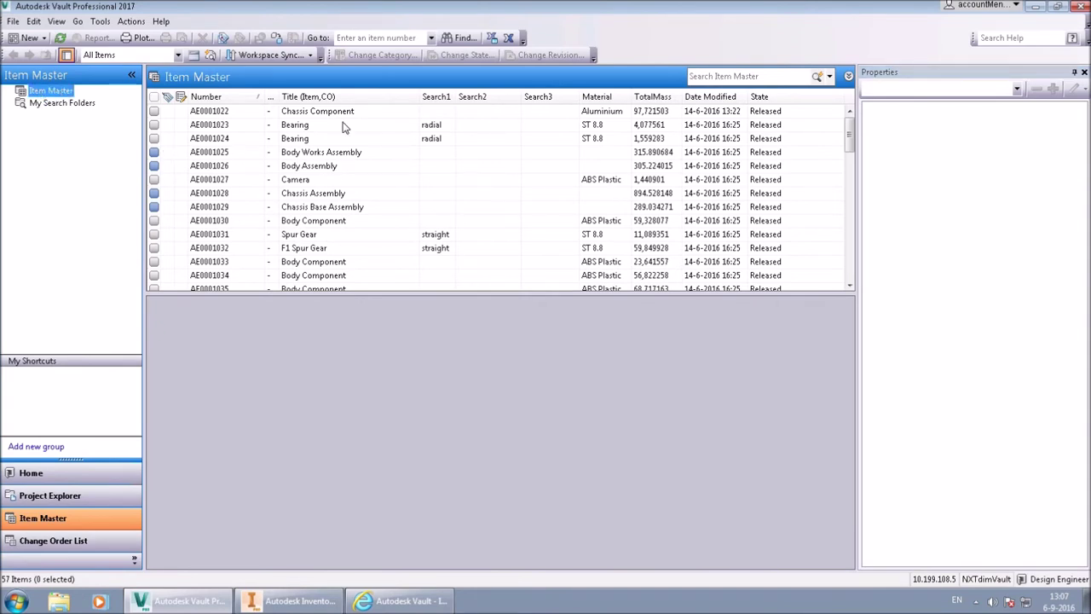
{"action": "left_click", "coordinate": [719, 77]}
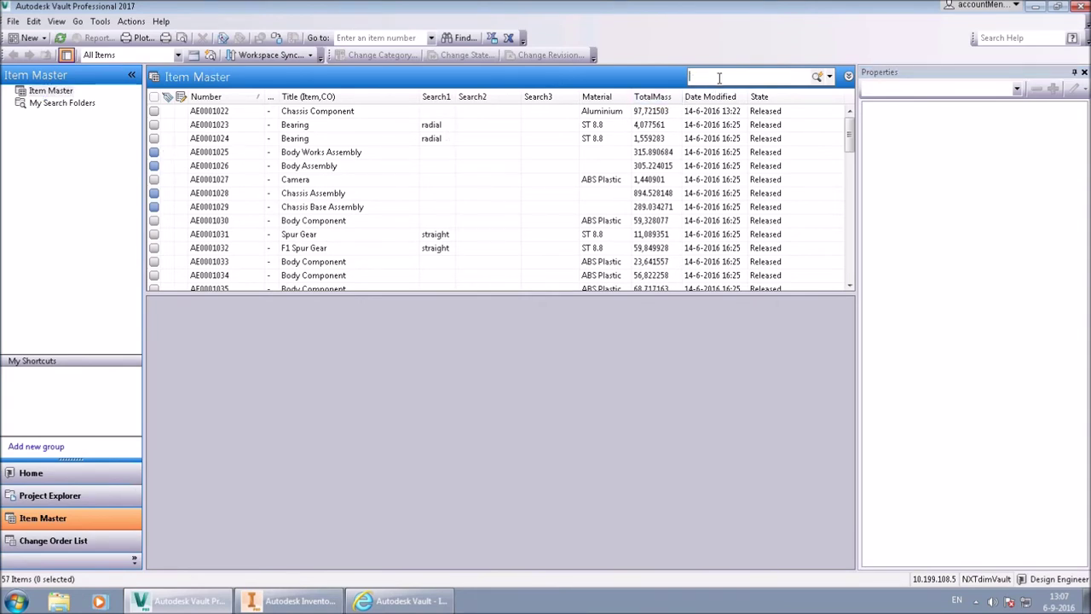
{"action": "type", "text": "openrc"}
{"action": "key", "text": "Return"}
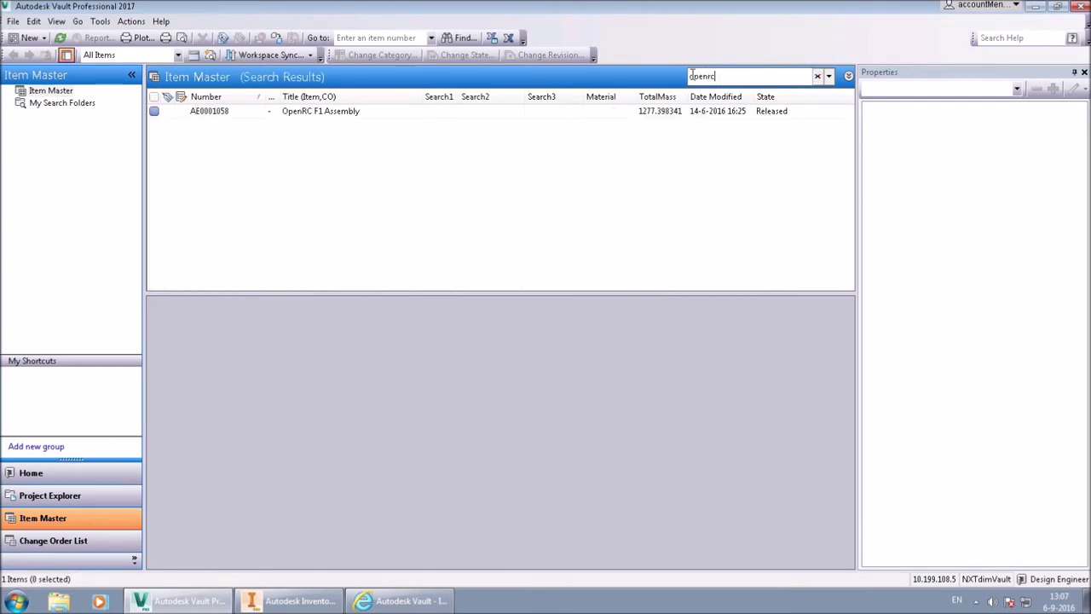
{"action": "left_click", "coordinate": [253, 116]}
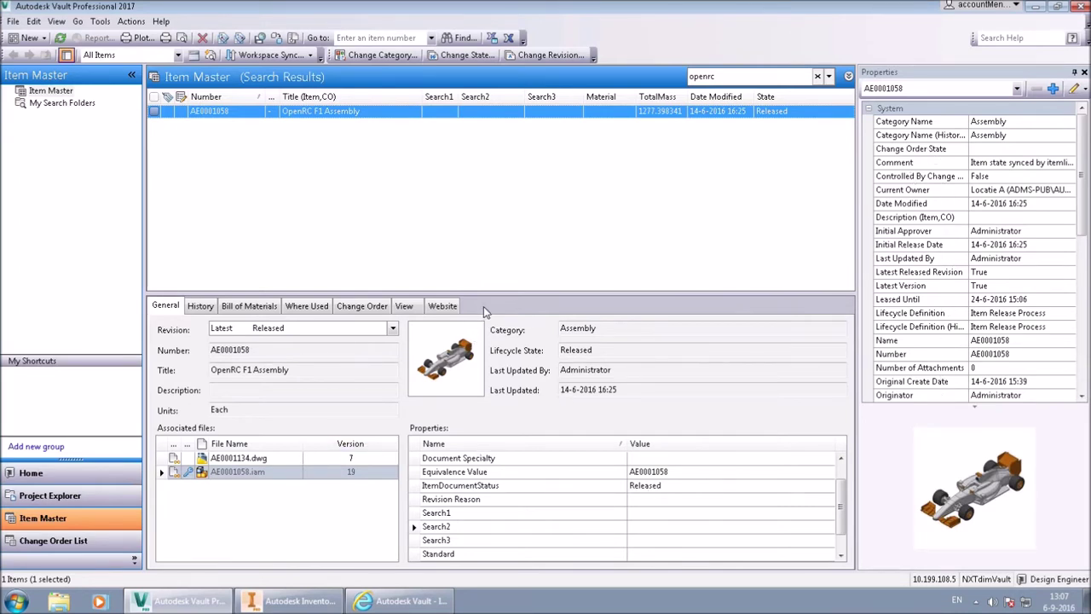
Show the assembly's bill of materials in an enlarged detail area, sorted by position number with all levels expanded
{"action": "left_click_drag", "start_coordinate": [439, 295], "coordinate": [255, 178]}
{"action": "left_click", "coordinate": [247, 188]}
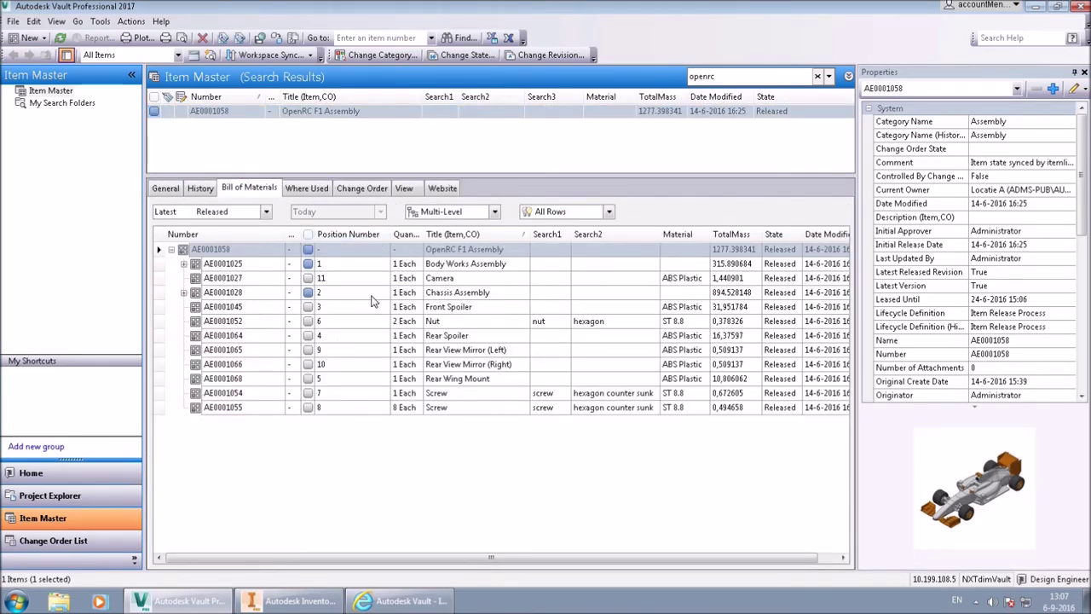
{"action": "left_click", "coordinate": [349, 235]}
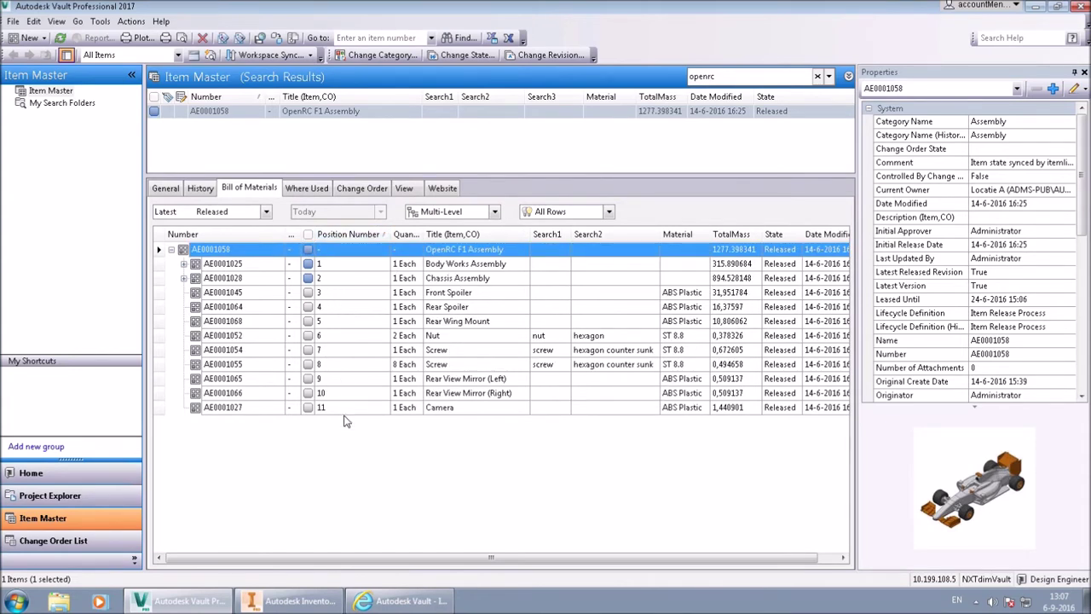
{"action": "right_click", "coordinate": [231, 254]}
{"action": "left_click", "coordinate": [299, 481]}
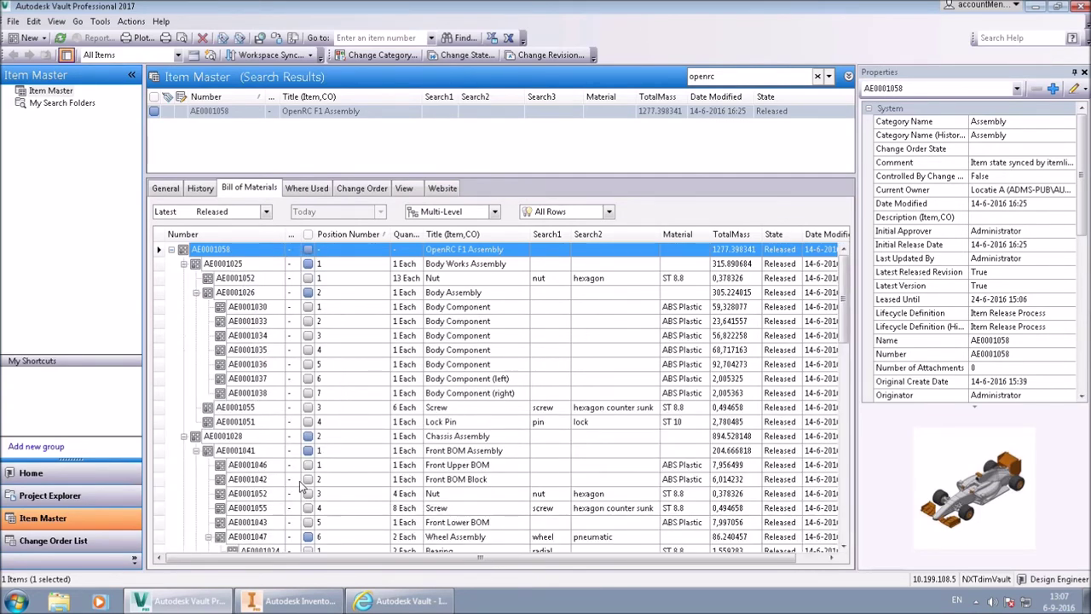
Review the Body Assembly and its components AE0001030 through AE0001038 in the bill of materials, then reselect the main assembly item
{"action": "left_click", "coordinate": [274, 294]}
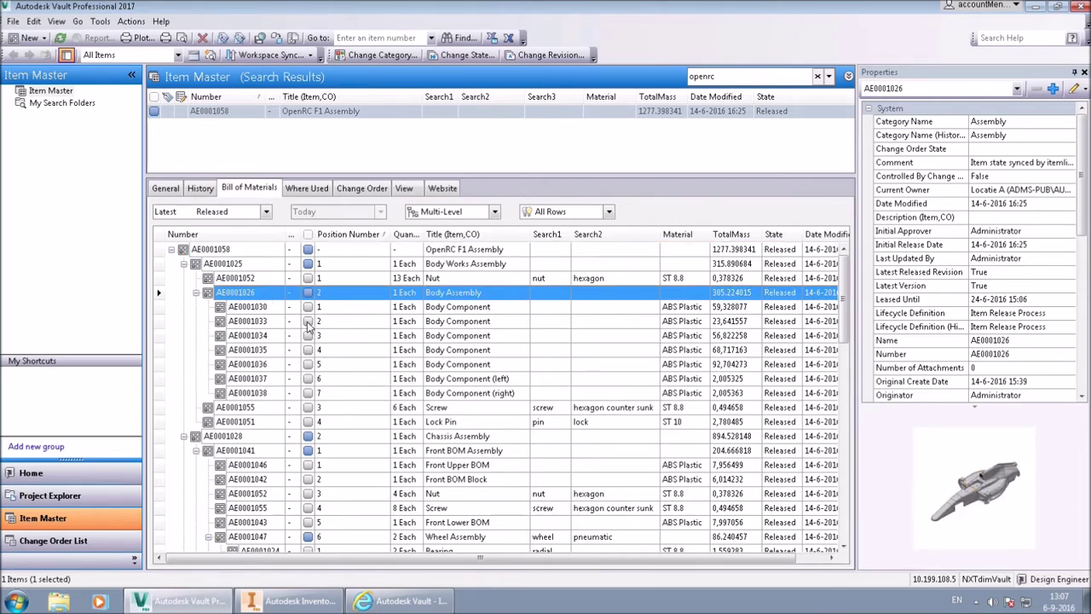
{"action": "left_click", "coordinate": [275, 307]}
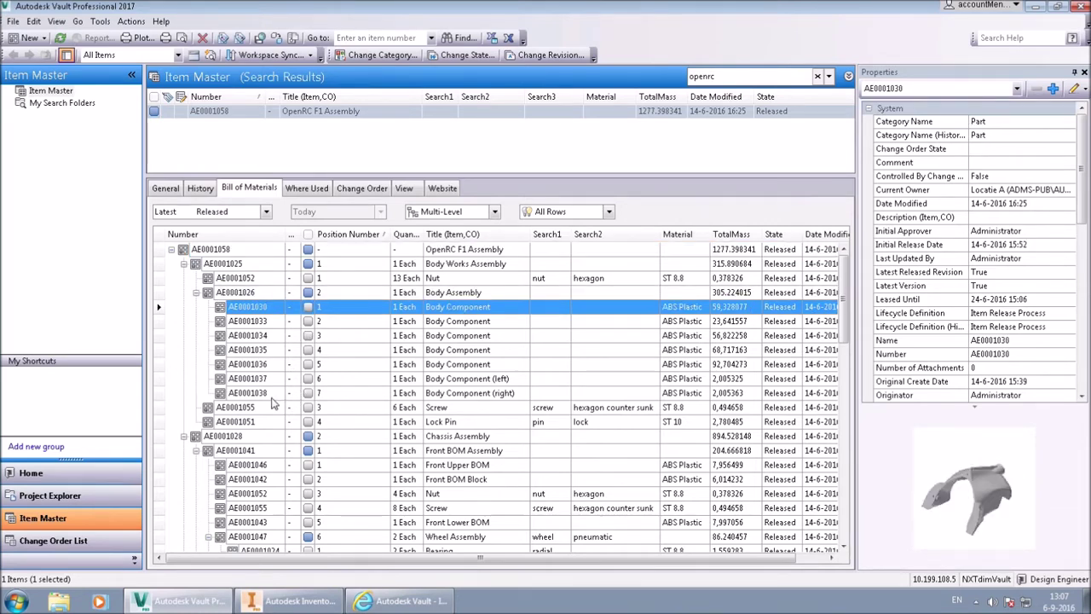
{"action": "left_click", "coordinate": [269, 395], "text": "shift"}
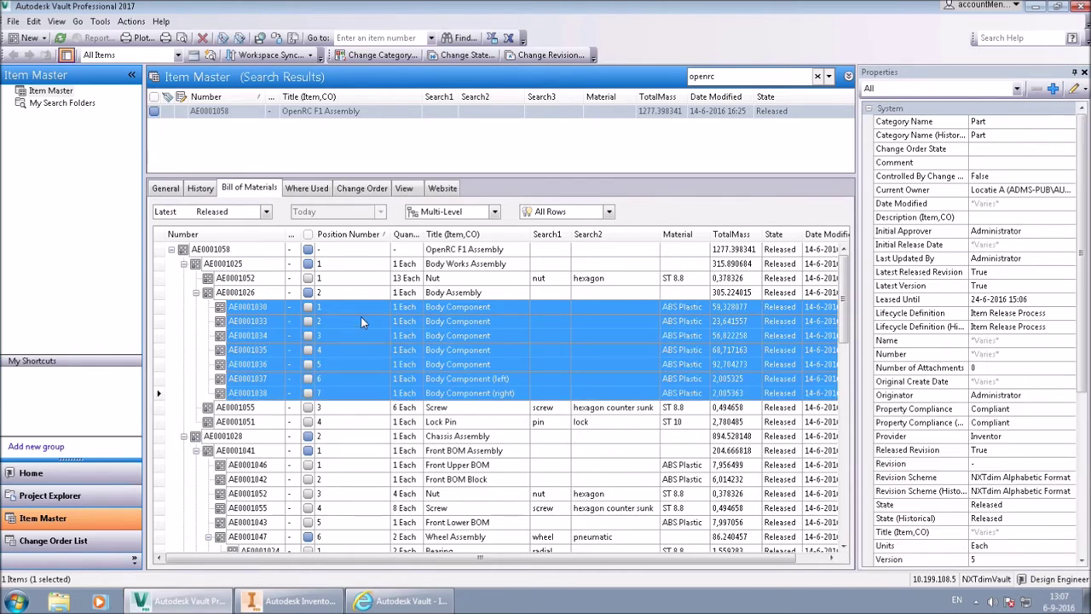
{"action": "left_click", "coordinate": [228, 114]}
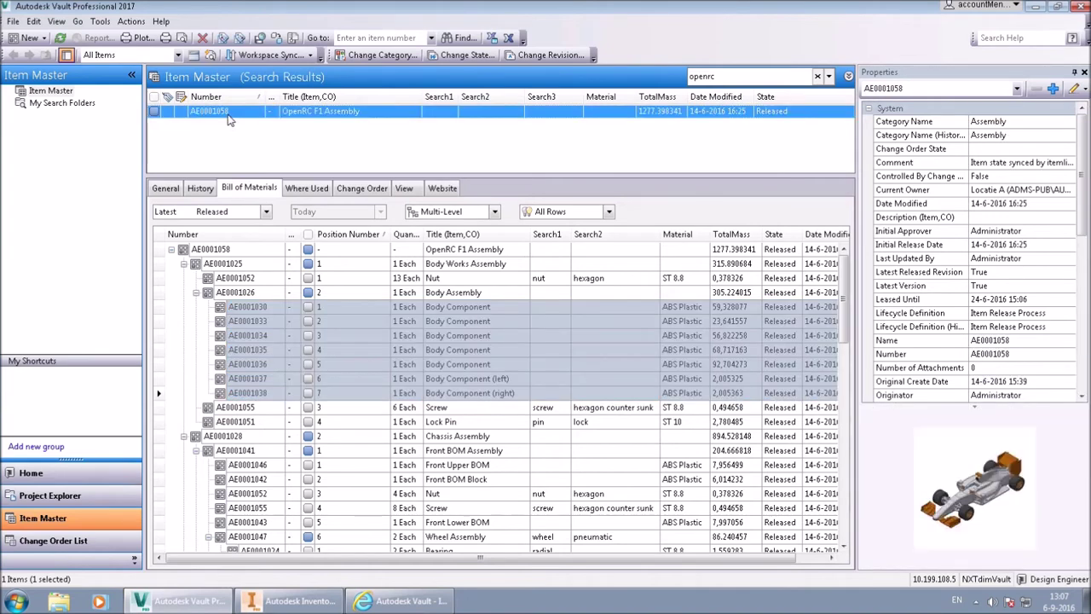
Open the Body Assembly item from the bill of materials and open its associated file AE0001026.iam in Inventor
{"action": "left_click", "coordinate": [289, 294]}
{"action": "right_click", "coordinate": [291, 295]}
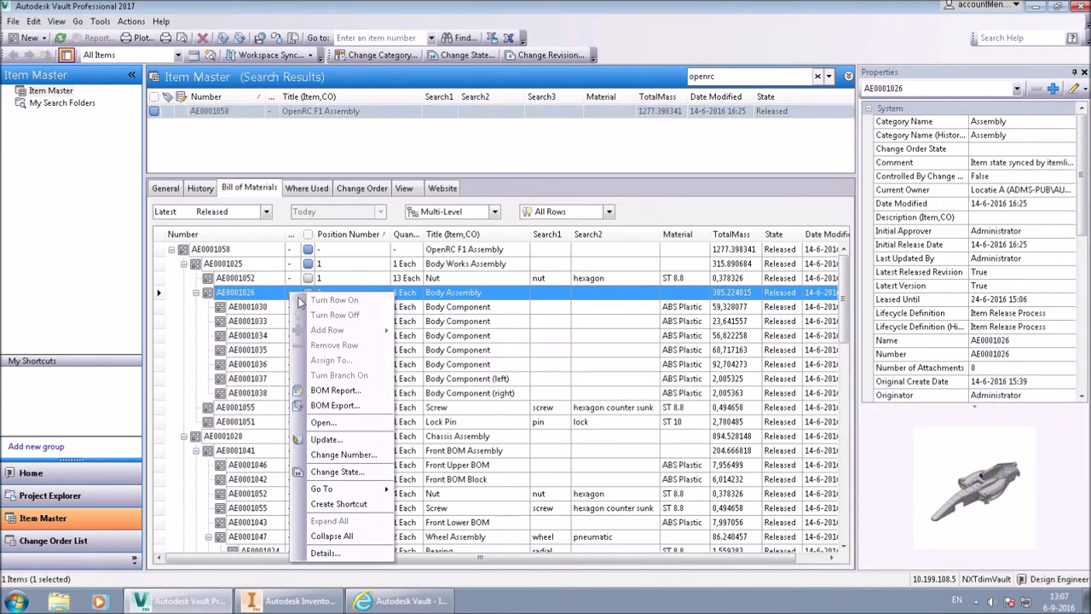
{"action": "left_click", "coordinate": [356, 421]}
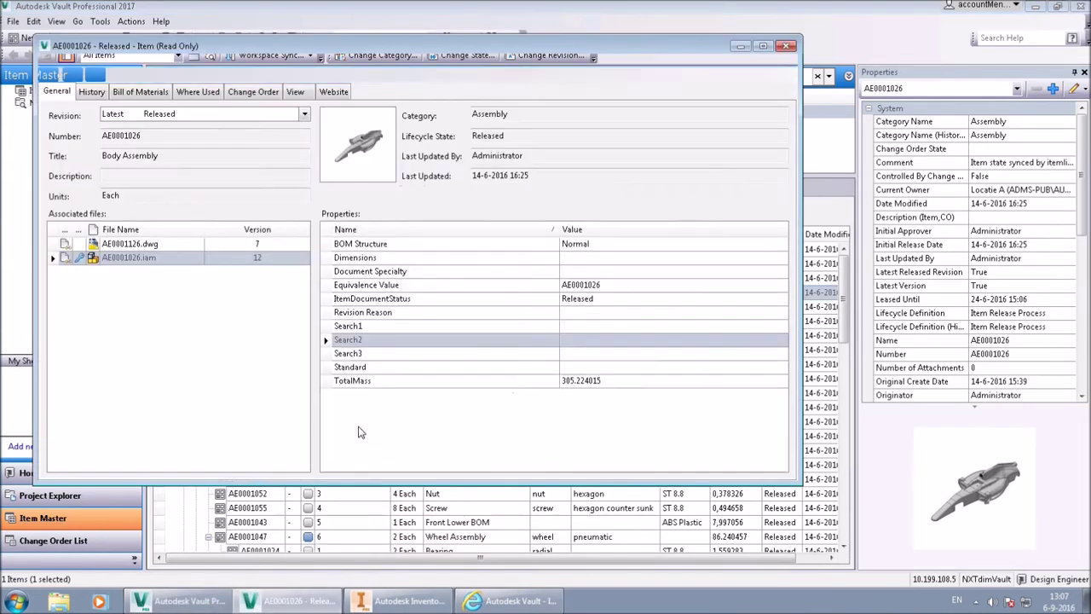
{"action": "right_click", "coordinate": [155, 266]}
{"action": "left_click", "coordinate": [185, 275]}
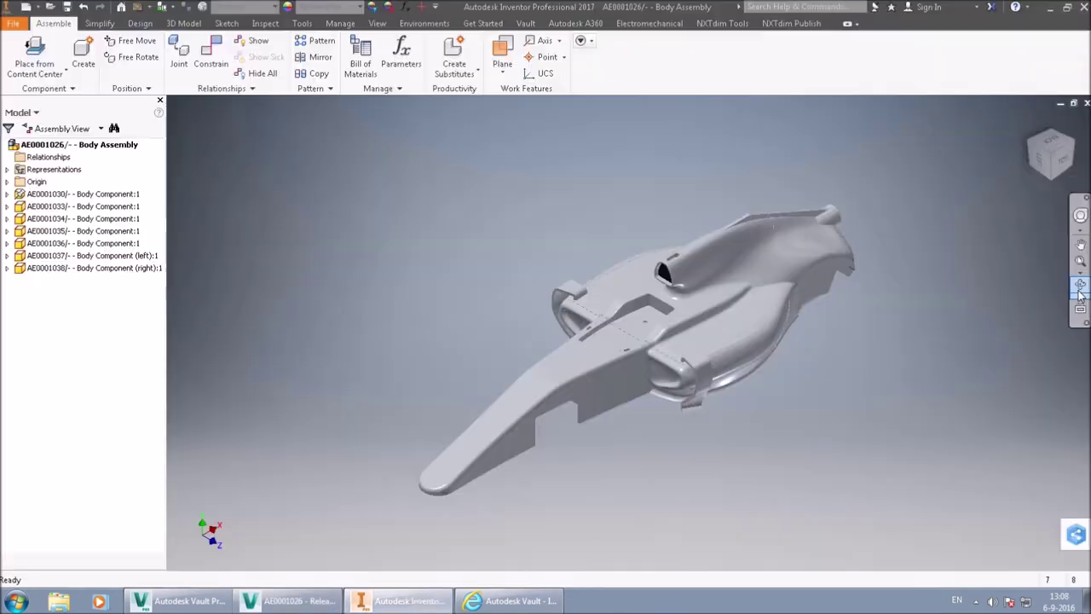
Orbit the Body Assembly model to inspect it, close the document, and return to the item window in Vault
{"action": "left_click", "coordinate": [1080, 290]}
{"action": "left_click_drag", "start_coordinate": [684, 344], "coordinate": [730, 324]}
{"action": "key", "text": "Escape"}
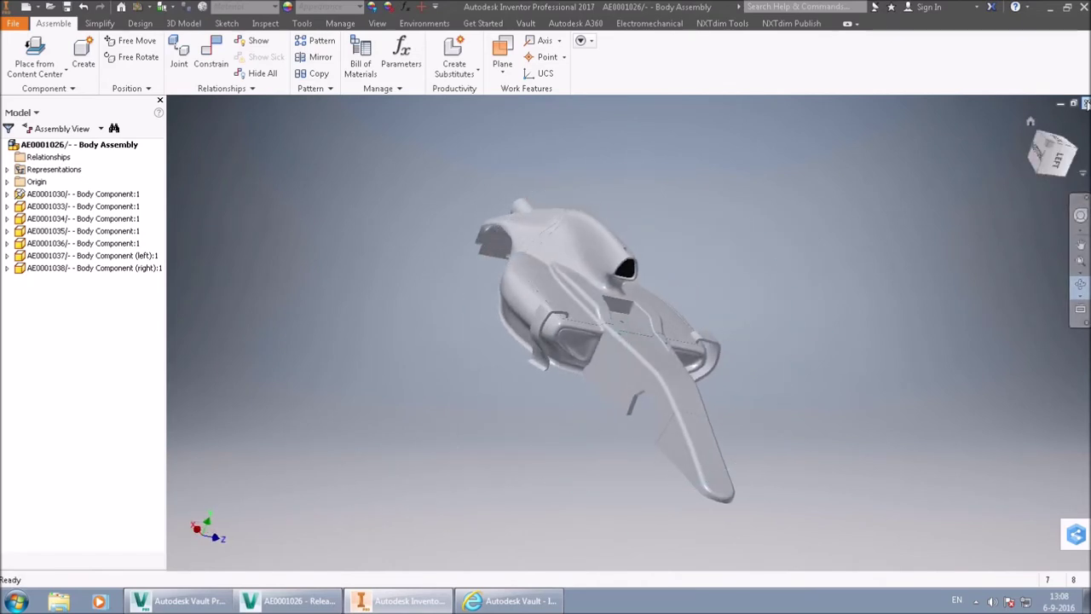
{"action": "left_click", "coordinate": [1086, 103]}
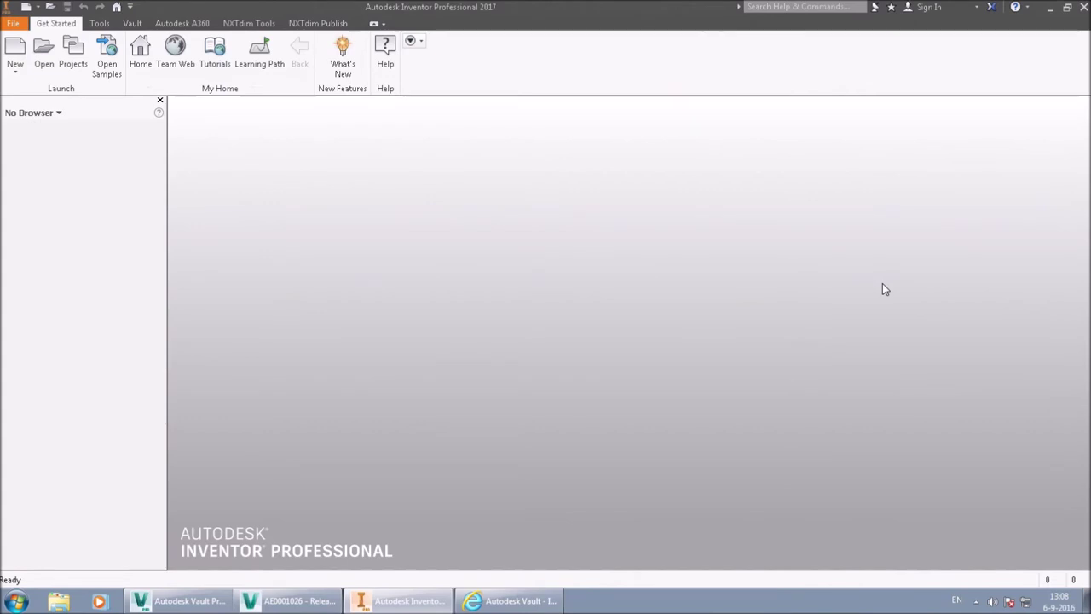
{"action": "left_click", "coordinate": [1050, 8]}
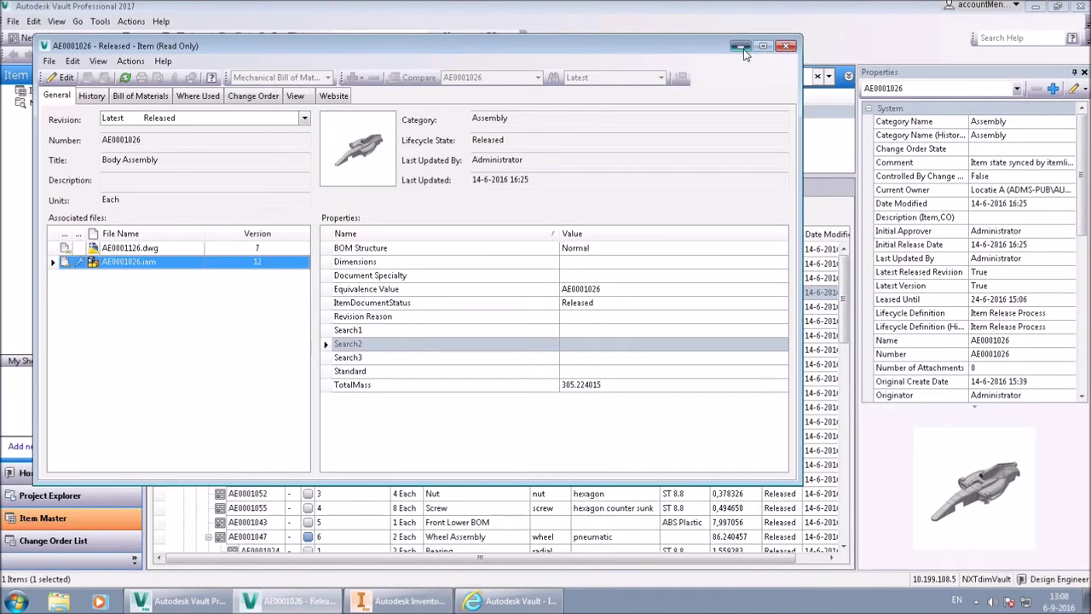
Close the item window, switch to the Autodesk Vault web client in Internet Explorer, and sign in with the Manufacturing Employee account
{"action": "left_click", "coordinate": [785, 47]}
{"action": "left_click", "coordinate": [1034, 6]}
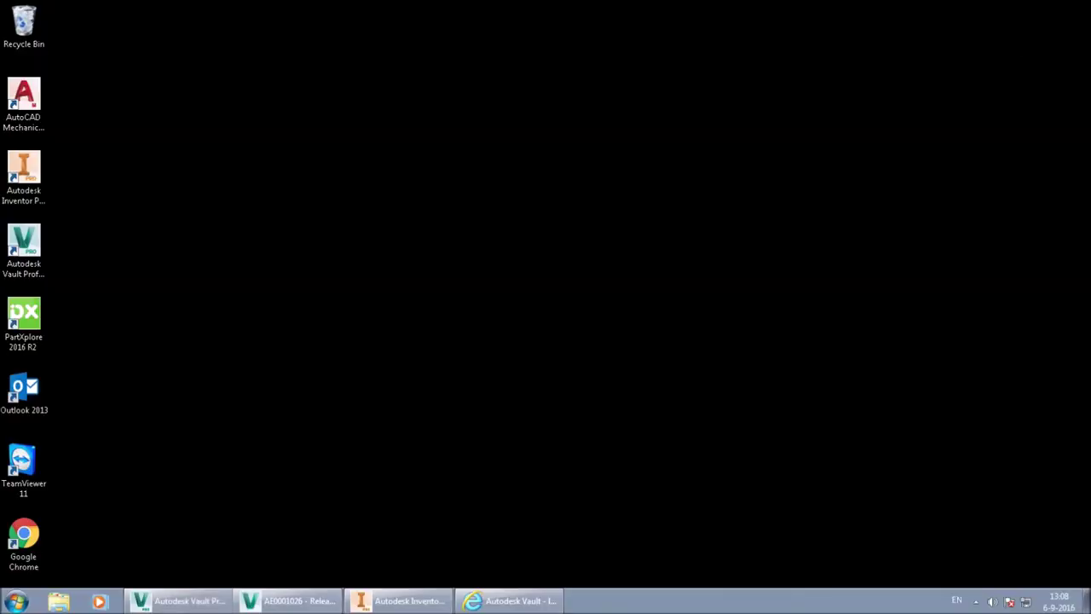
{"action": "left_click", "coordinate": [512, 603]}
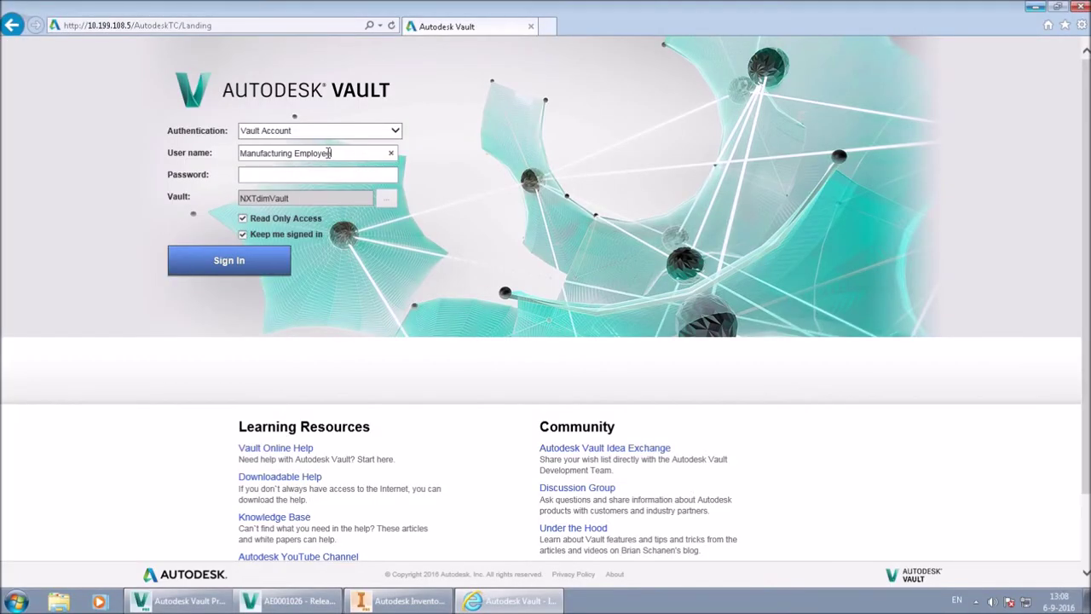
{"action": "left_click_drag", "start_coordinate": [330, 153], "coordinate": [220, 153]}
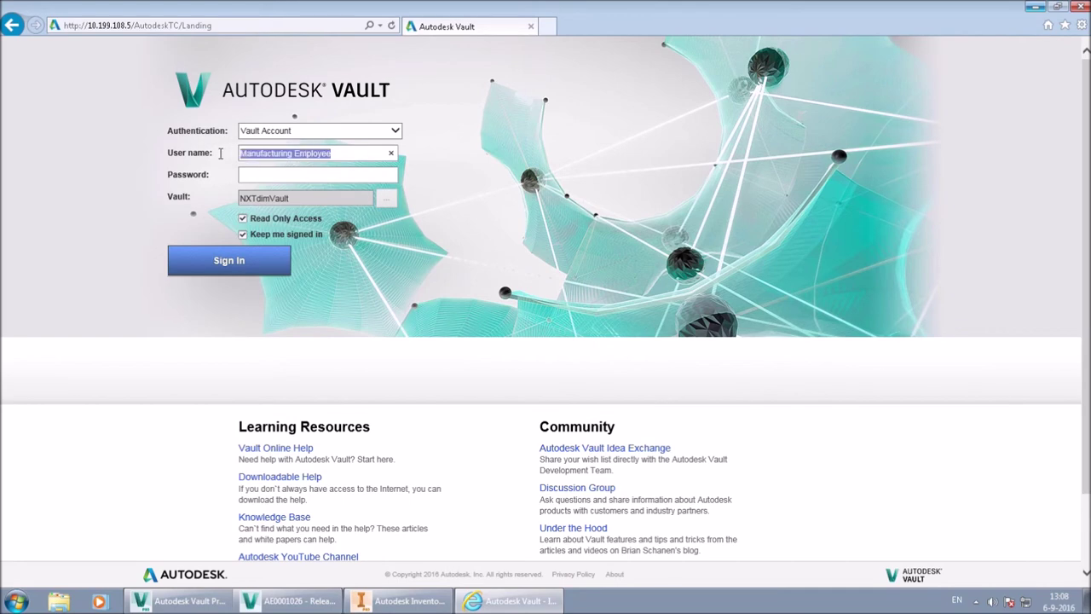
{"action": "left_click", "coordinate": [223, 268]}
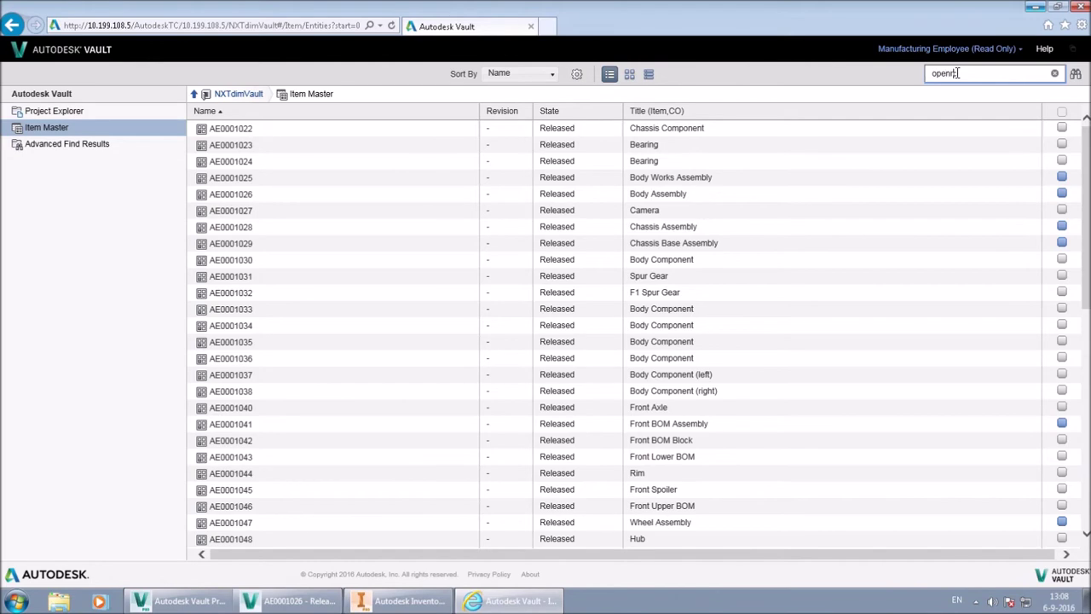
Search the web Item Master for "openrc" and drill down through OpenRC F1 Assembly and Body Works Assembly to Body Assembly
{"action": "key", "text": "Return"}
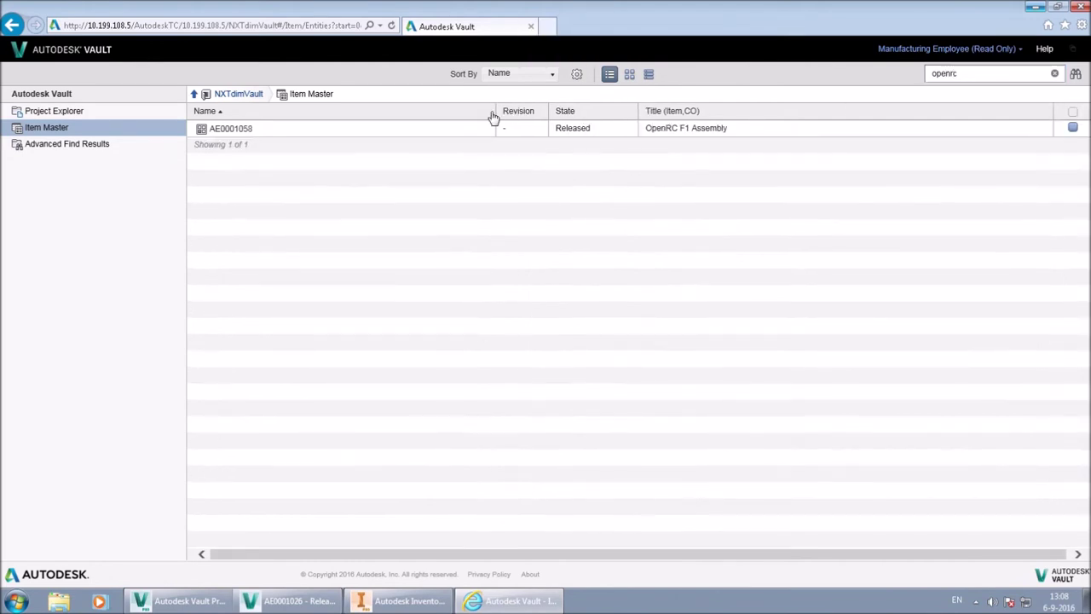
{"action": "left_click", "coordinate": [243, 132]}
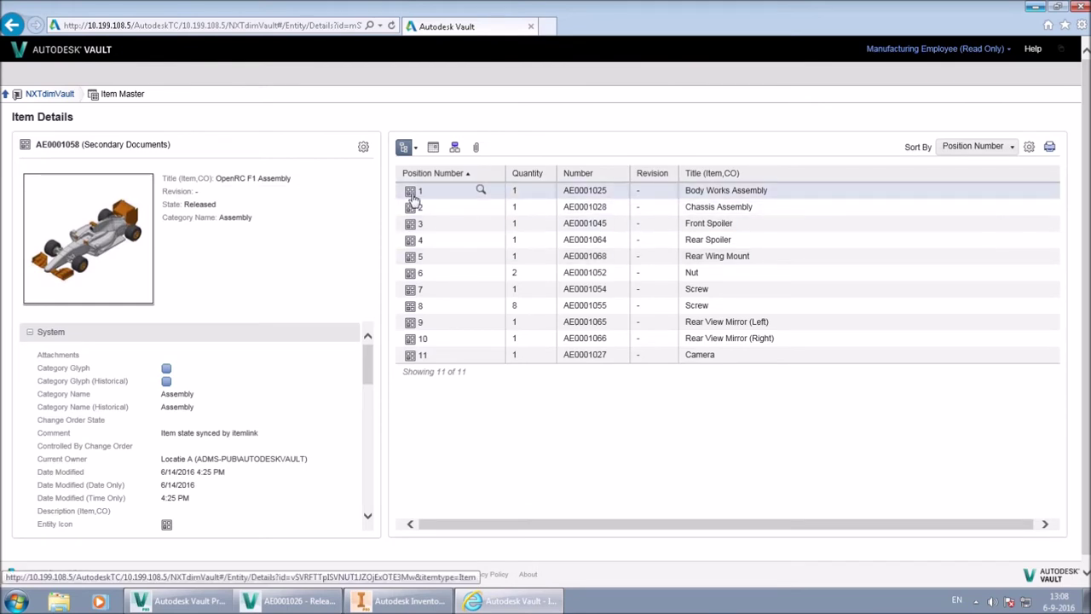
{"action": "left_click", "coordinate": [412, 198]}
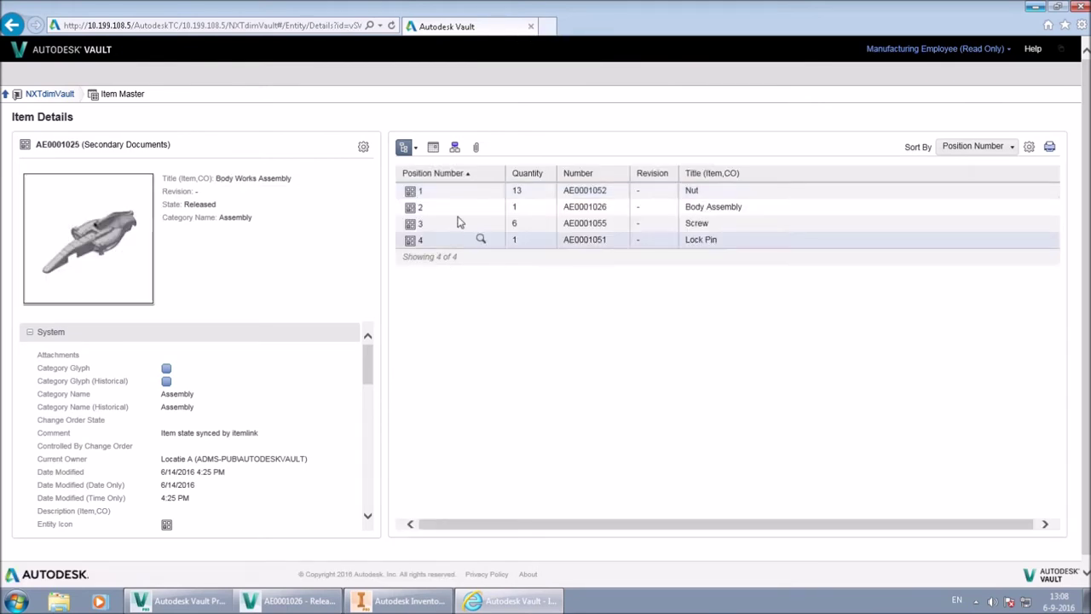
{"action": "left_click", "coordinate": [414, 213]}
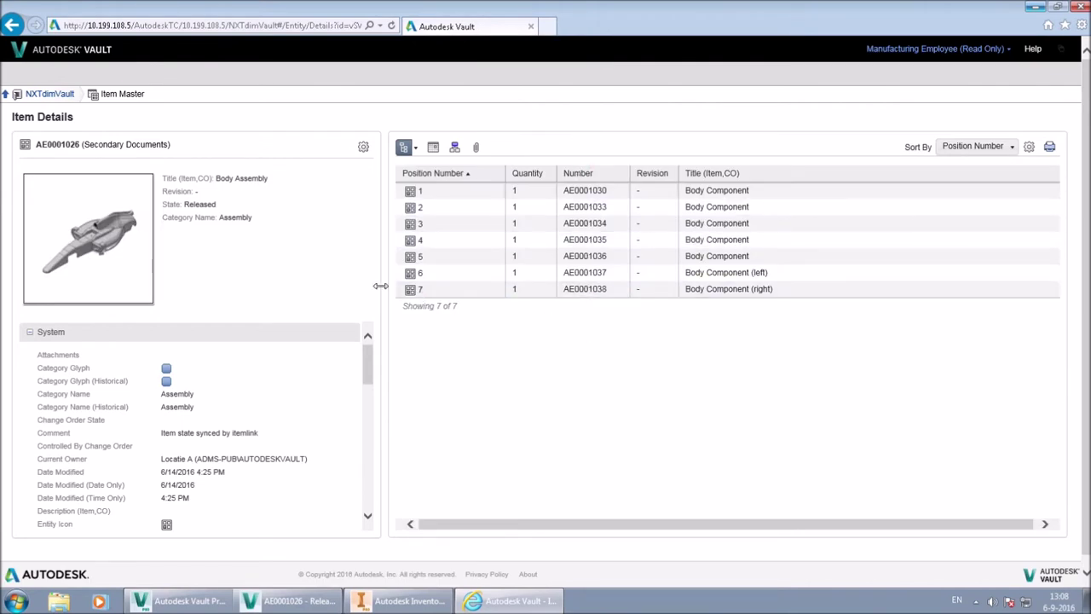
Open the Body Assembly's DWF from its secondary documents, inspect component AE0001036 in the expanded model tree, and close the viewer
{"action": "left_click", "coordinate": [106, 152]}
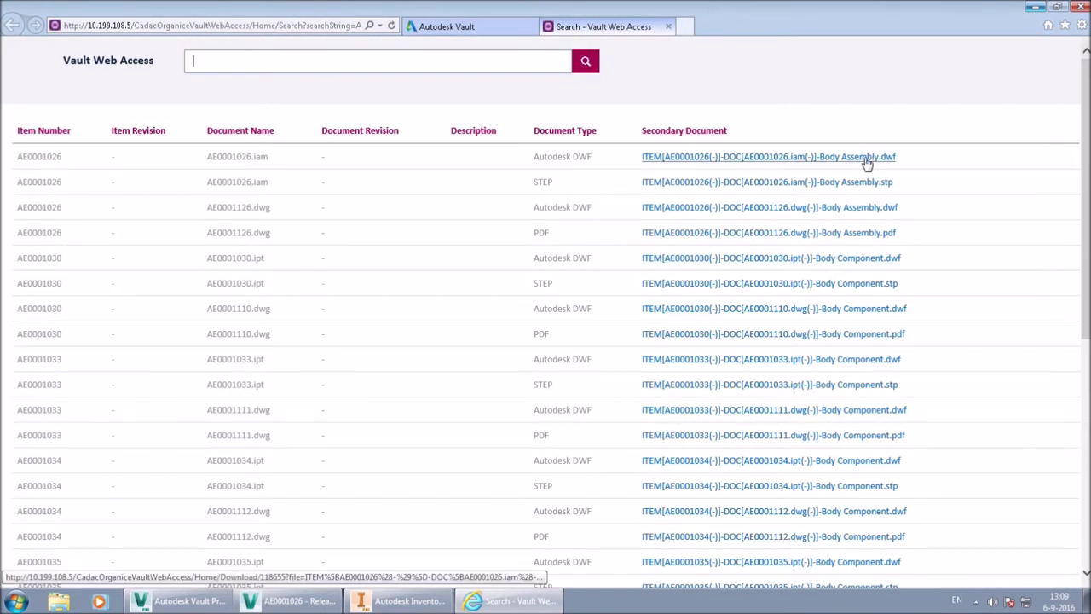
{"action": "left_click", "coordinate": [867, 157]}
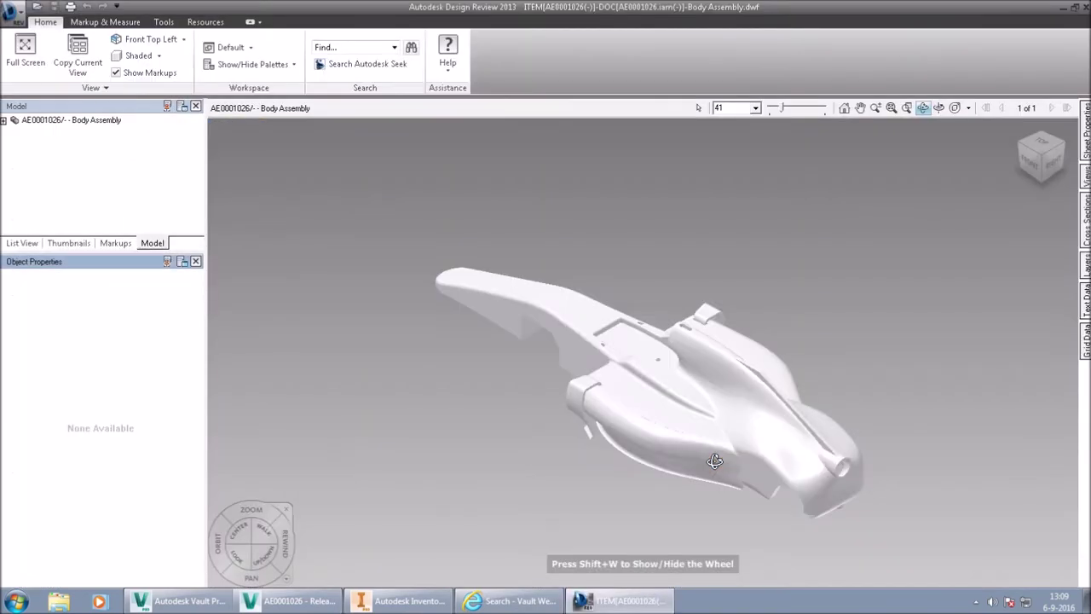
{"action": "left_click", "coordinate": [3, 120]}
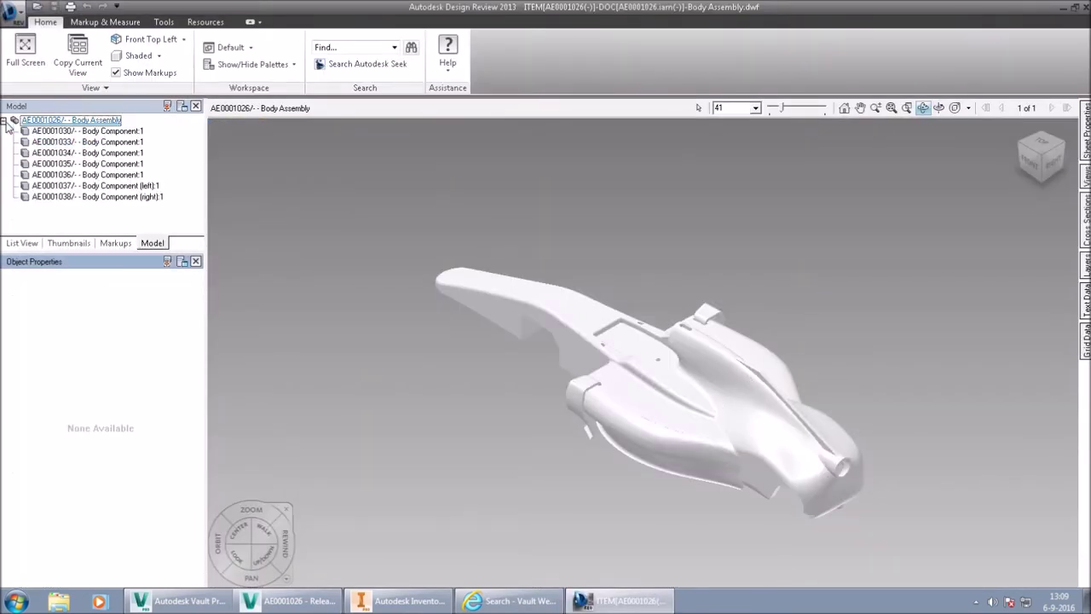
{"action": "left_click", "coordinate": [109, 175]}
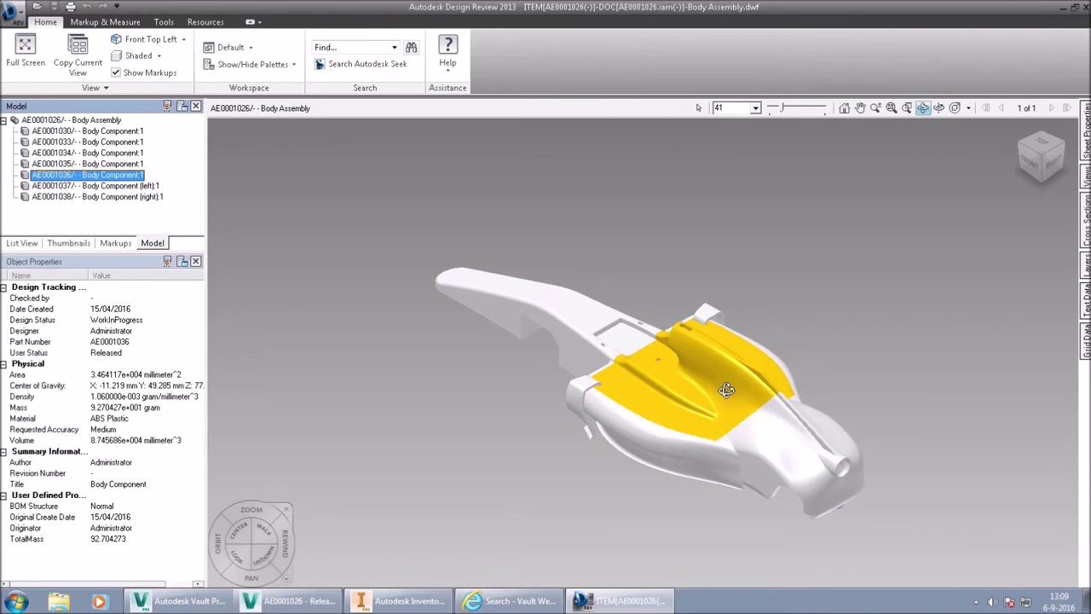
{"action": "left_click", "coordinate": [1084, 7]}
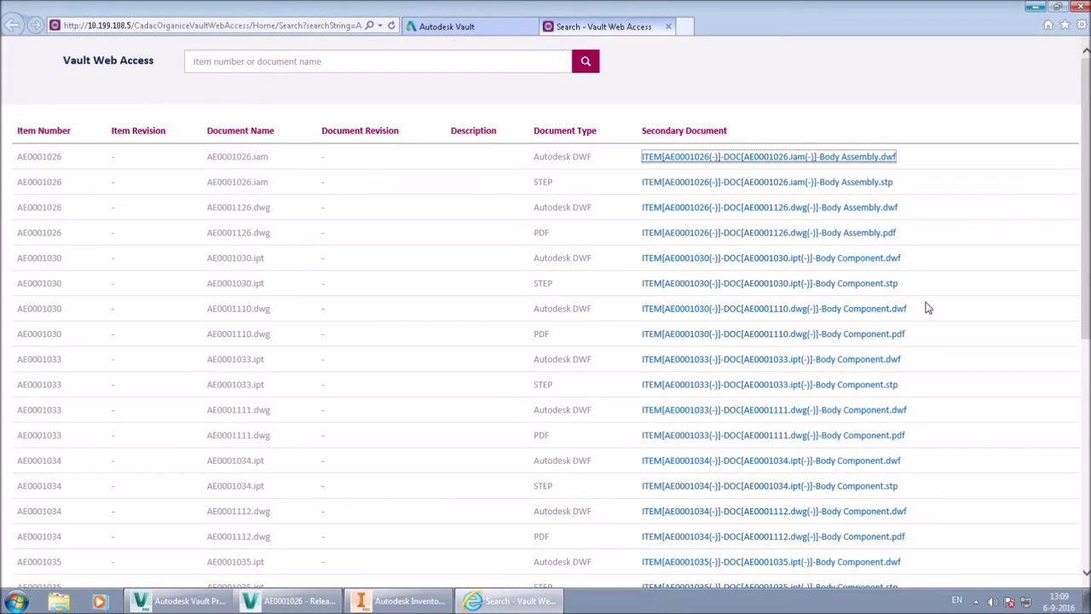
Open the Body Assembly's STEP file in PartXplore and expand AE0001026 in its assembly tree
{"action": "left_click", "coordinate": [859, 183]}
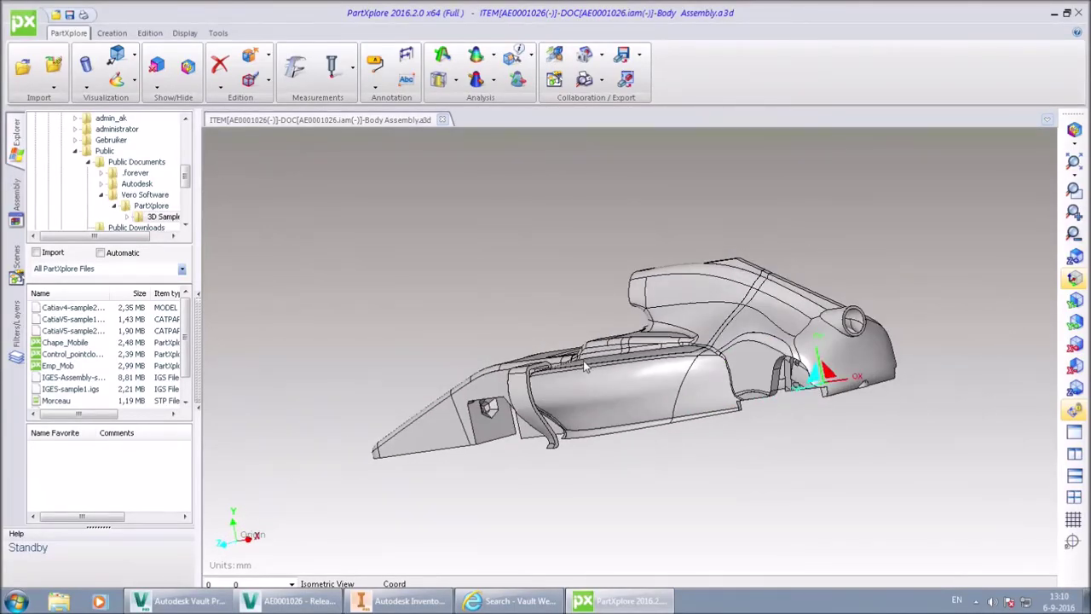
{"action": "left_click", "coordinate": [15, 202]}
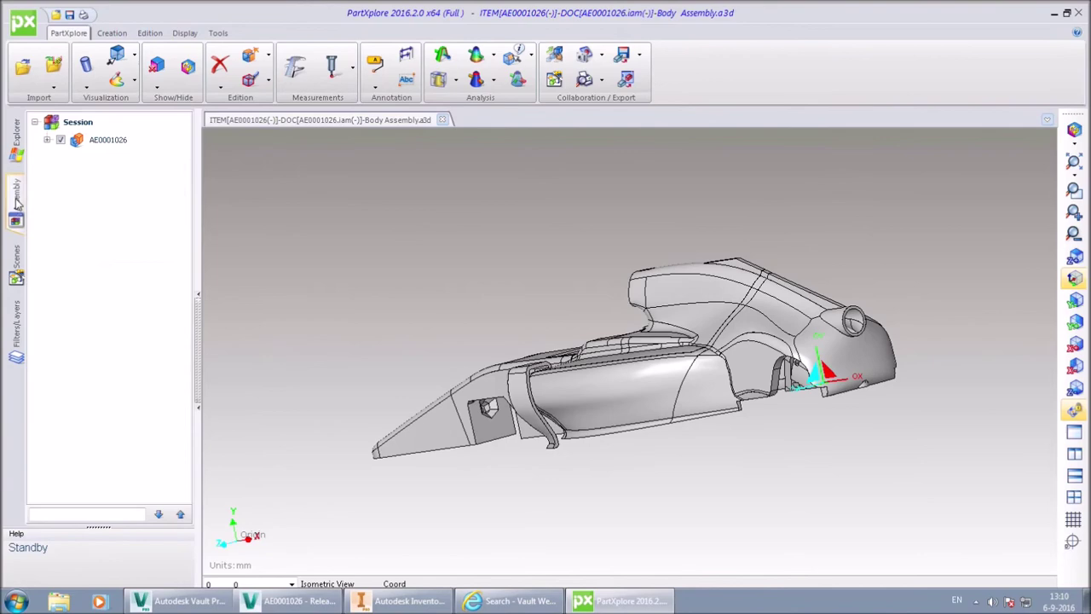
{"action": "left_click", "coordinate": [48, 141]}
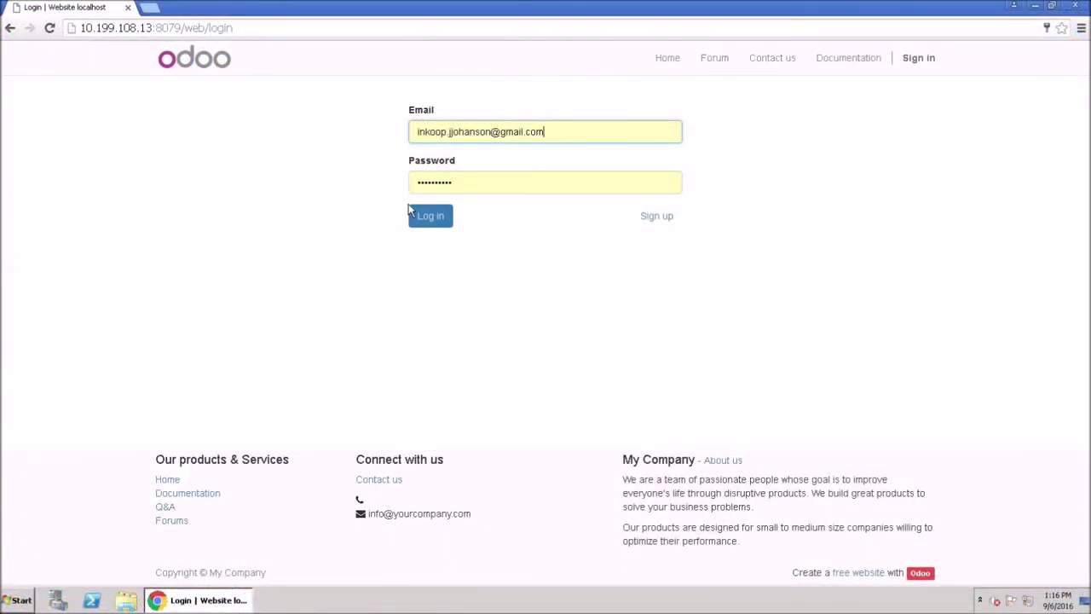
Sign in to Odoo with the purchasing account and search the inventory products for "body"
{"action": "left_click", "coordinate": [436, 219]}
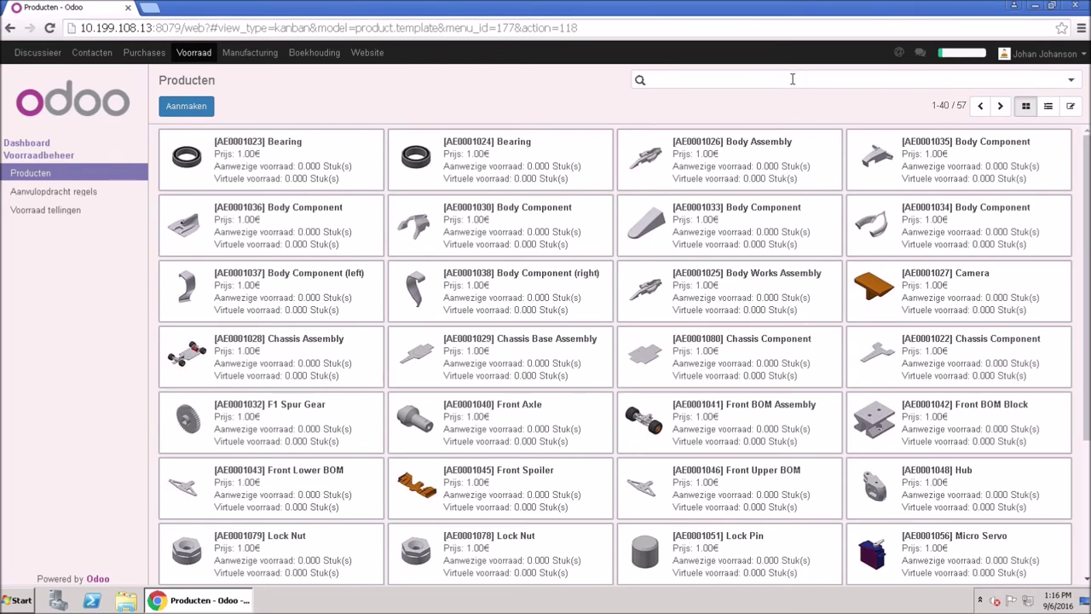
{"action": "type", "text": "body"}
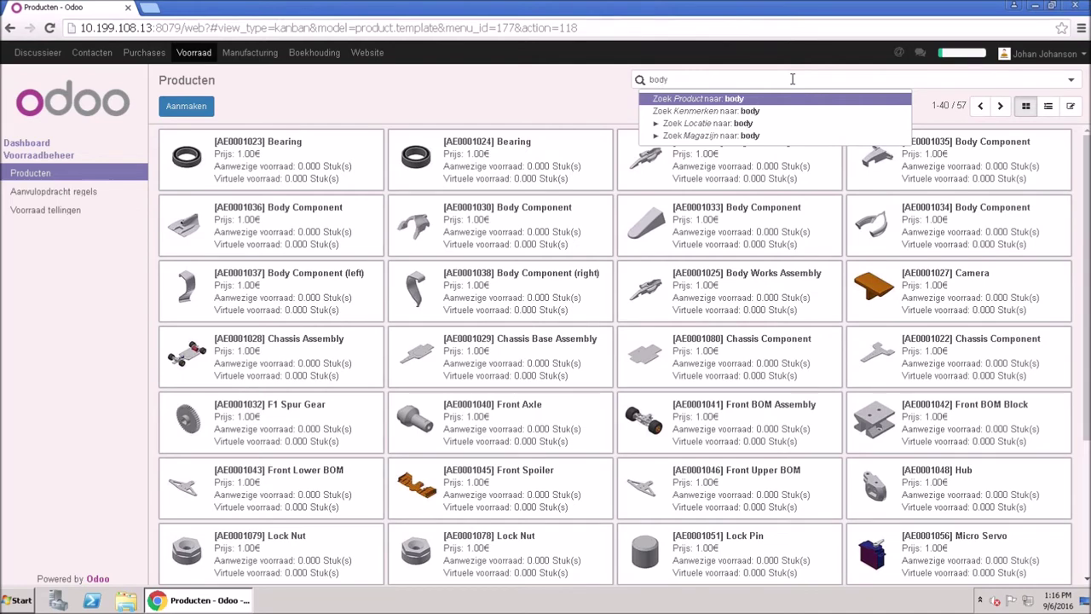
{"action": "key", "text": "Return"}
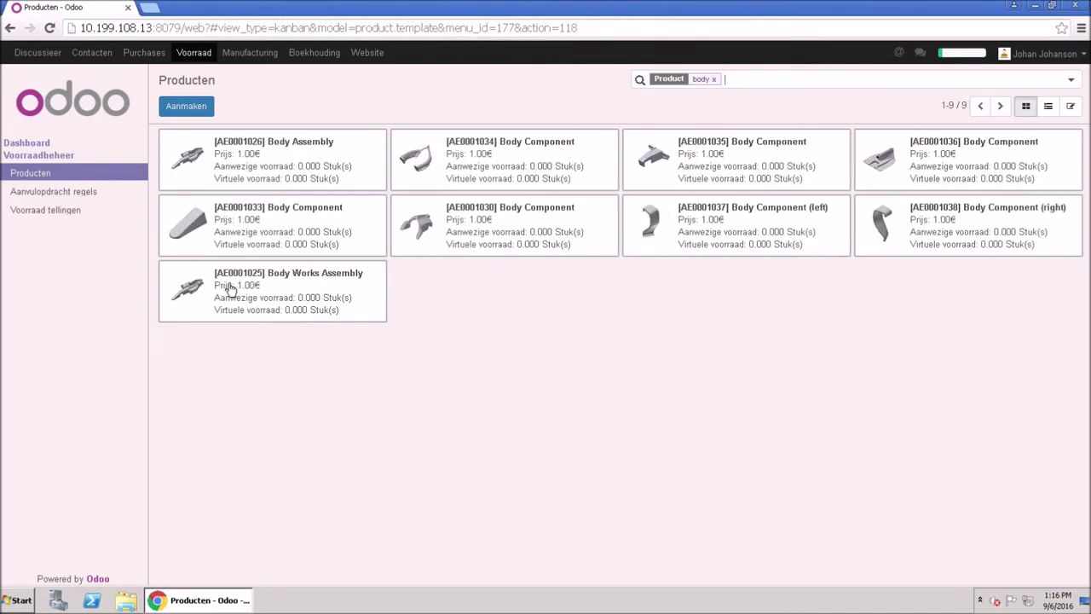
Create a new purchase quotation request with Mysterious Company as the supplier
{"action": "left_click", "coordinate": [156, 54]}
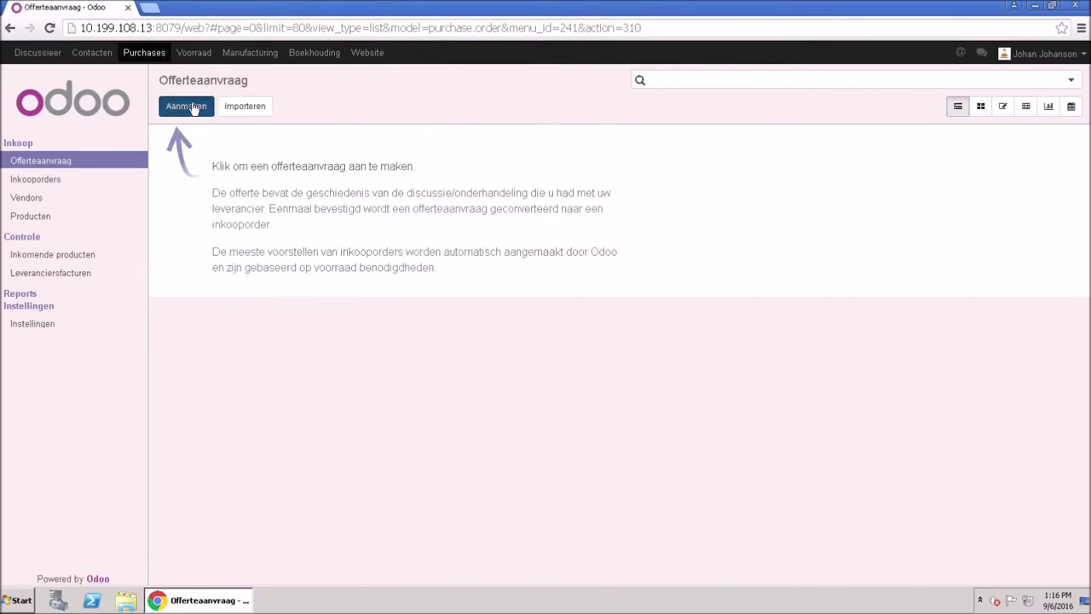
{"action": "left_click", "coordinate": [192, 108]}
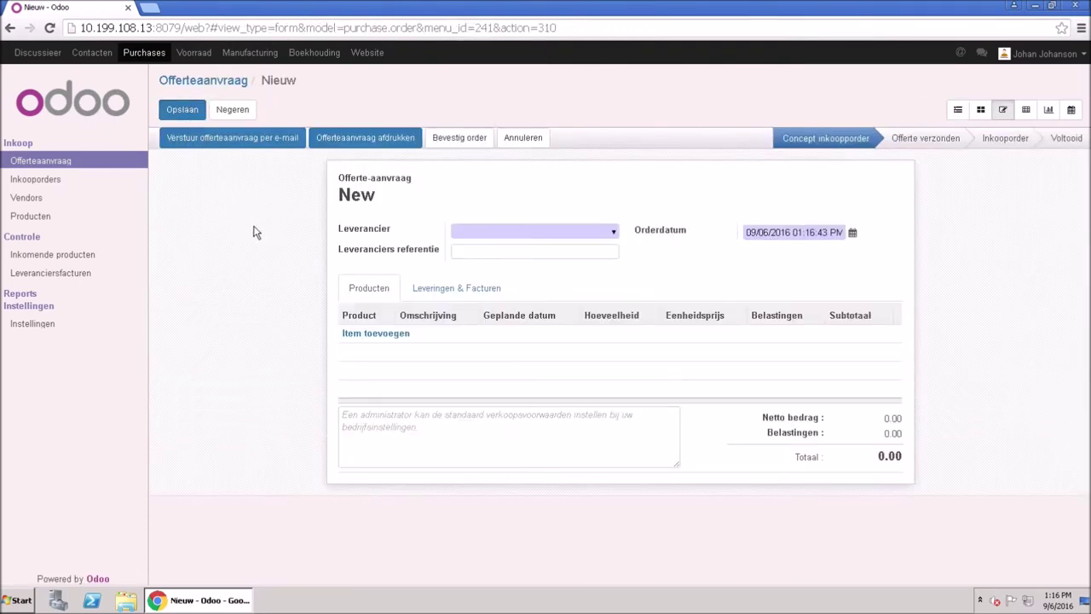
{"action": "left_click", "coordinate": [614, 237]}
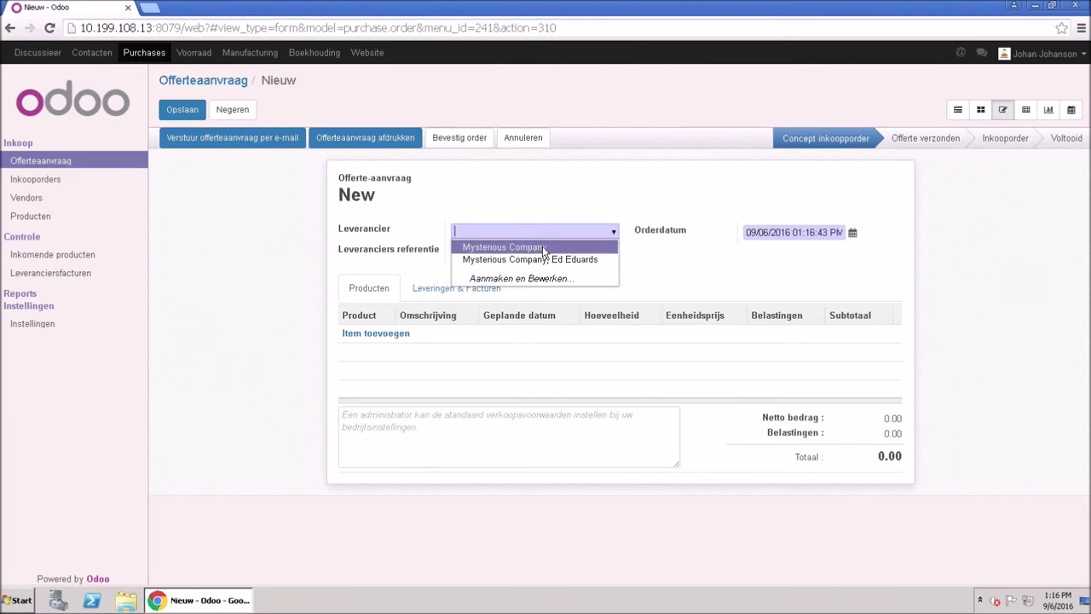
{"action": "left_click", "coordinate": [542, 248]}
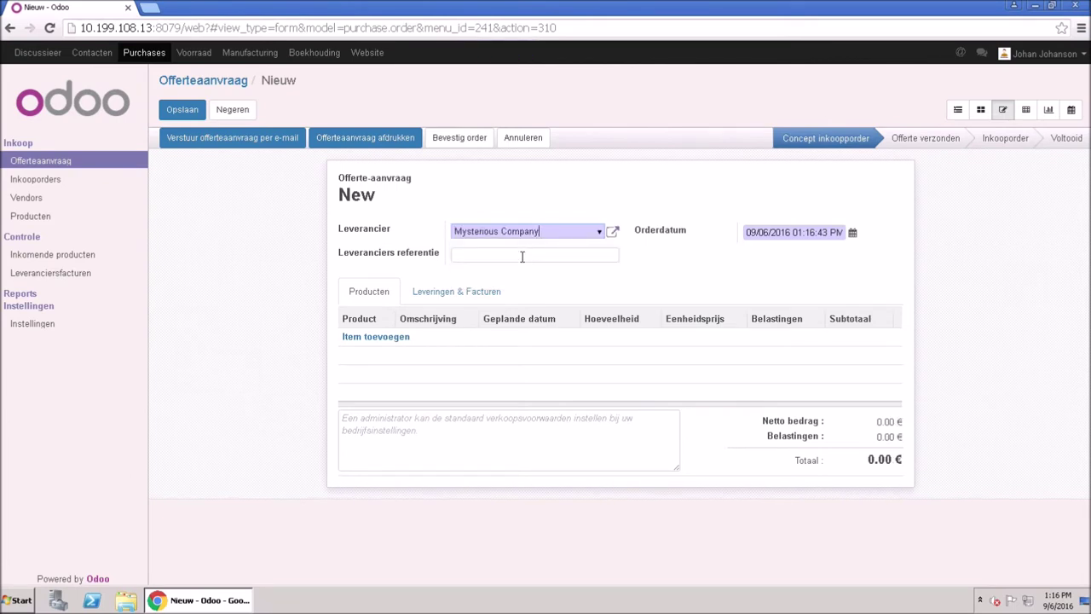
Add one each of Body Components AE0001030 and AE0001033 through AE0001038 as product lines, and save the quotation request
{"action": "left_click", "coordinate": [375, 341]}
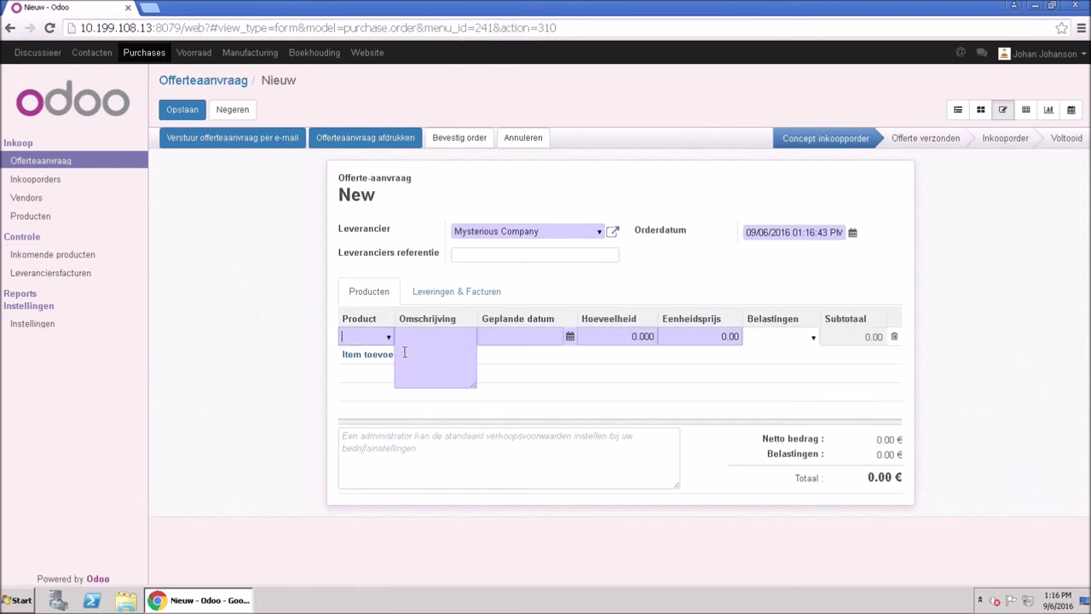
{"action": "type", "text": "comp"}
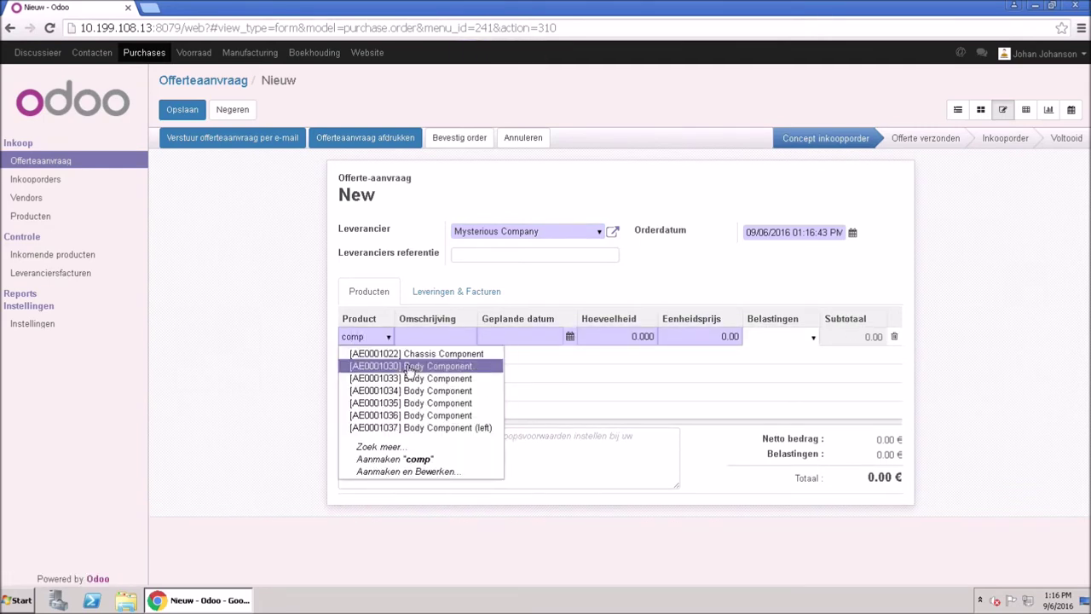
{"action": "left_click", "coordinate": [410, 369]}
{"action": "left_click", "coordinate": [182, 109]}
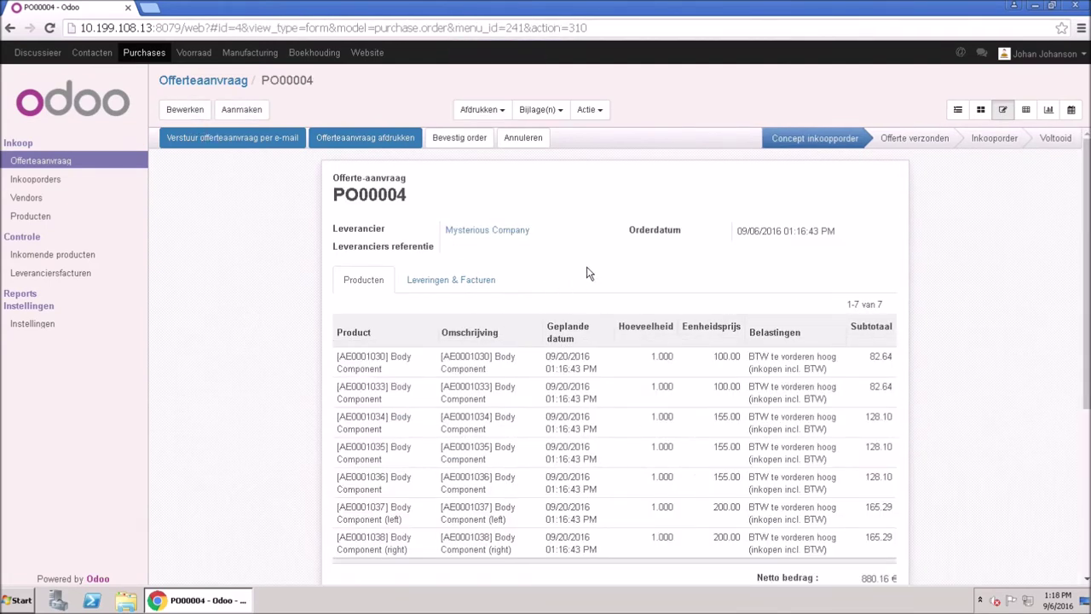
Review the quotation request's product lines and totals, and confirm the order
{"action": "scroll", "coordinate": [618, 273], "scroll_direction": "down", "scroll_amount": 3}
{"action": "scroll", "coordinate": [616, 275], "scroll_direction": "up", "scroll_amount": 3}
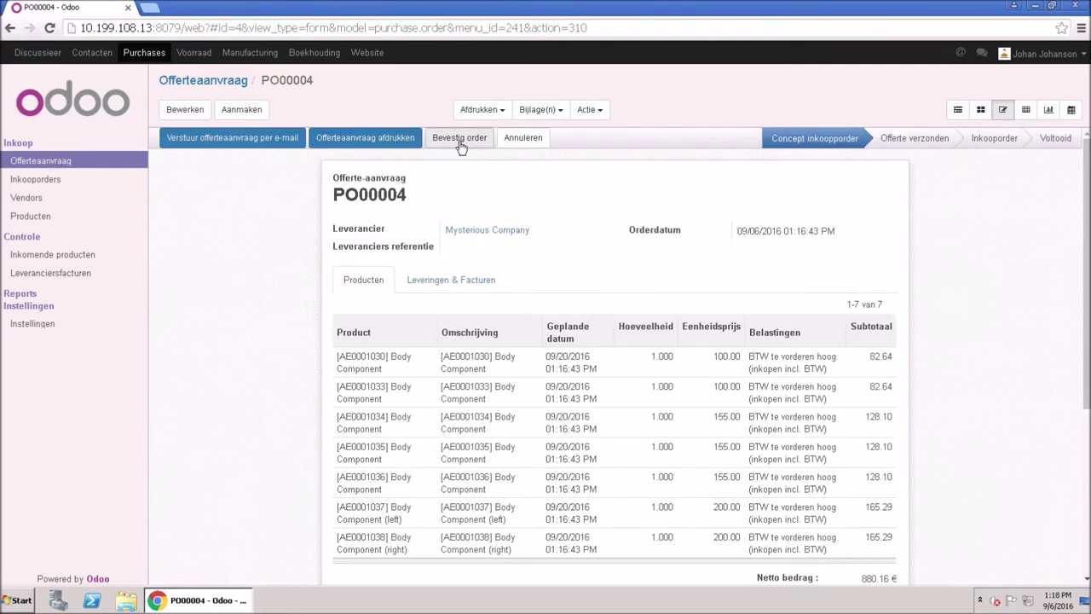
{"action": "left_click", "coordinate": [459, 140]}
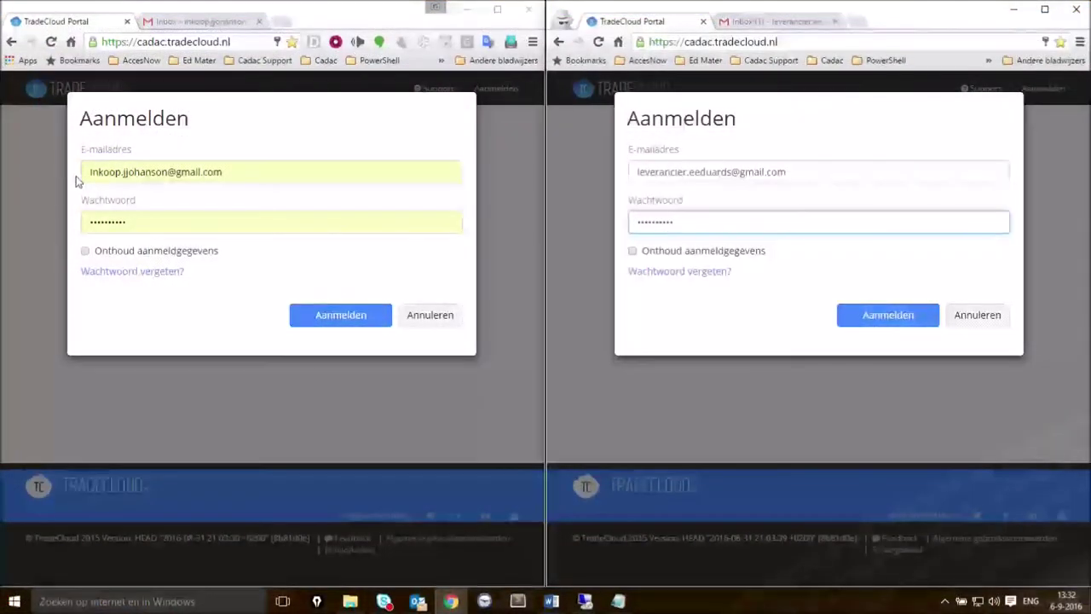
Switch to the TradeCloud portal, sign in with the buyer's account, and view the item catalogue
{"action": "left_click", "coordinate": [86, 171]}
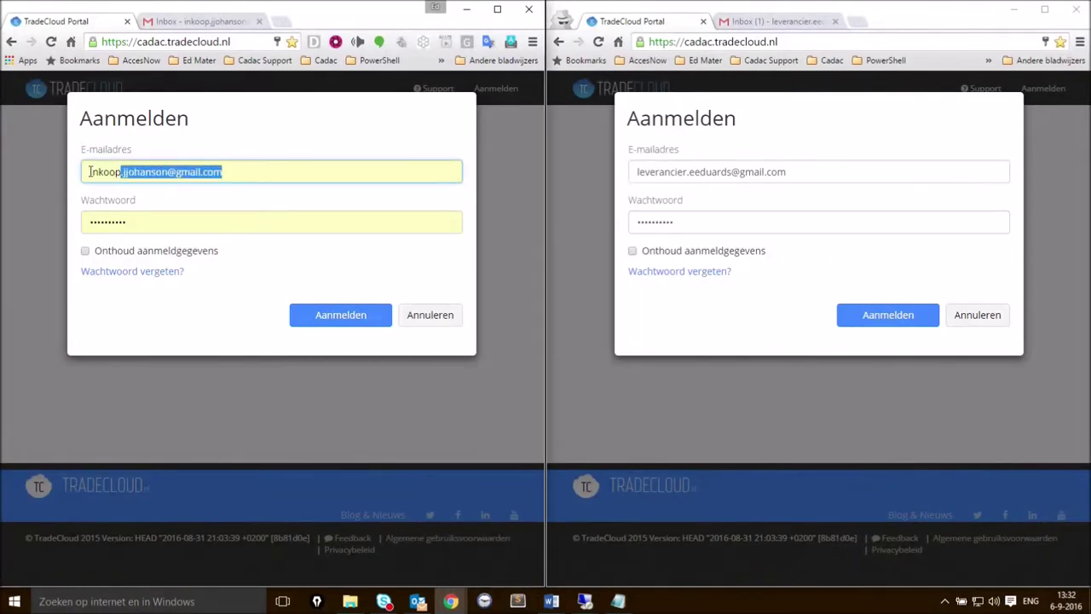
{"action": "left_click", "coordinate": [303, 313]}
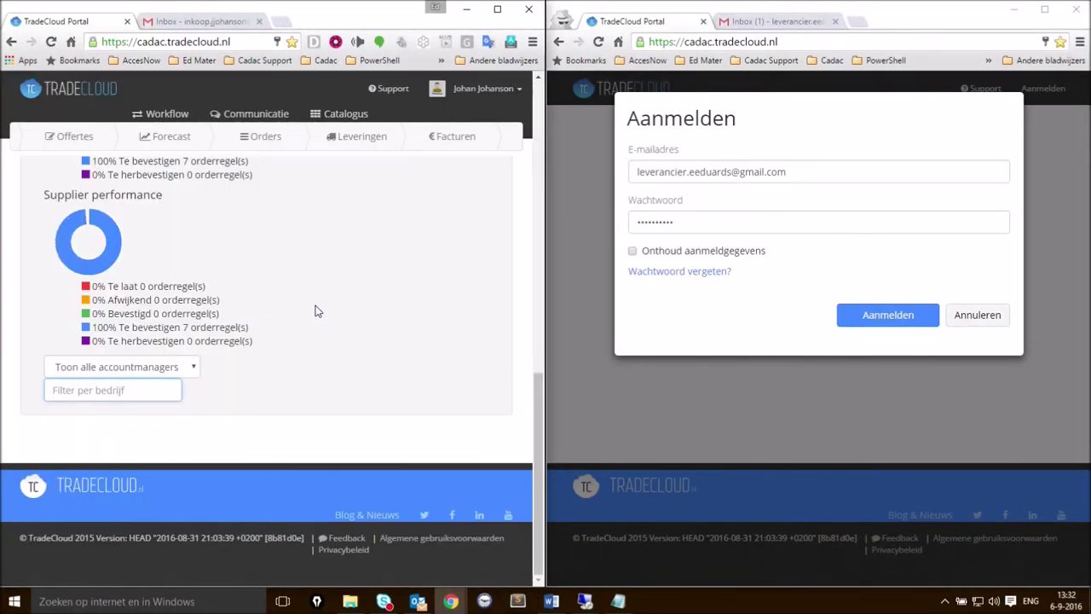
{"action": "left_click", "coordinate": [346, 115]}
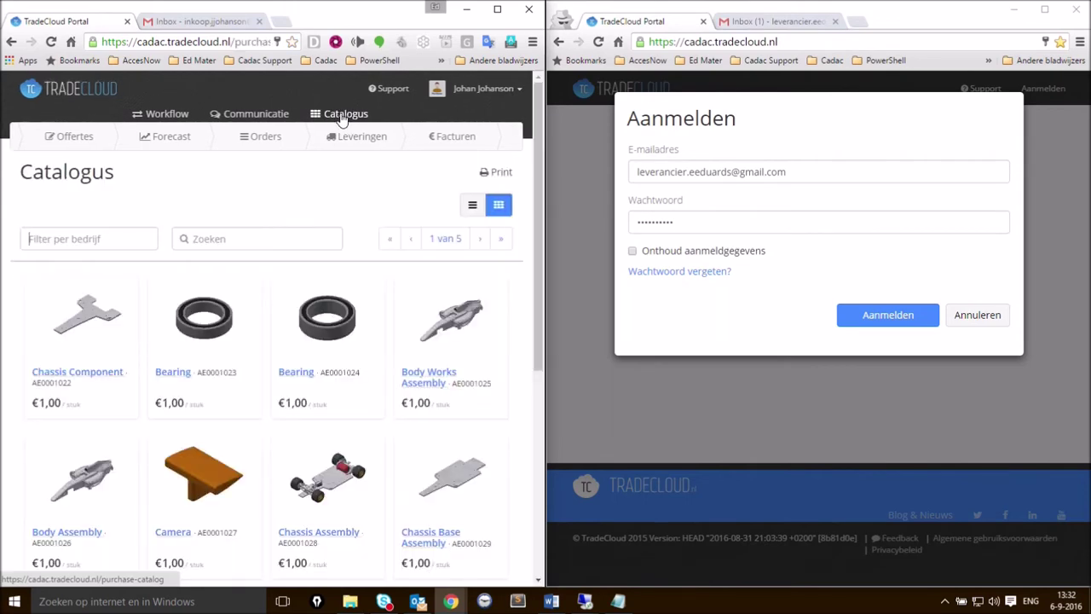
{"action": "left_click_drag", "start_coordinate": [538, 185], "coordinate": [550, 121]}
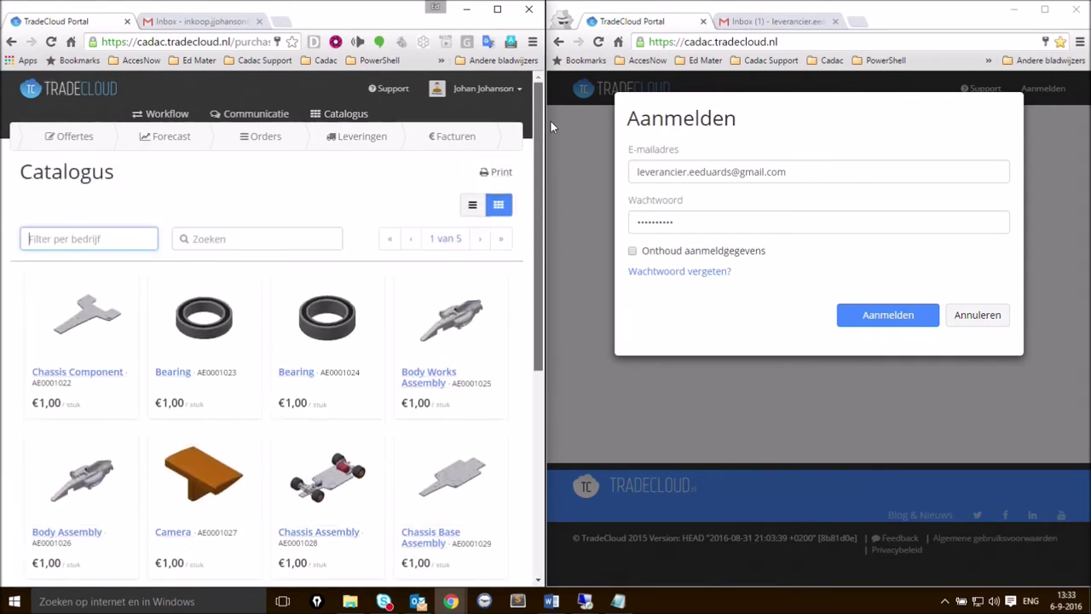
View the buyer's orders and inspect the lines of the Mysterious Company order
{"action": "left_click", "coordinate": [263, 138]}
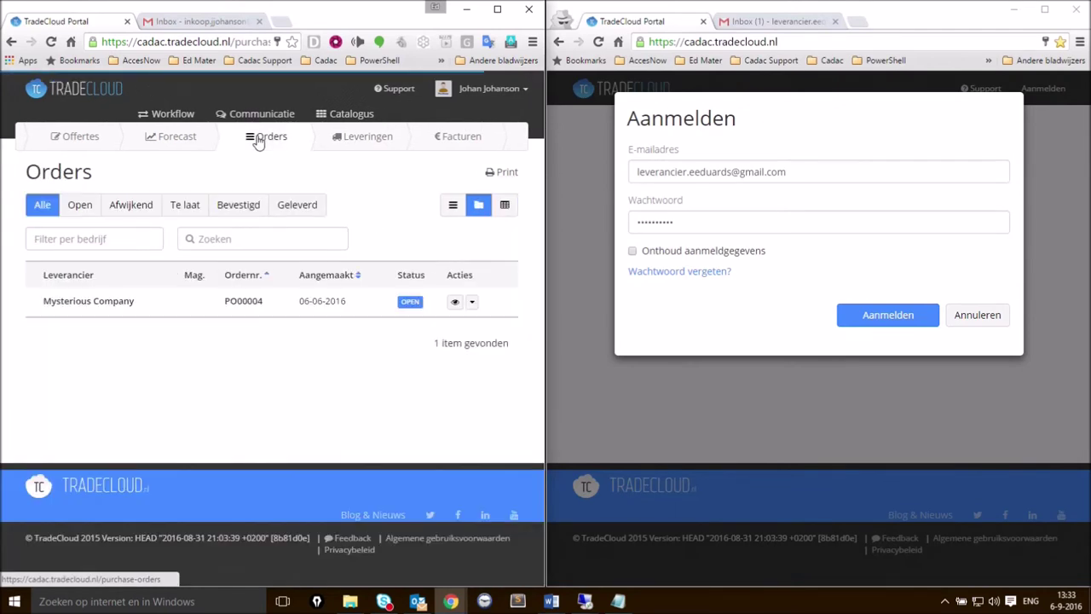
{"action": "left_click", "coordinate": [113, 307]}
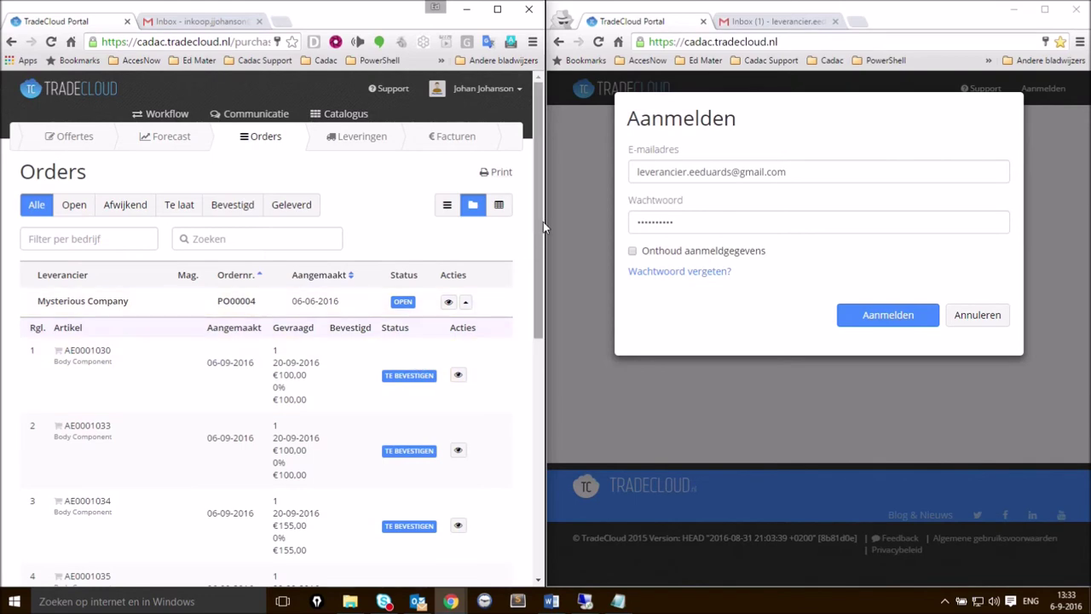
{"action": "mouse_move", "coordinate": [542, 219]}
{"action": "left_mouse_down"}
{"action": "mouse_move", "coordinate": [534, 427]}
{"action": "mouse_move", "coordinate": [529, 217]}
{"action": "left_mouse_up"}
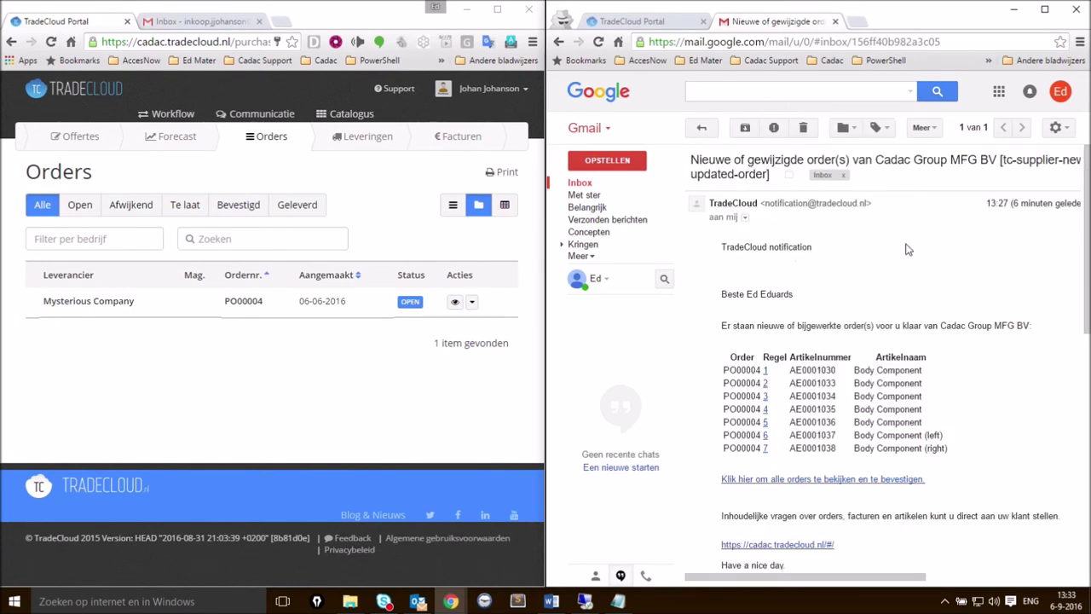
Follow the order link in the supplier's notification e-mail to TradeCloud, and view the supplier's catalogue and orders
{"action": "left_click", "coordinate": [835, 478]}
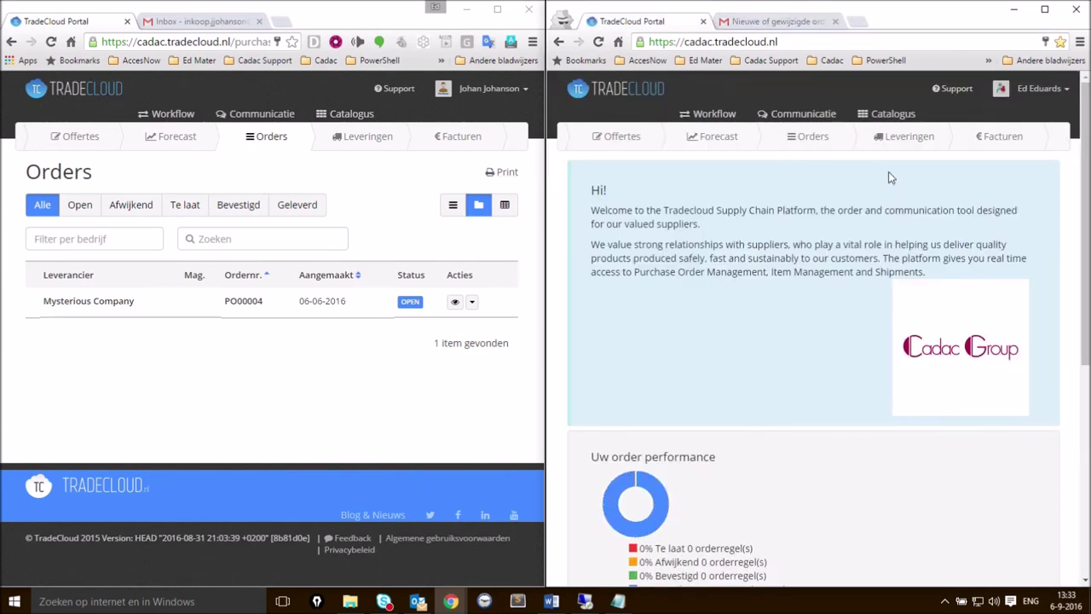
{"action": "left_click", "coordinate": [882, 124]}
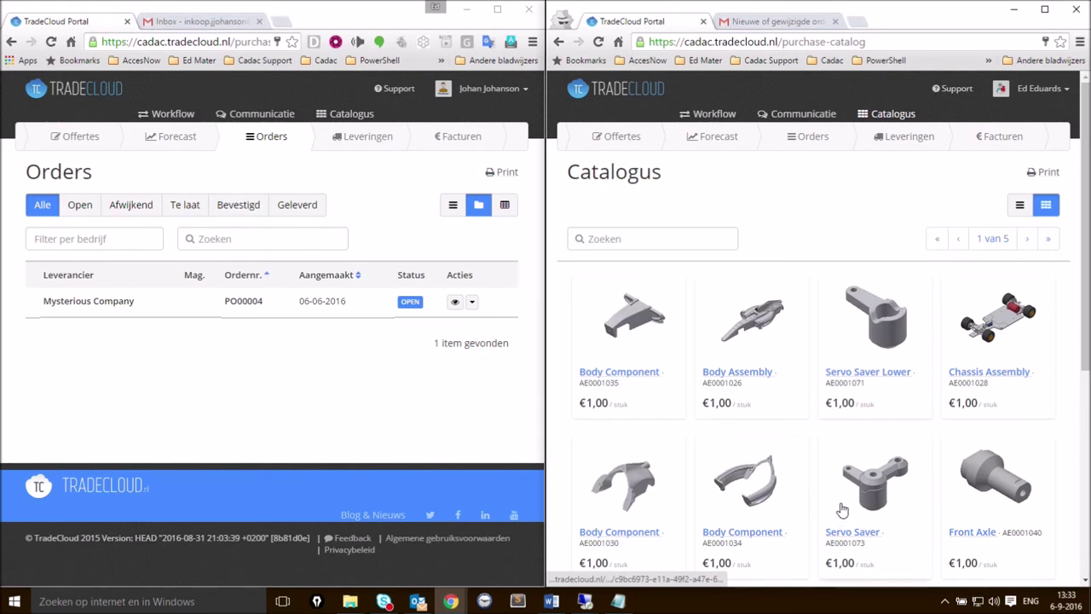
{"action": "left_click", "coordinate": [806, 140]}
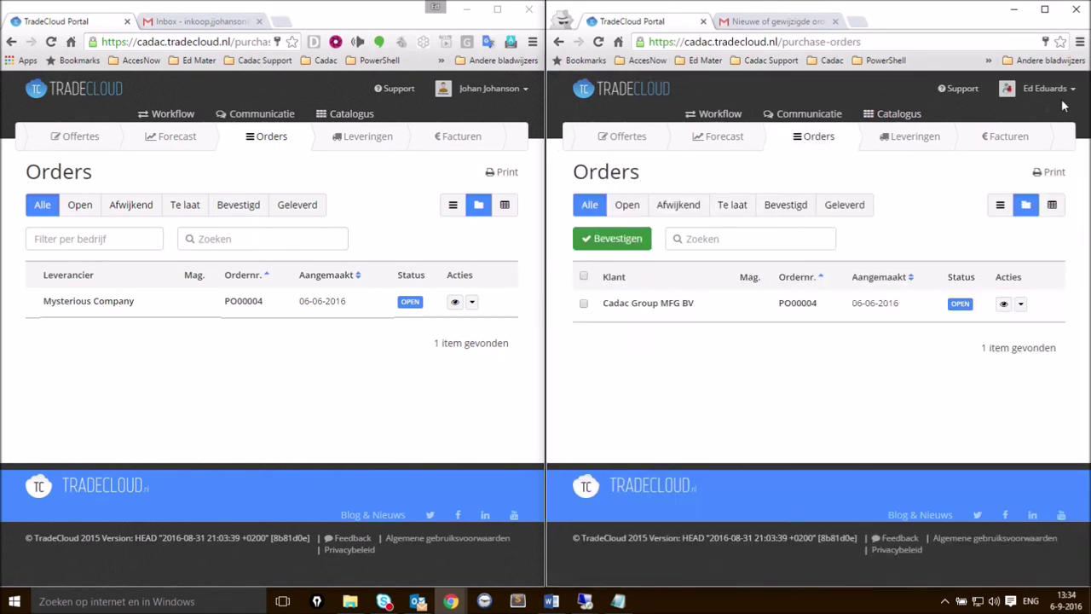
Maximize the supplier's portal, expand the Cadac Group MFG BV order, and open the line for AE0001038 Body Component (right)
{"action": "left_click", "coordinate": [1045, 9]}
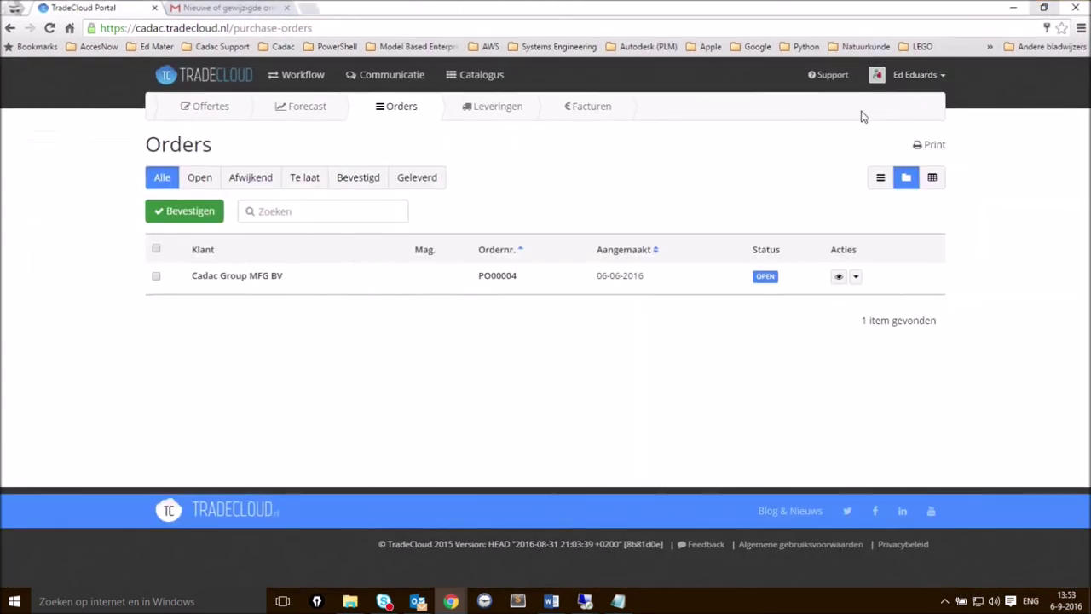
{"action": "left_click", "coordinate": [239, 282]}
{"action": "scroll", "coordinate": [424, 358], "scroll_direction": "down", "scroll_amount": 4}
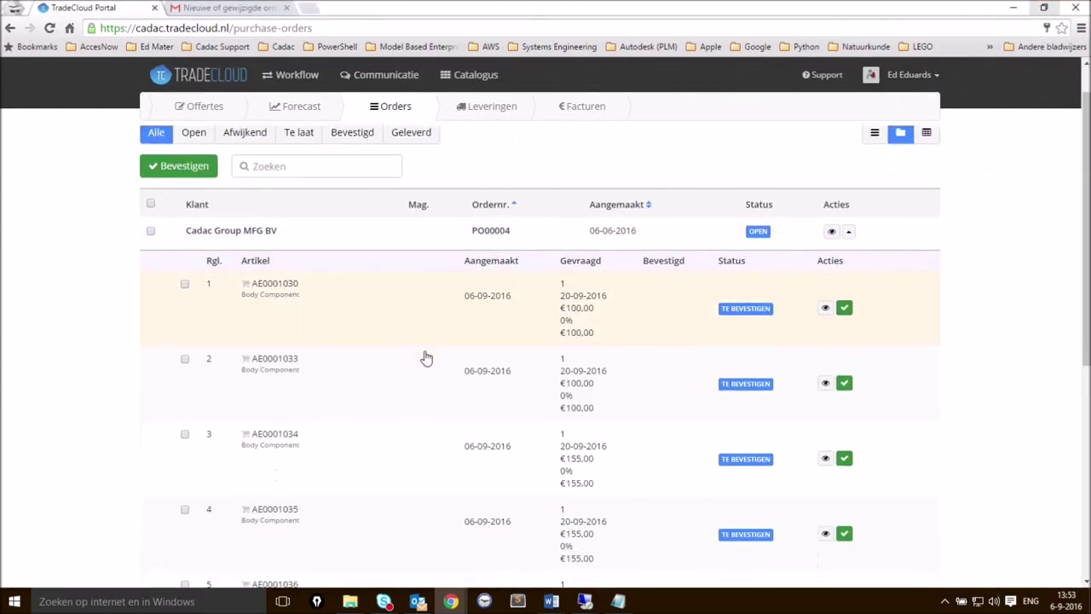
{"action": "scroll", "coordinate": [423, 358], "scroll_direction": "down", "scroll_amount": 2}
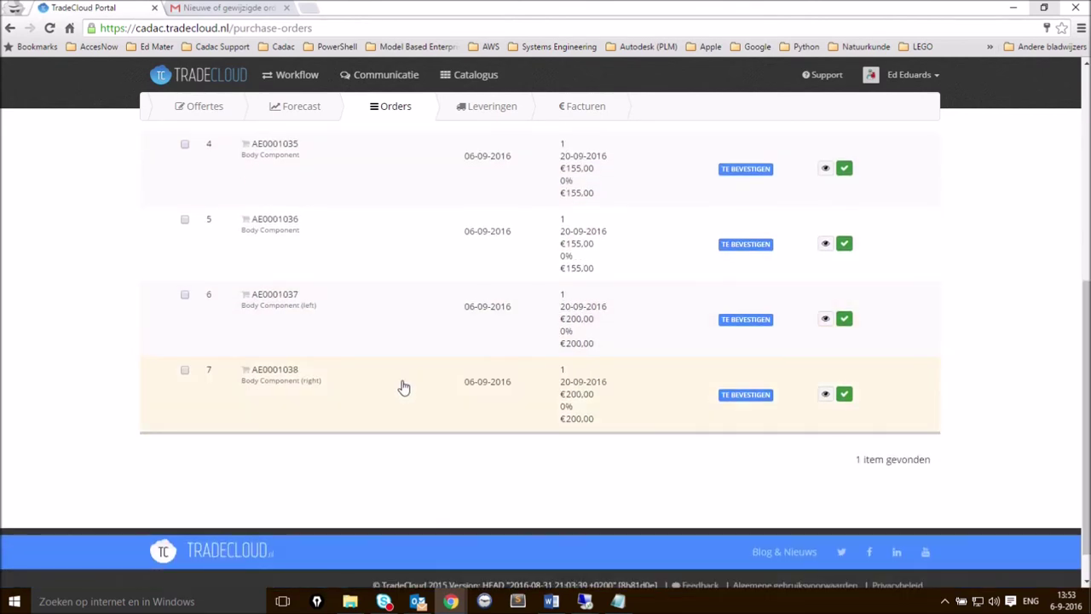
{"action": "left_click", "coordinate": [285, 381]}
Download the order line's STEP attachment for AE0001038 and open it in PartXplore
{"action": "scroll", "coordinate": [325, 395], "scroll_direction": "down", "scroll_amount": 3}
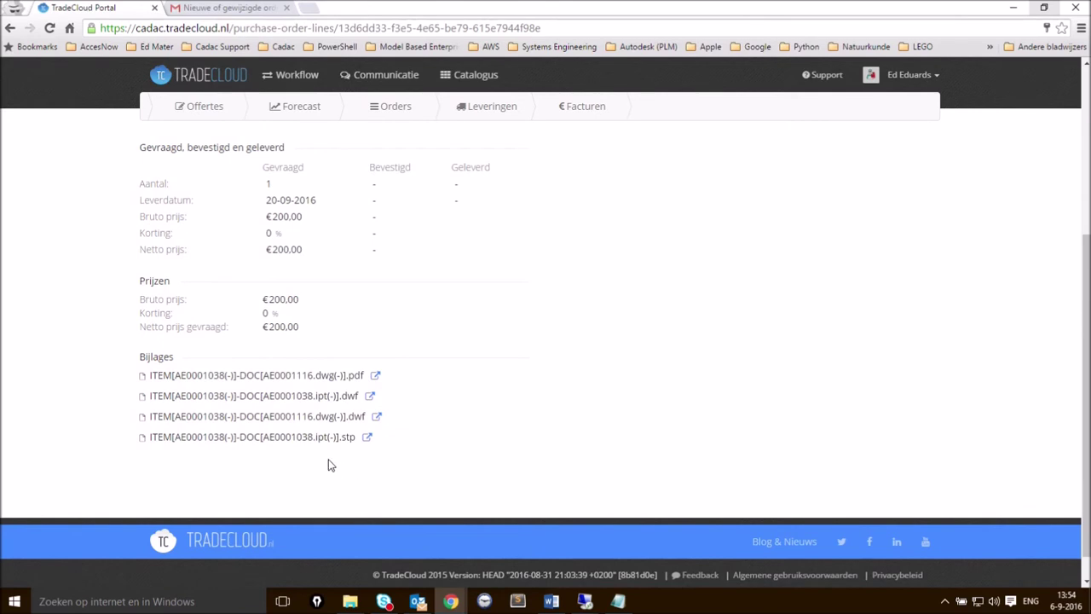
{"action": "left_click", "coordinate": [368, 438]}
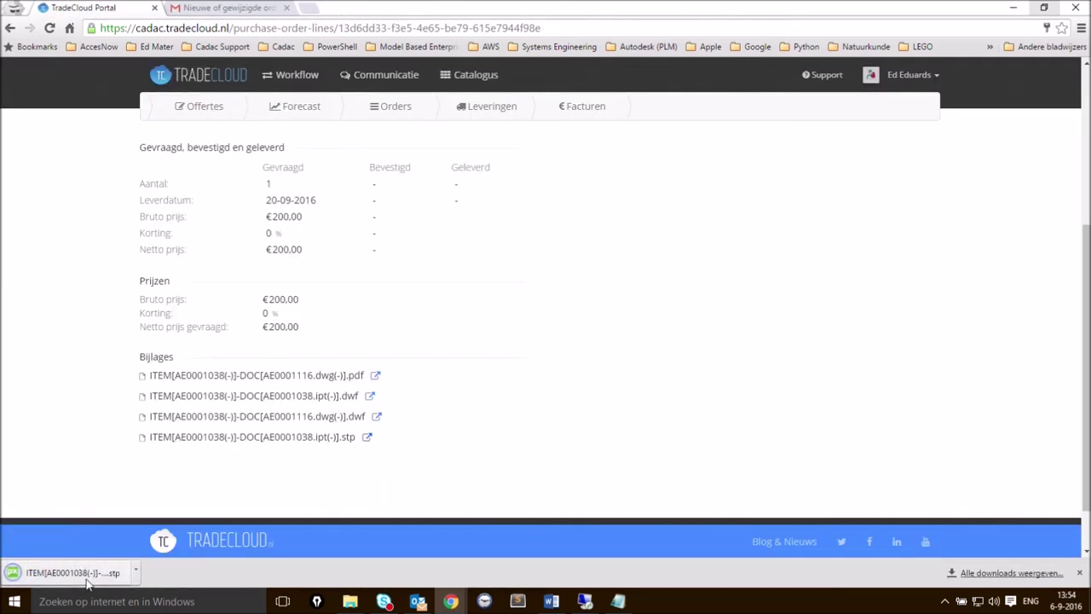
{"action": "left_click", "coordinate": [86, 578]}
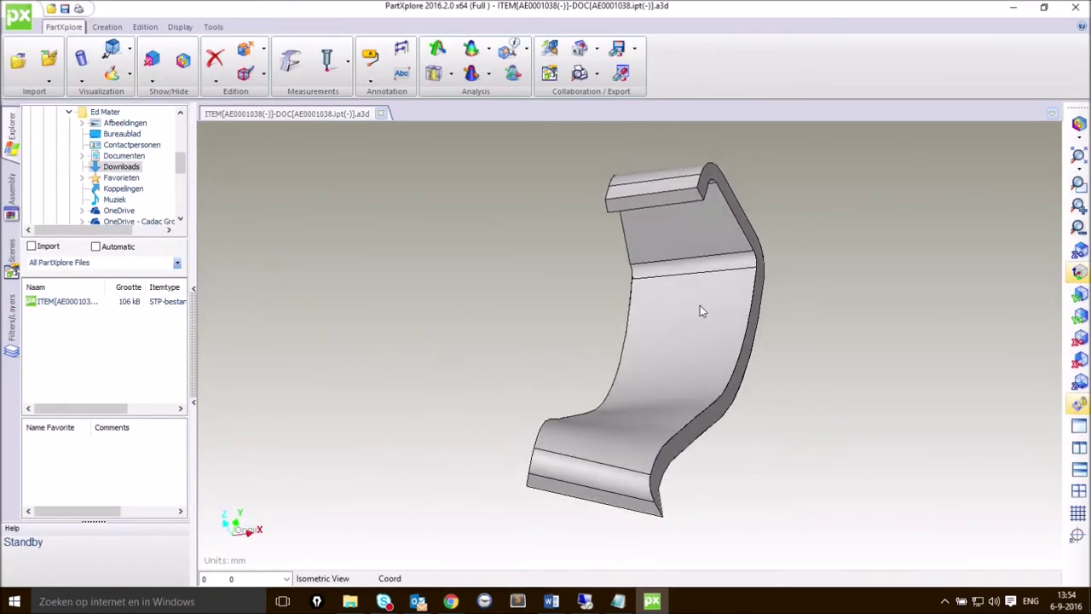
Label both end corners of the part's upper lip with "Afschuinen op 1 mm voorkomt uitwissel c.q. montage problemen tijdens pitstop"
{"action": "scroll", "coordinate": [692, 307], "scroll_direction": "up", "scroll_amount": 5}
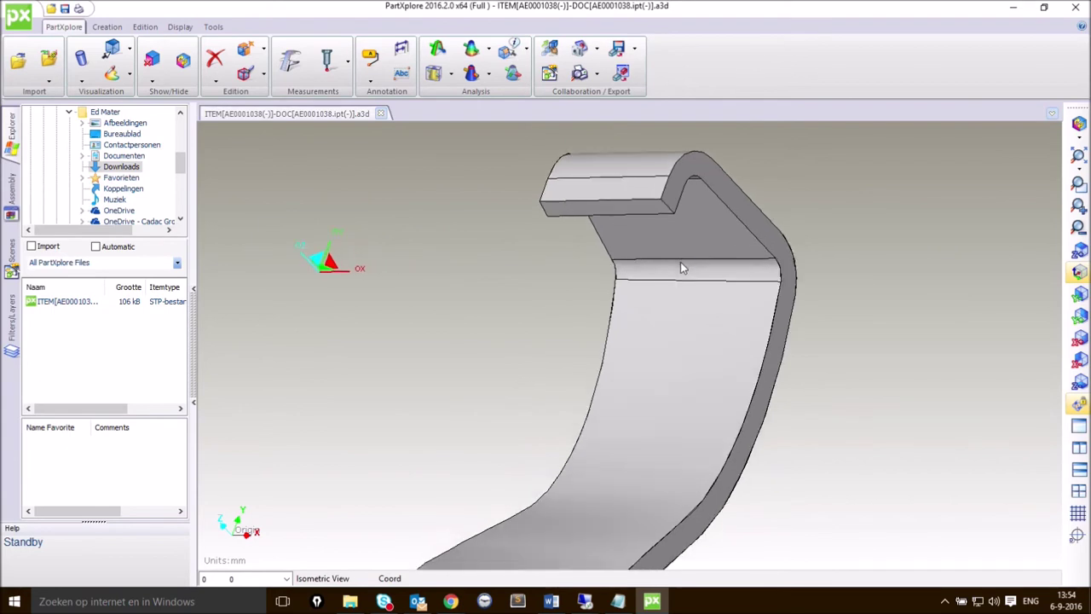
{"action": "scroll", "coordinate": [682, 269], "scroll_direction": "up", "scroll_amount": 1}
{"action": "scroll", "coordinate": [674, 273], "scroll_direction": "down", "scroll_amount": 2}
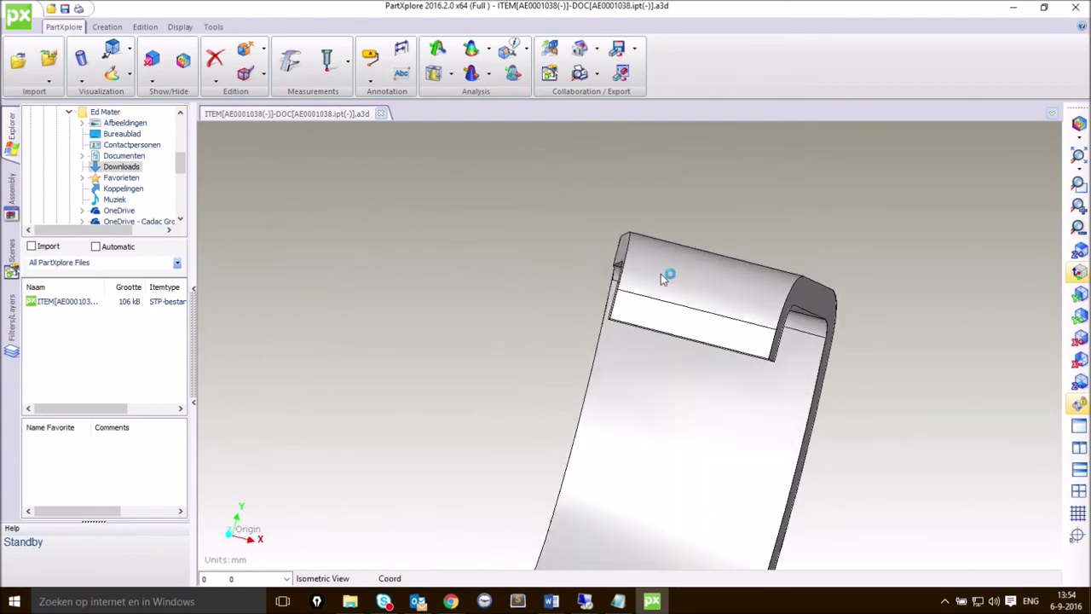
{"action": "scroll", "coordinate": [660, 273], "scroll_direction": "up", "scroll_amount": 3}
{"action": "left_click_drag", "start_coordinate": [641, 253], "coordinate": [647, 376]}
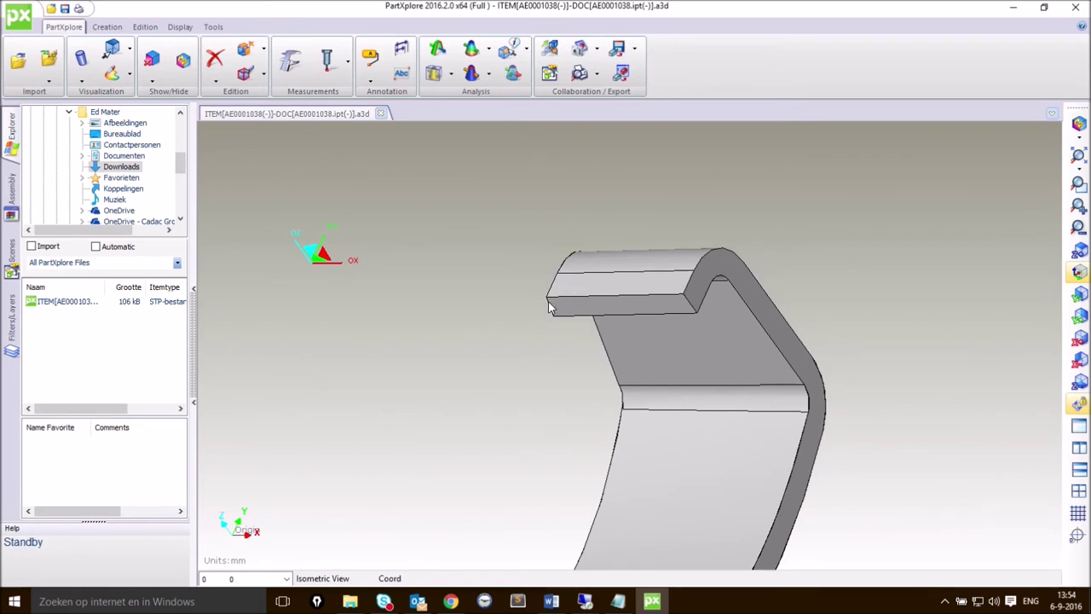
{"action": "left_click", "coordinate": [369, 58]}
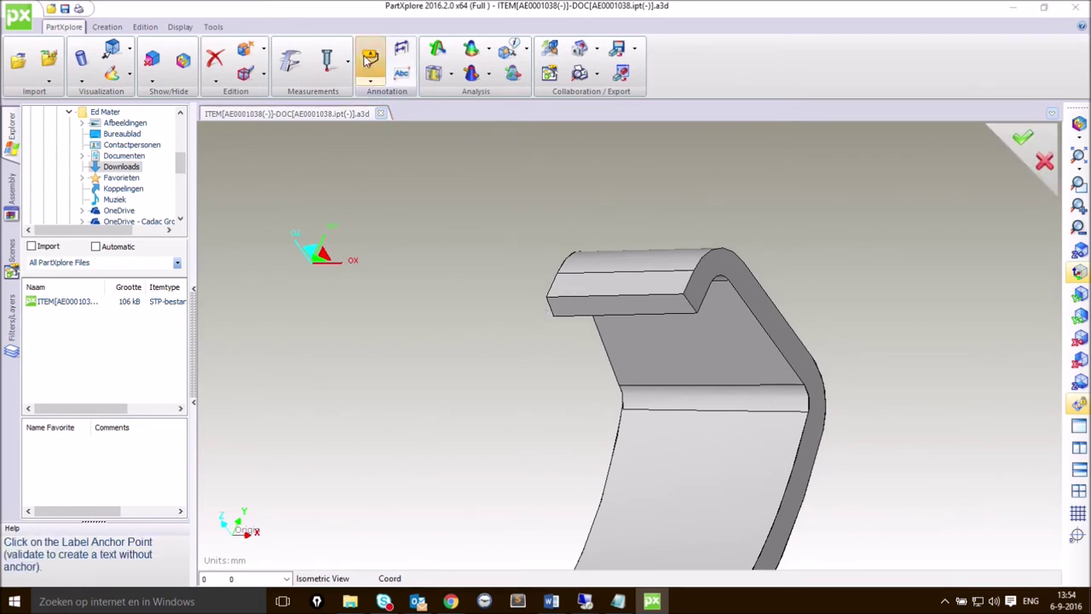
{"action": "left_click", "coordinate": [553, 312]}
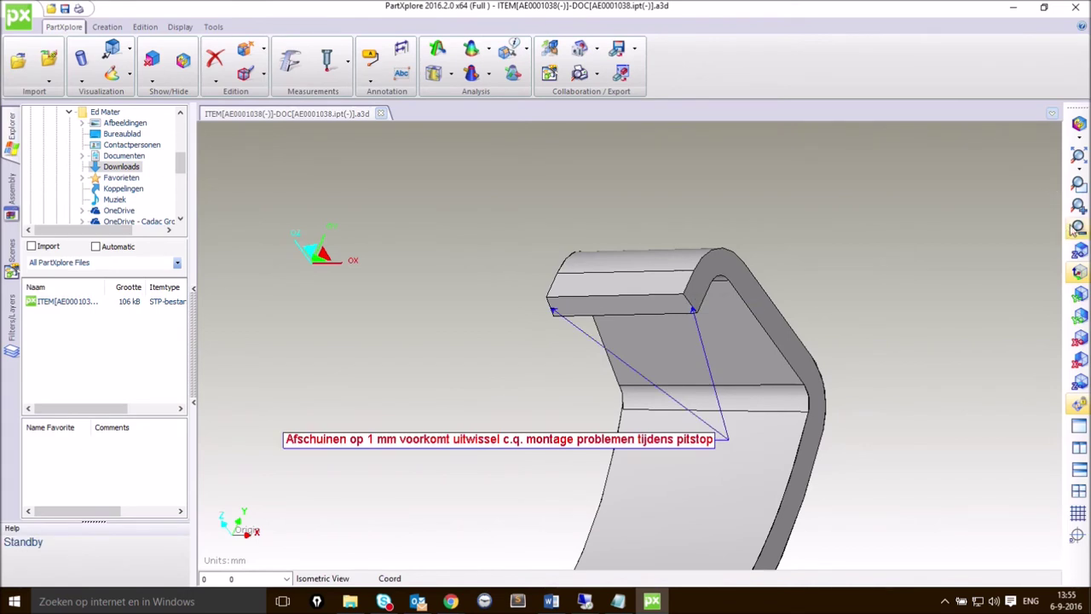
Export the labelled part as a Client Viewer executable to the Downloads folder, and close PartXplore without saving the modifications
{"action": "left_click", "coordinate": [1078, 271]}
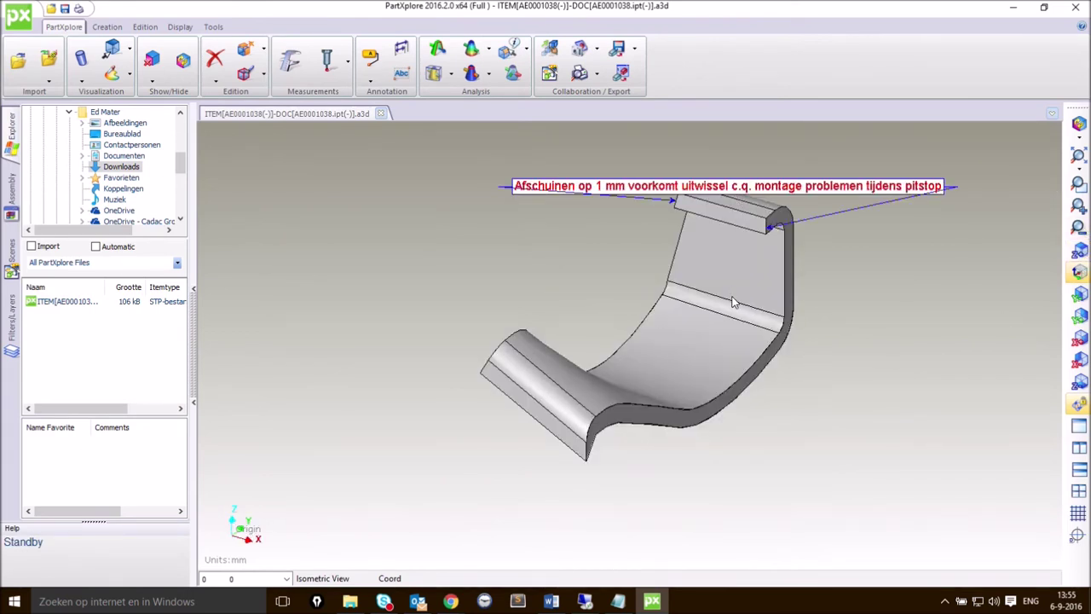
{"action": "left_click", "coordinate": [621, 74]}
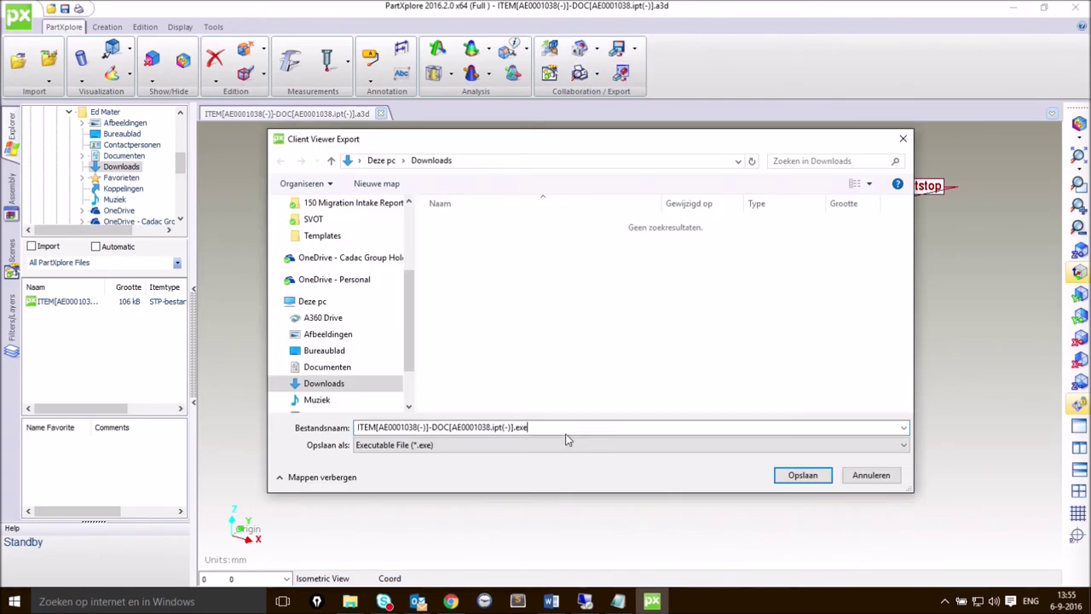
{"action": "left_click", "coordinate": [792, 478]}
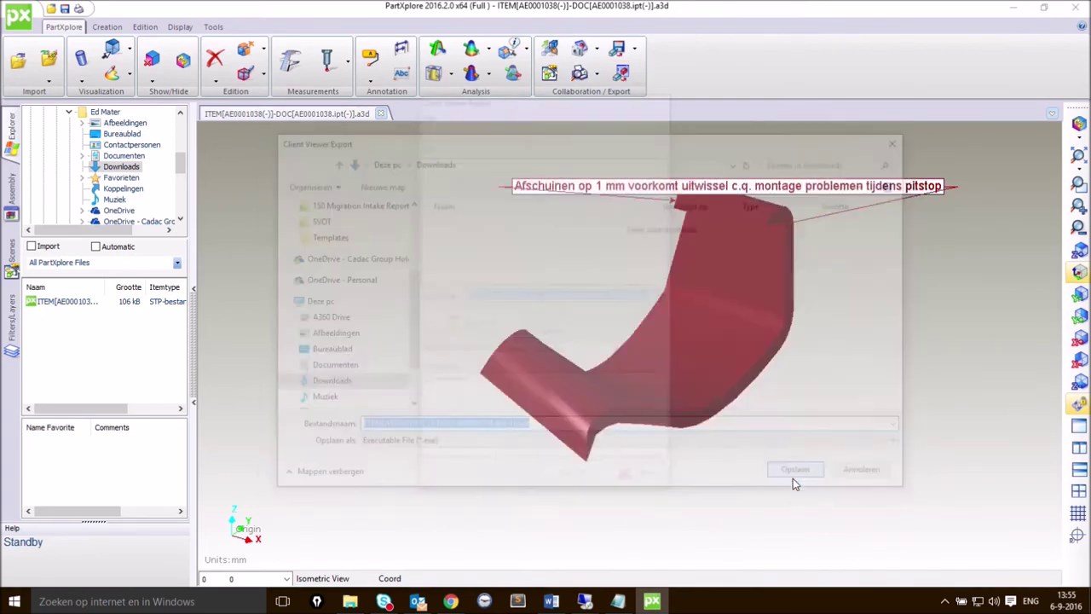
{"action": "left_click", "coordinate": [1075, 12]}
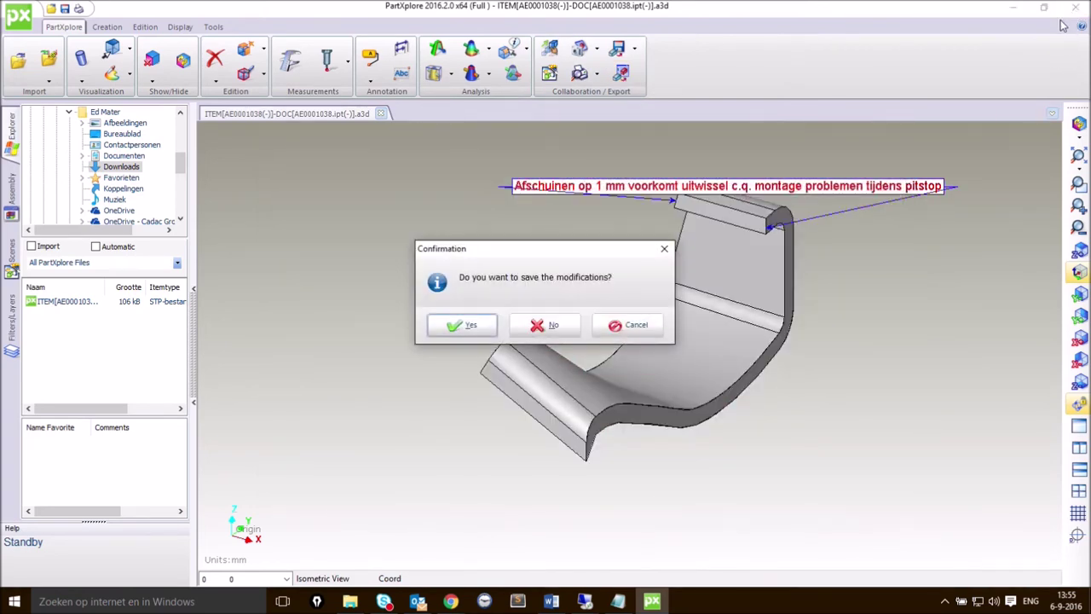
{"action": "left_click", "coordinate": [515, 333]}
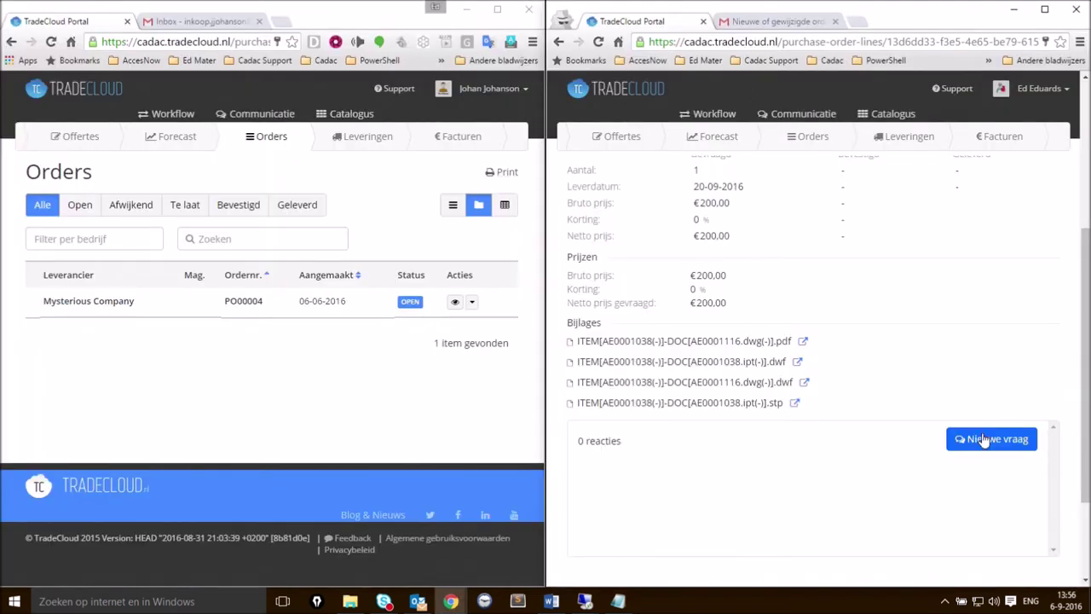
Send Cadac Group MFG BV the question "Ik heb een goede suggestie, zie bijlage. De prijs neemt hierdoor wel met 50 euro toe." with the exported .exe attached
{"action": "left_click", "coordinate": [989, 438]}
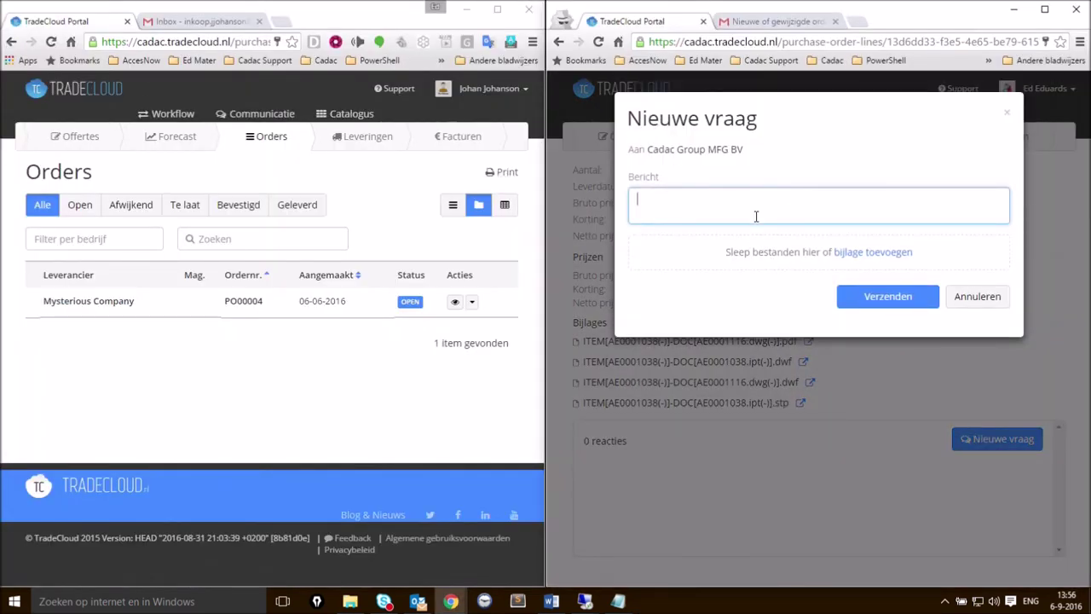
{"action": "type", "text": "Ik heb een goede suggestie, zie bijlage. De prijs neemt hierdoor wel met 50 euro toe."}
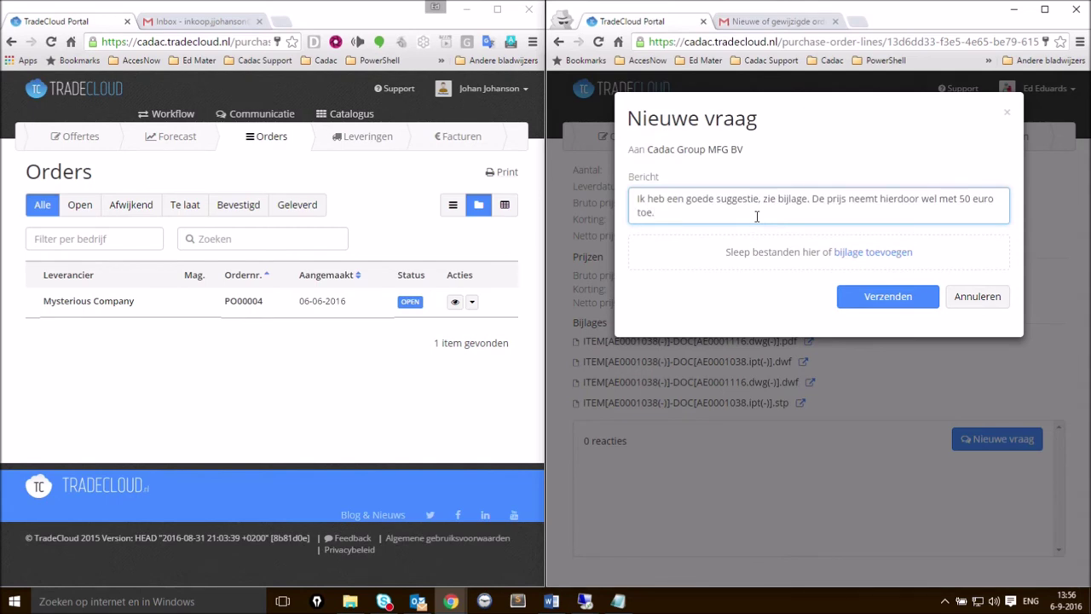
{"action": "left_click", "coordinate": [466, 9]}
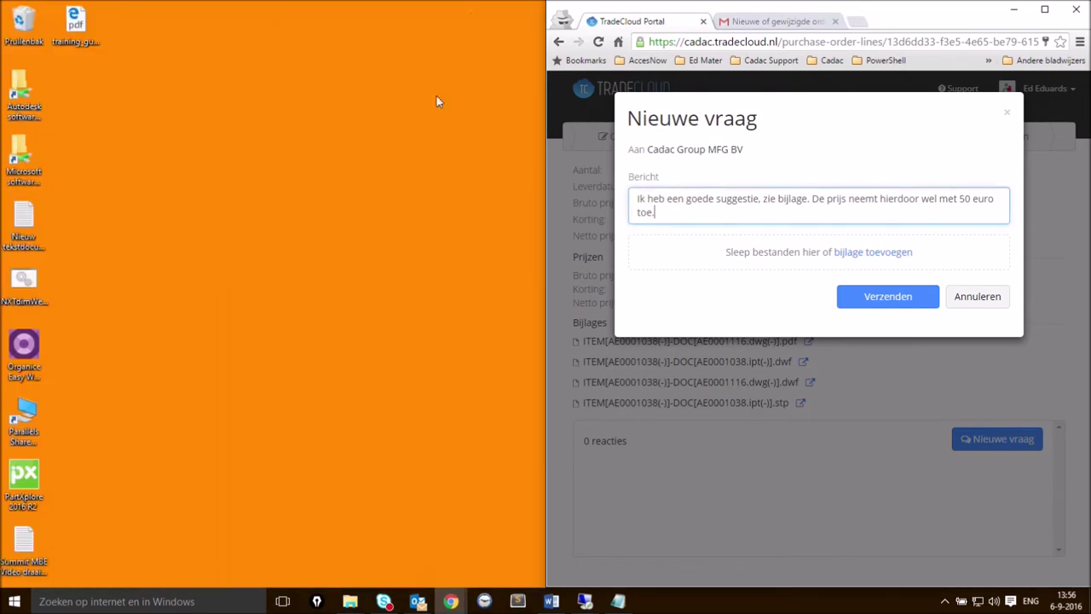
{"action": "left_click", "coordinate": [349, 601]}
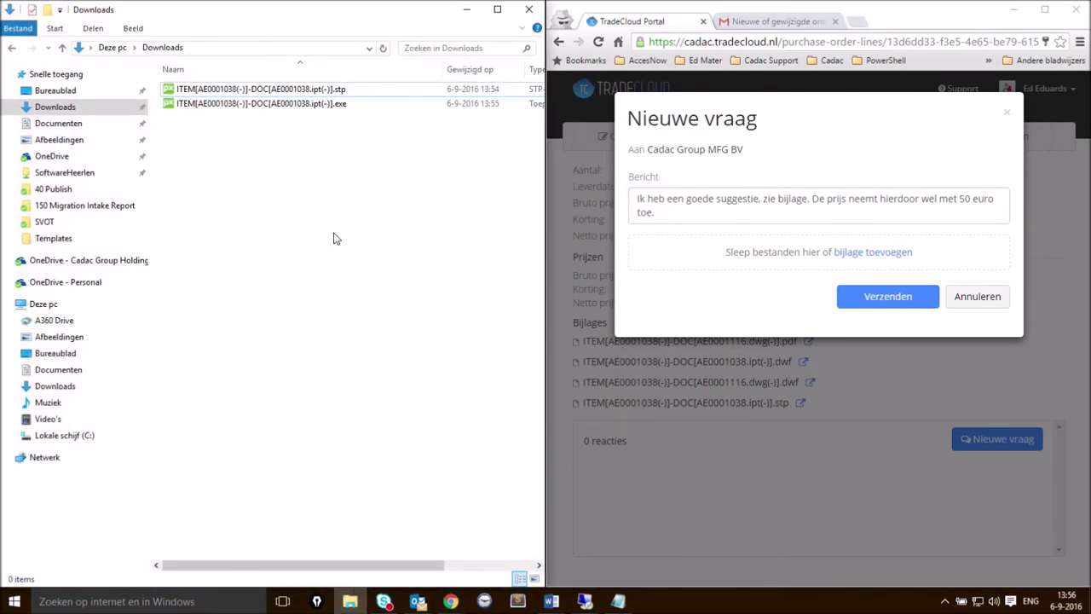
{"action": "left_click_drag", "start_coordinate": [246, 106], "coordinate": [884, 260]}
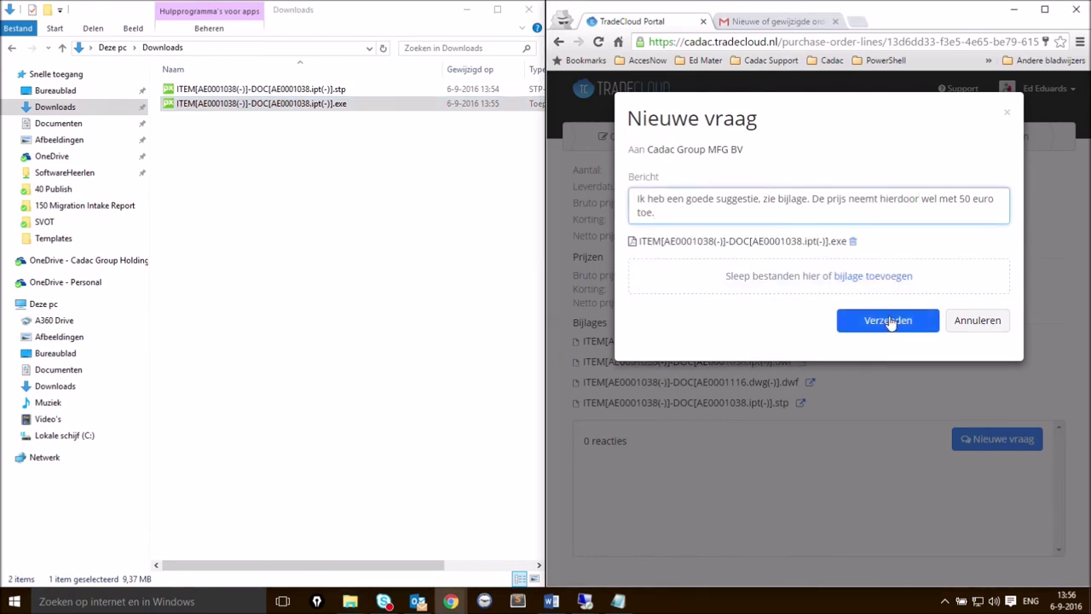
{"action": "left_click", "coordinate": [889, 321]}
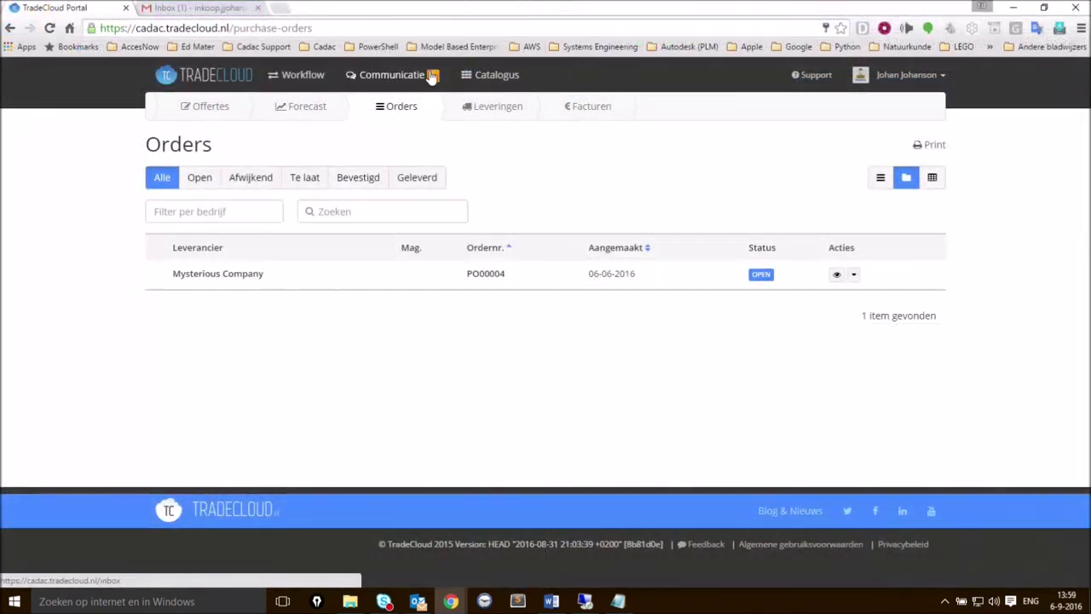
In the purchaser's portal, open the supplier's message about AE0001038 and inspect its attached annotated model in the Client Viewer
{"action": "left_click", "coordinate": [400, 76]}
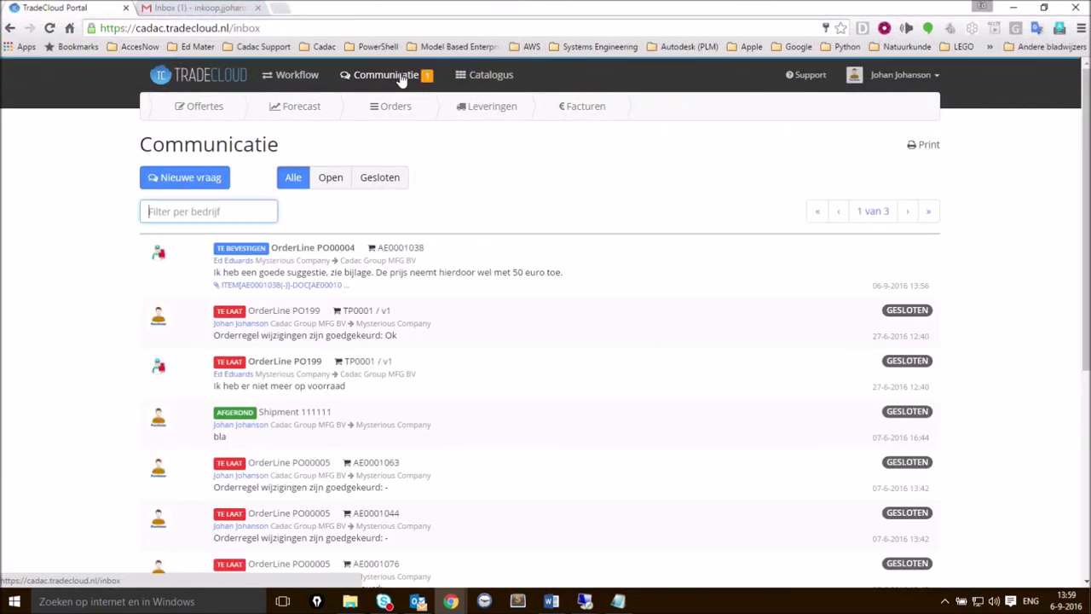
{"action": "left_click", "coordinate": [312, 253]}
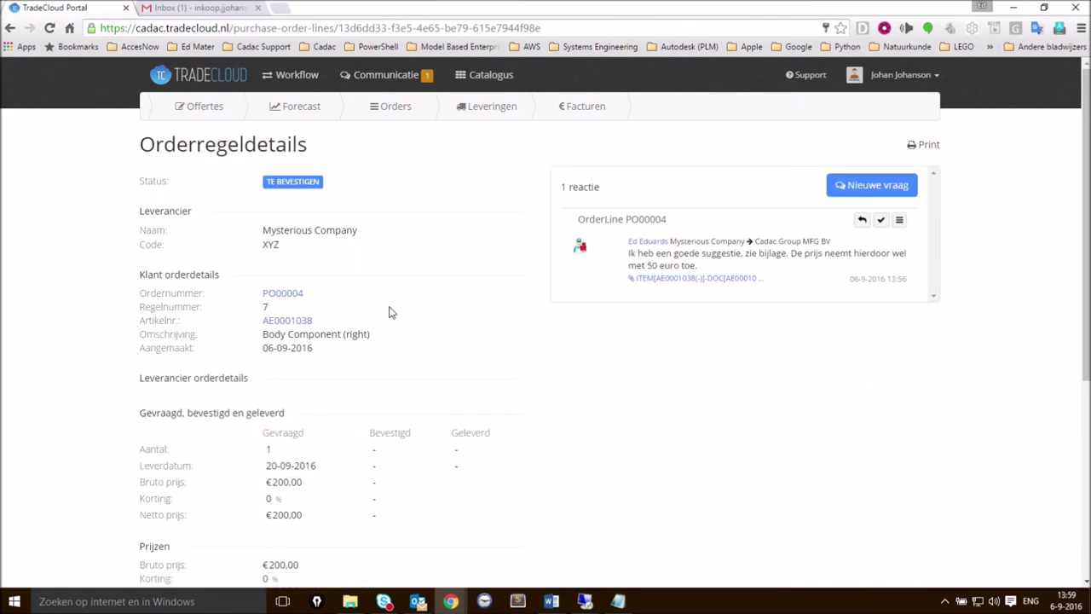
{"action": "left_click", "coordinate": [698, 281]}
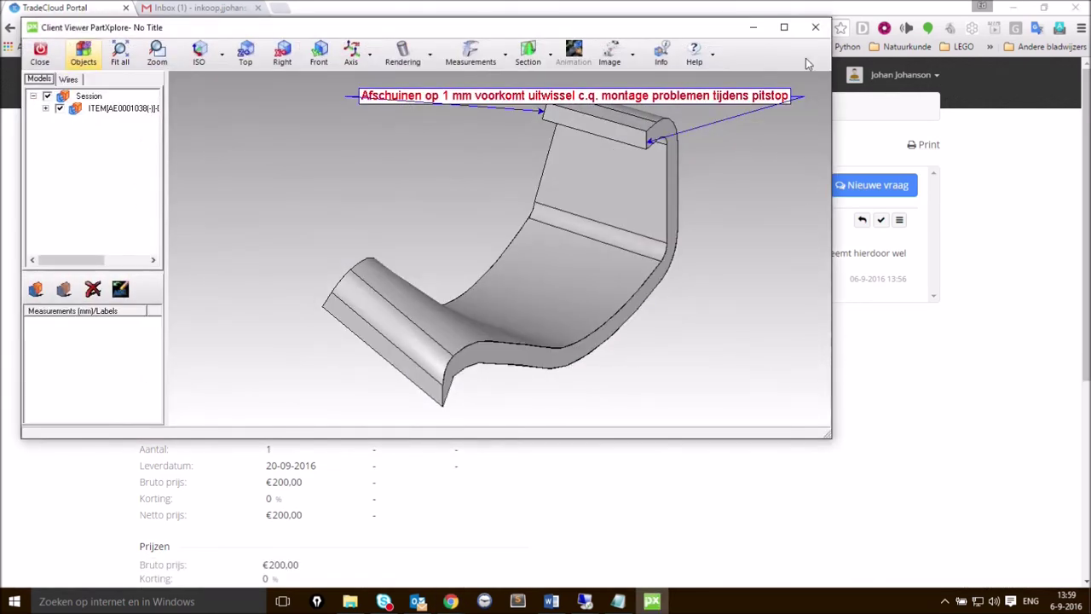
{"action": "left_click", "coordinate": [784, 27]}
{"action": "mouse_move", "coordinate": [674, 250]}
{"action": "left_mouse_down"}
{"action": "mouse_move", "coordinate": [633, 276]}
{"action": "mouse_move", "coordinate": [640, 269]}
{"action": "left_mouse_up"}
{"action": "scroll", "coordinate": [640, 269], "scroll_direction": "up", "scroll_amount": 3}
{"action": "key", "text": "alt+F4"}
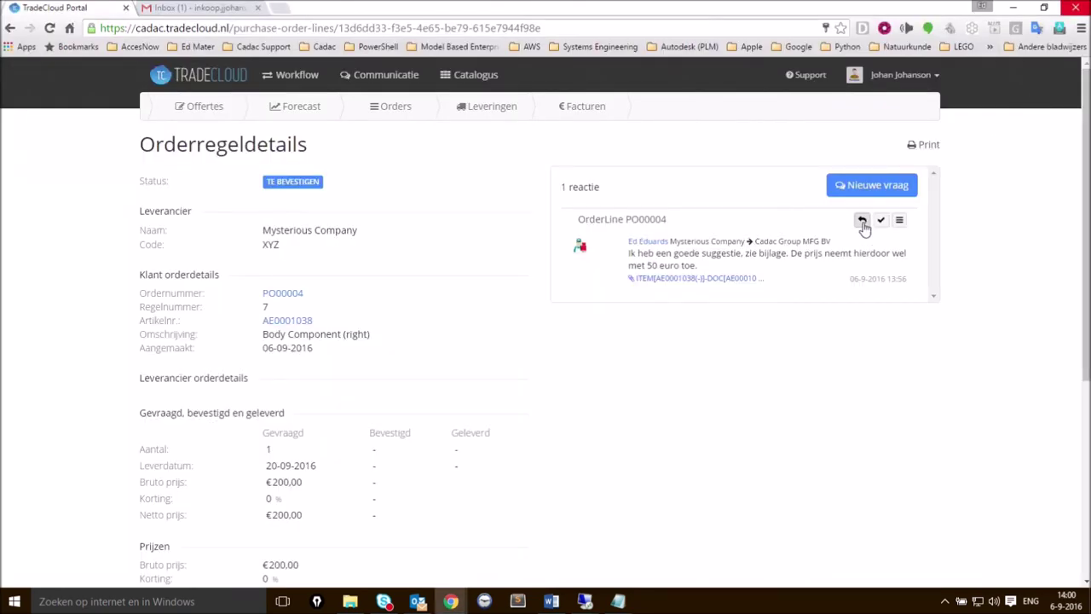
Reply to the supplier's message with "Goede suggestie! Ik laat een wijziging doorvoeren op deze onderdelen...."
{"action": "left_click", "coordinate": [861, 220]}
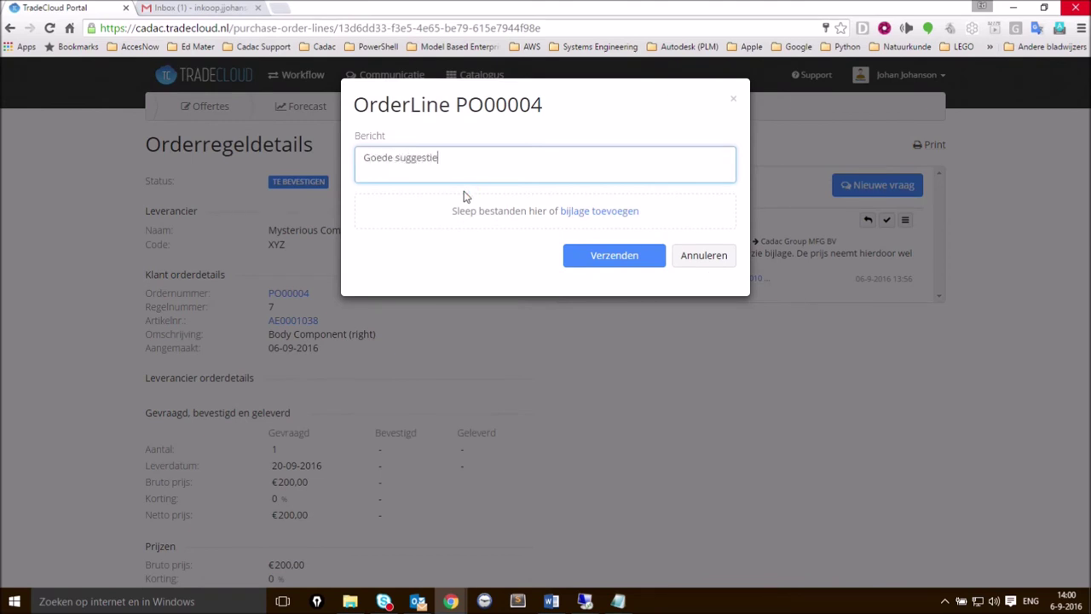
{"action": "type", "text": "Goede suggestie! Ik laat een wijziging doorvoeren op deze onderdelen...."}
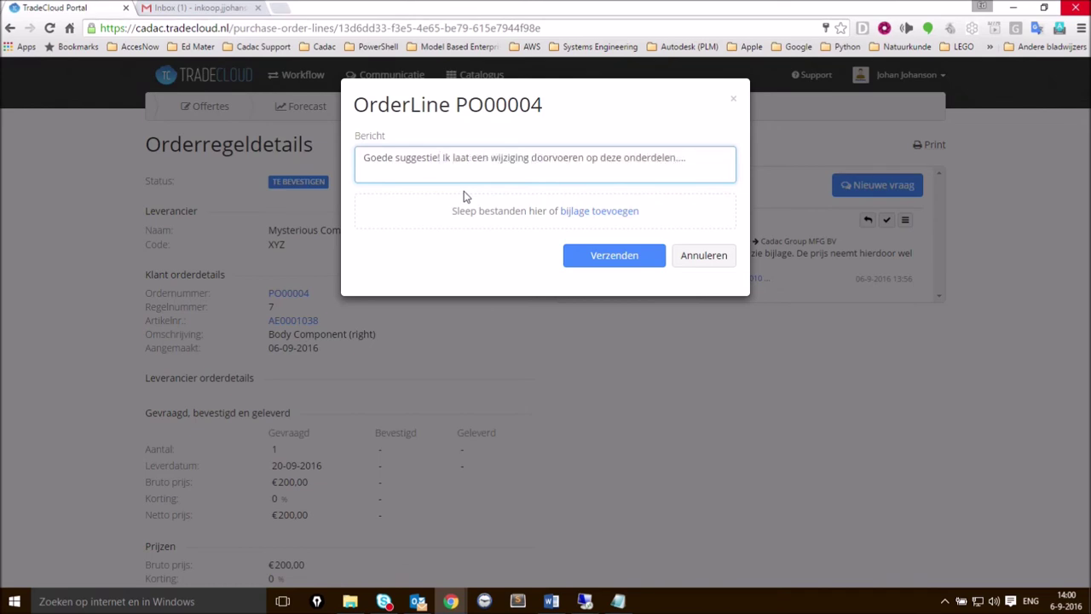
{"action": "left_click", "coordinate": [621, 262]}
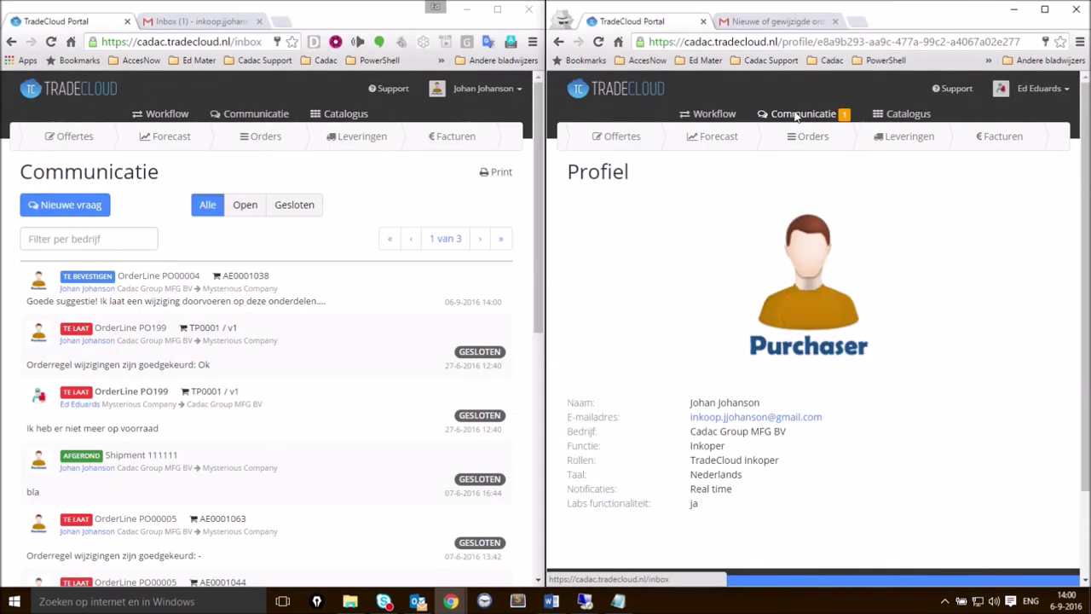
In the supplier's portal, open the purchaser's reply and view the details of the AE0001038 order line
{"action": "left_click", "coordinate": [792, 114]}
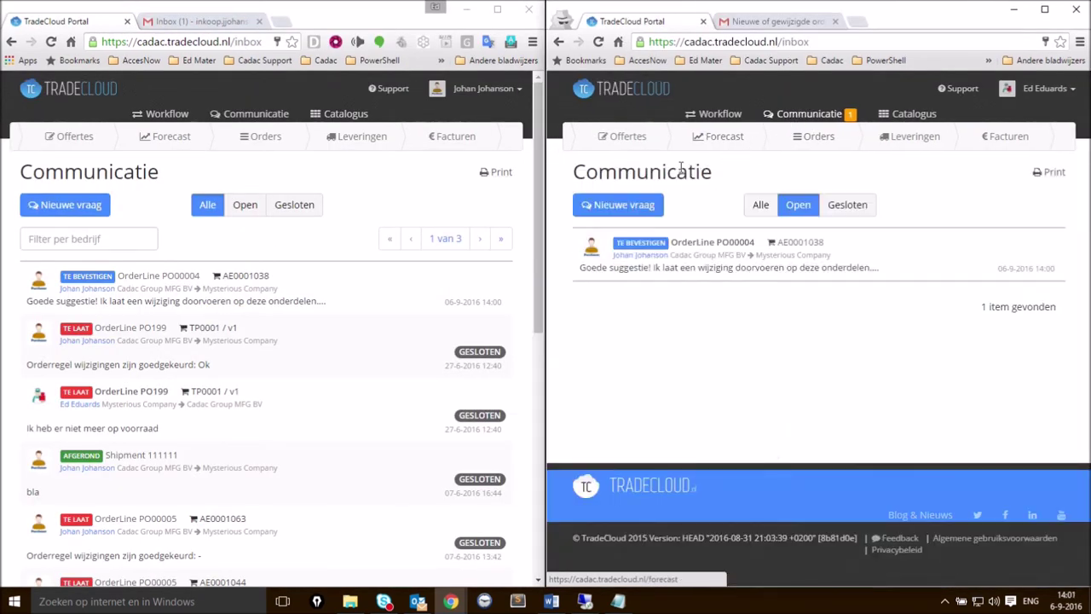
{"action": "left_click", "coordinate": [707, 269]}
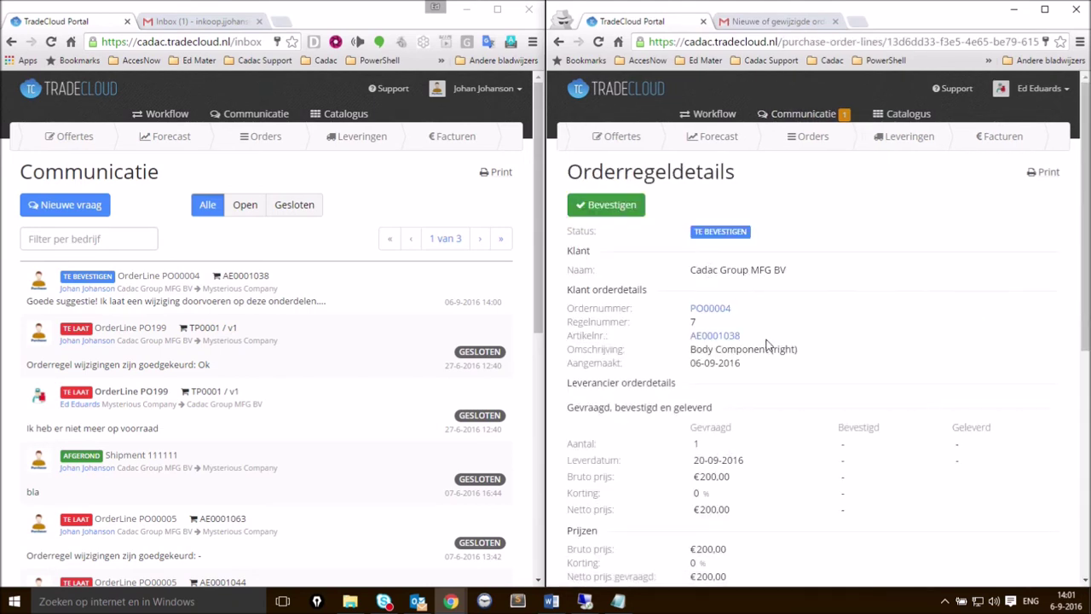
{"action": "scroll", "coordinate": [736, 242], "scroll_direction": "down", "scroll_amount": 6}
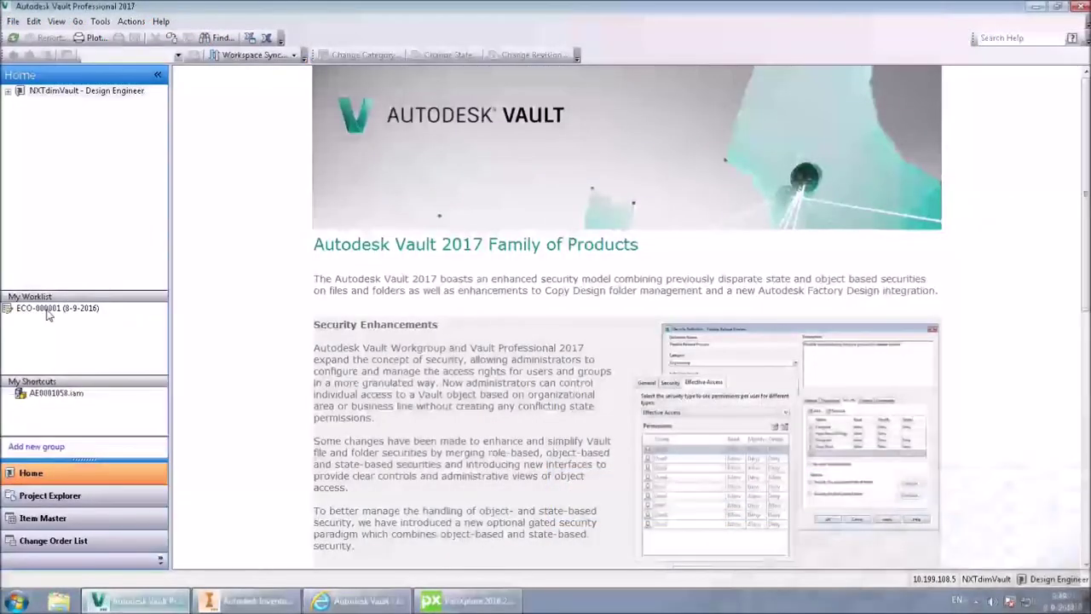
Switch to Vault, open change order ECO-000001 from the worklist, and examine its title in the general details
{"action": "left_click", "coordinate": [51, 308]}
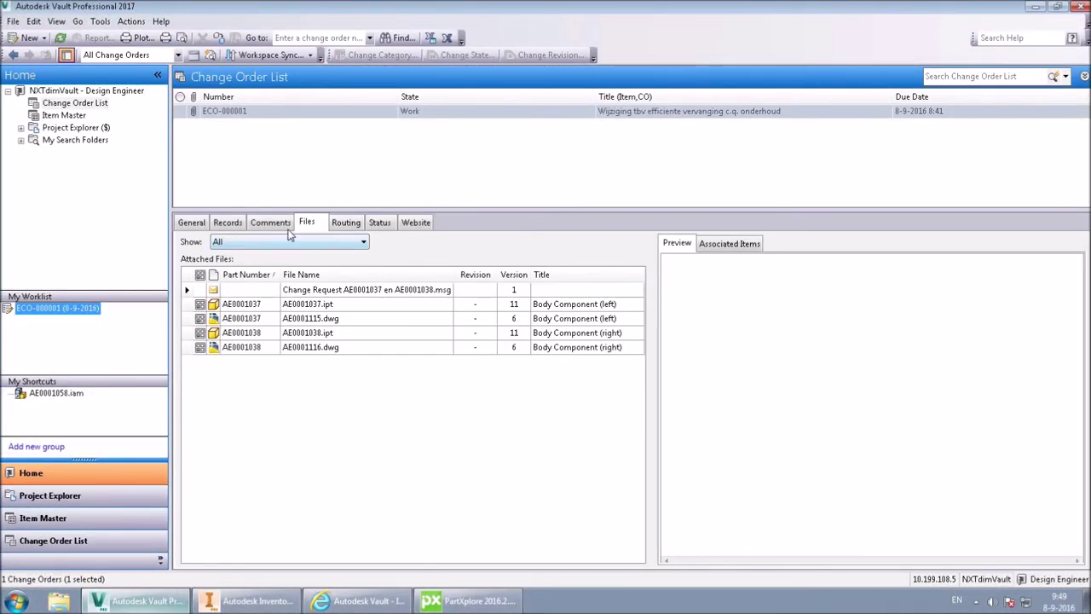
{"action": "left_click", "coordinate": [199, 223]}
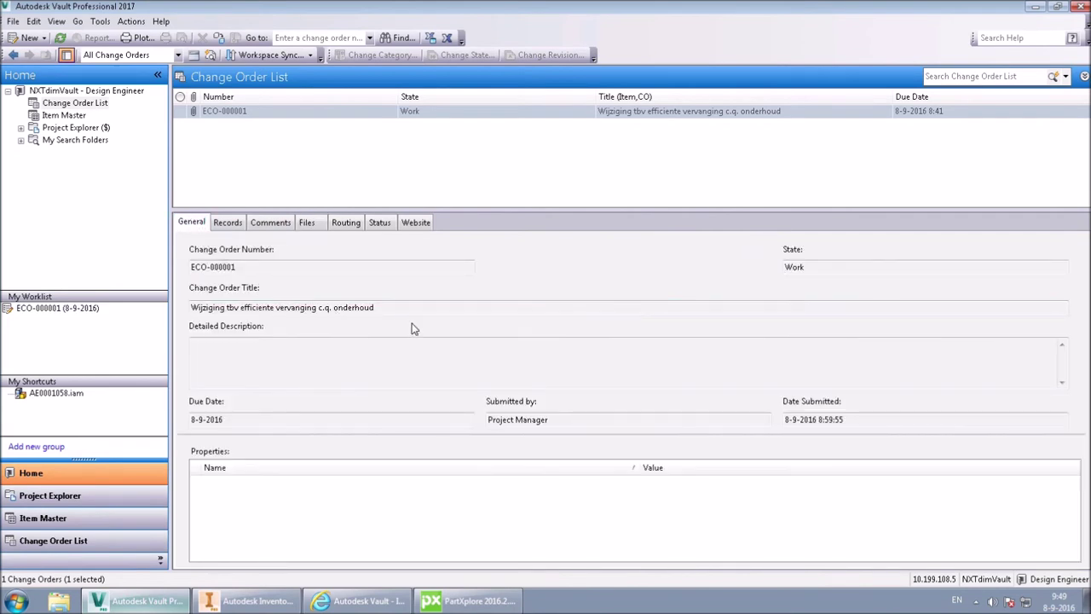
{"action": "left_click_drag", "start_coordinate": [398, 308], "coordinate": [191, 307]}
Read the change order's attached Change Request e-mail and inspect its annotated AE0001038 model in PartXplore, returning to Vault after viewing
{"action": "left_click", "coordinate": [307, 223]}
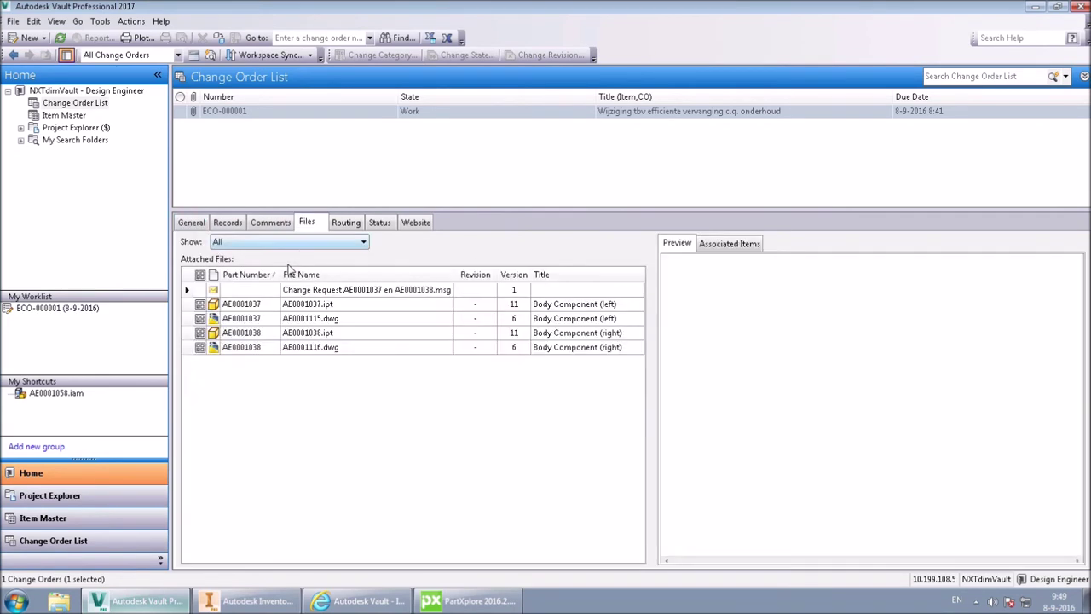
{"action": "left_click", "coordinate": [230, 291]}
{"action": "right_click", "coordinate": [232, 295]}
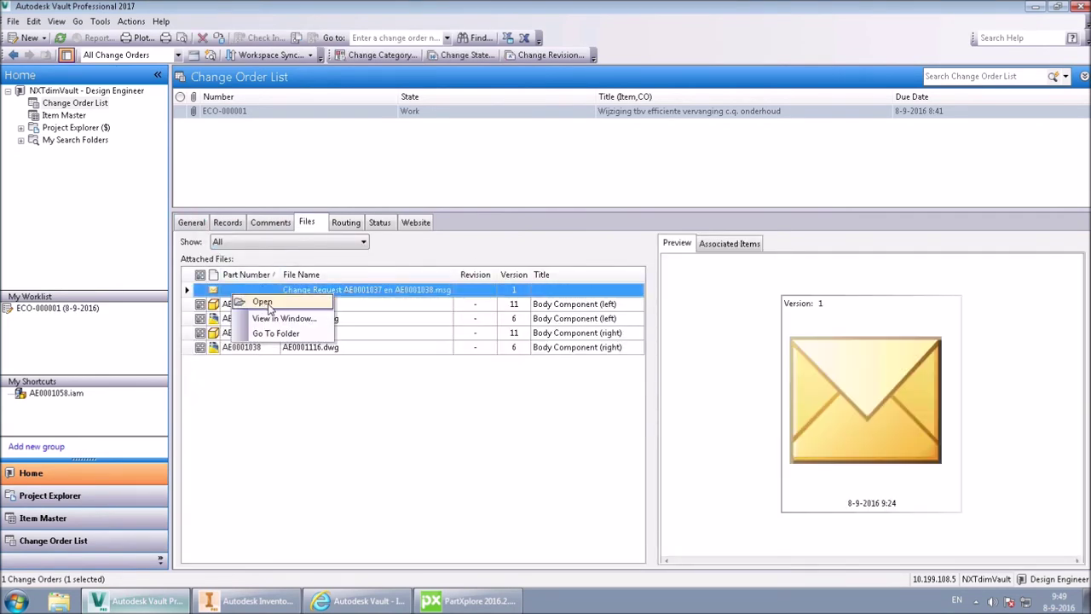
{"action": "left_click", "coordinate": [266, 303]}
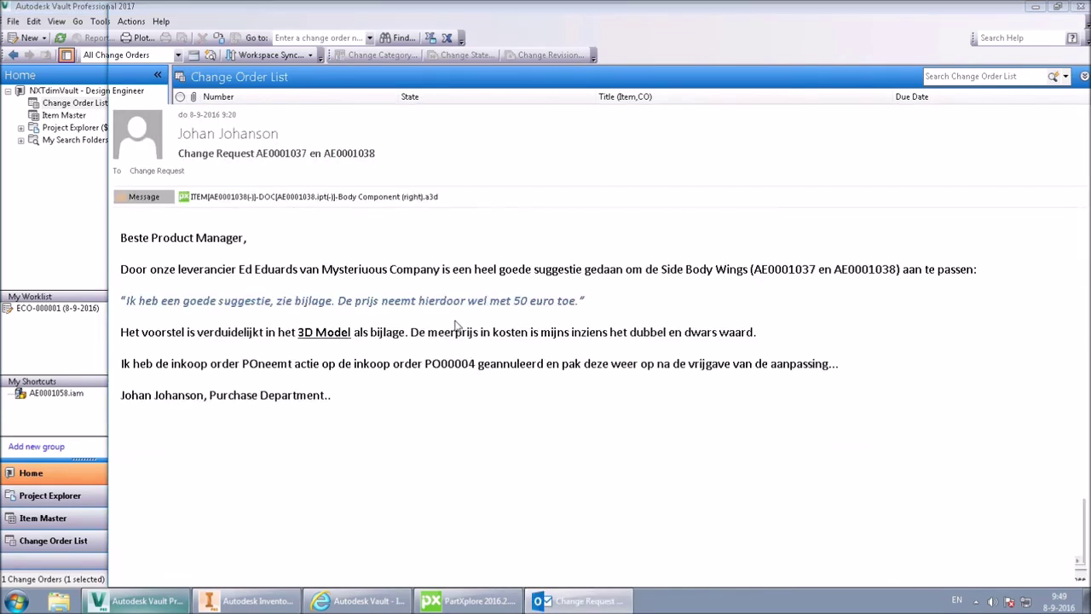
{"action": "double_click", "coordinate": [465, 195]}
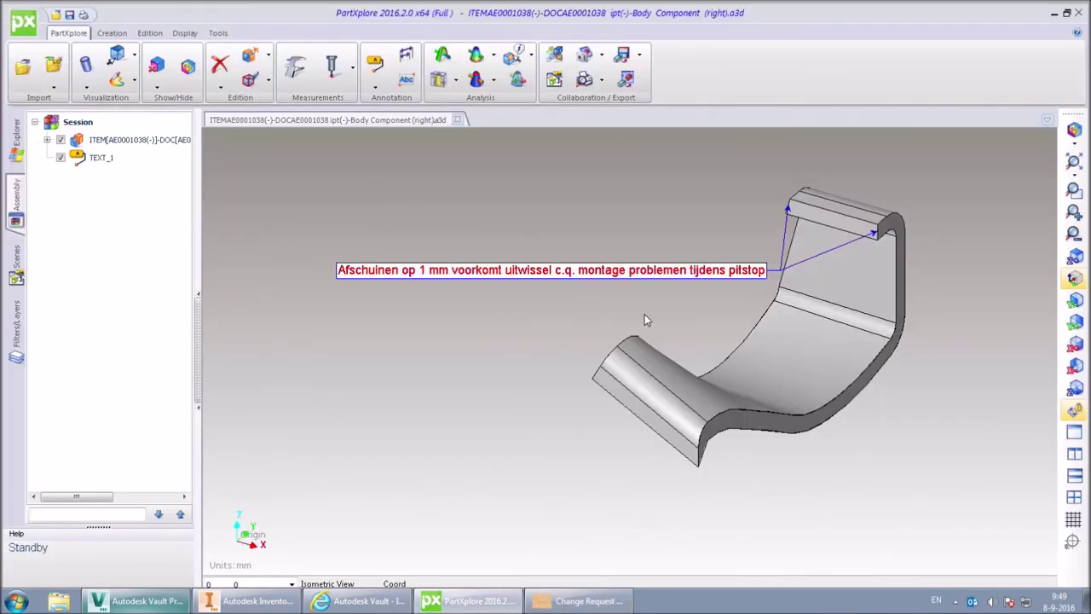
{"action": "mouse_move", "coordinate": [734, 319]}
{"action": "left_mouse_down"}
{"action": "mouse_move", "coordinate": [724, 295]}
{"action": "mouse_move", "coordinate": [776, 308]}
{"action": "mouse_move", "coordinate": [735, 317]}
{"action": "mouse_move", "coordinate": [750, 299]}
{"action": "left_mouse_up"}
{"action": "left_click", "coordinate": [1054, 13]}
{"action": "left_click", "coordinate": [1049, 15]}
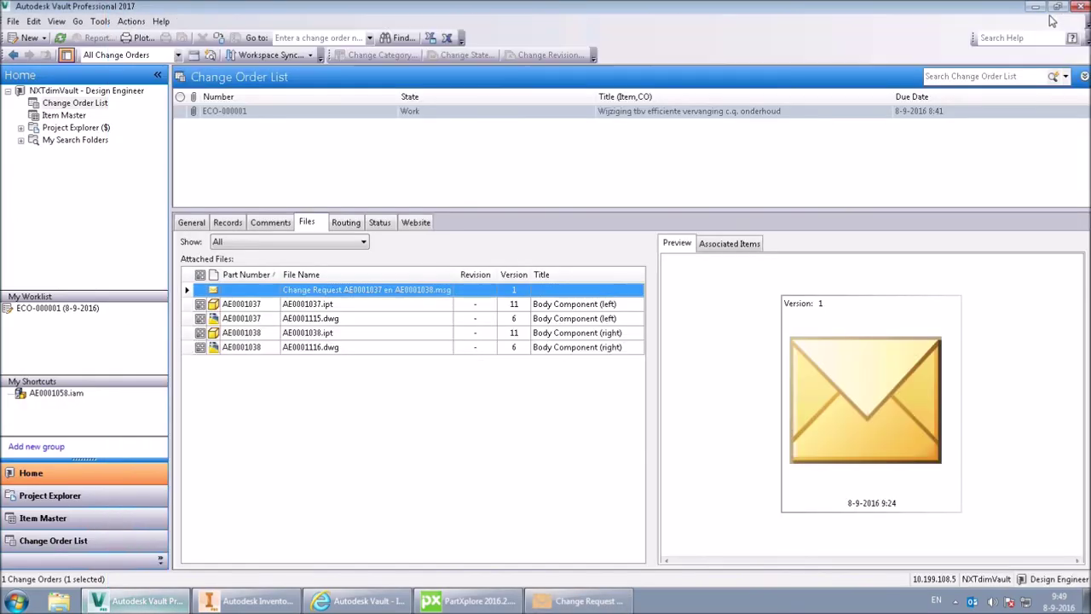
Go to the Vault folder containing AE0001037.ipt from the change order's attached files
{"action": "left_click", "coordinate": [275, 307]}
{"action": "right_click", "coordinate": [275, 307]}
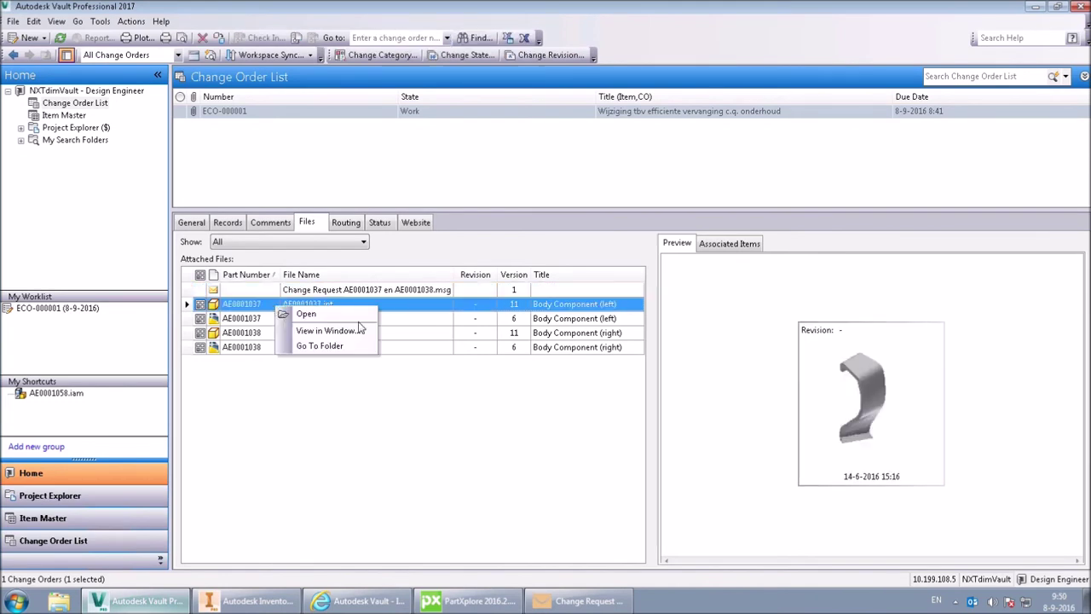
{"action": "left_click", "coordinate": [320, 346]}
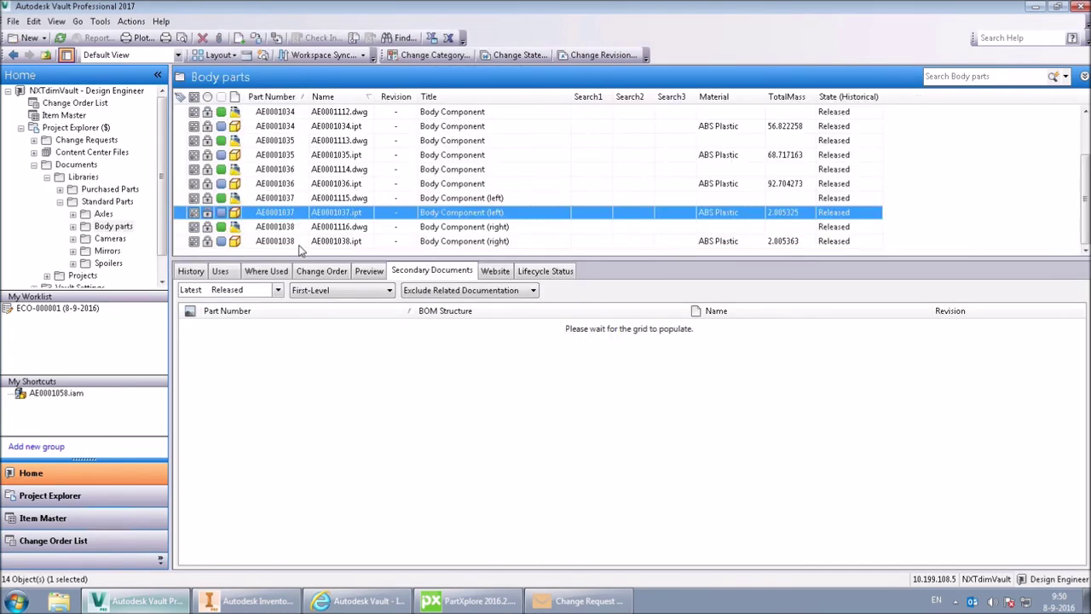
Change the lifecycle state of AE0001037.ipt and AE0001038.ipt, including their parent drawings, to Work in Progress
{"action": "left_click", "coordinate": [300, 245], "text": "ctrl"}
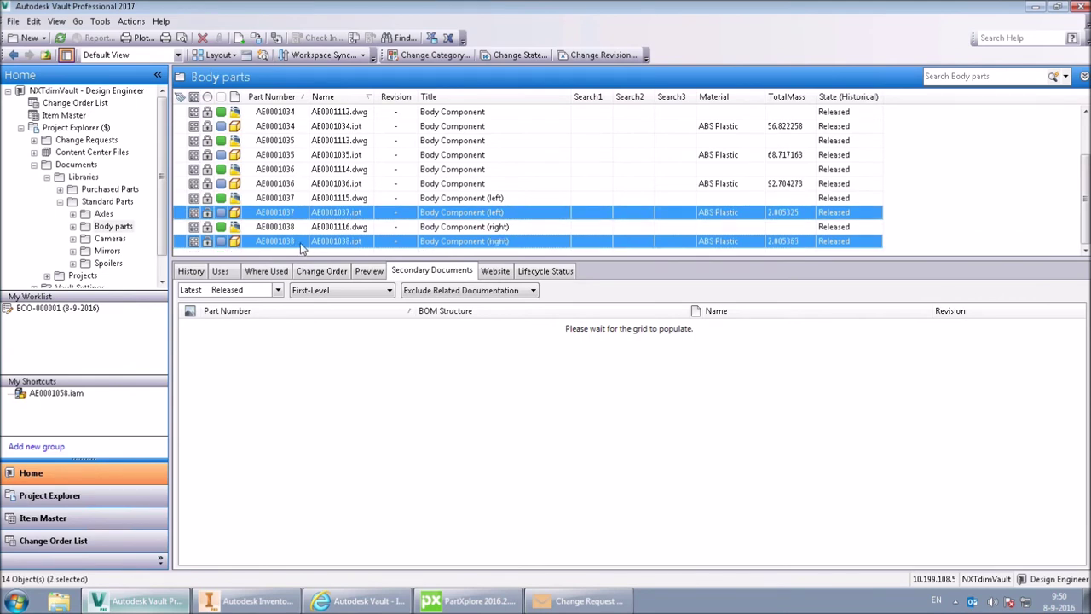
{"action": "right_click", "coordinate": [302, 247]}
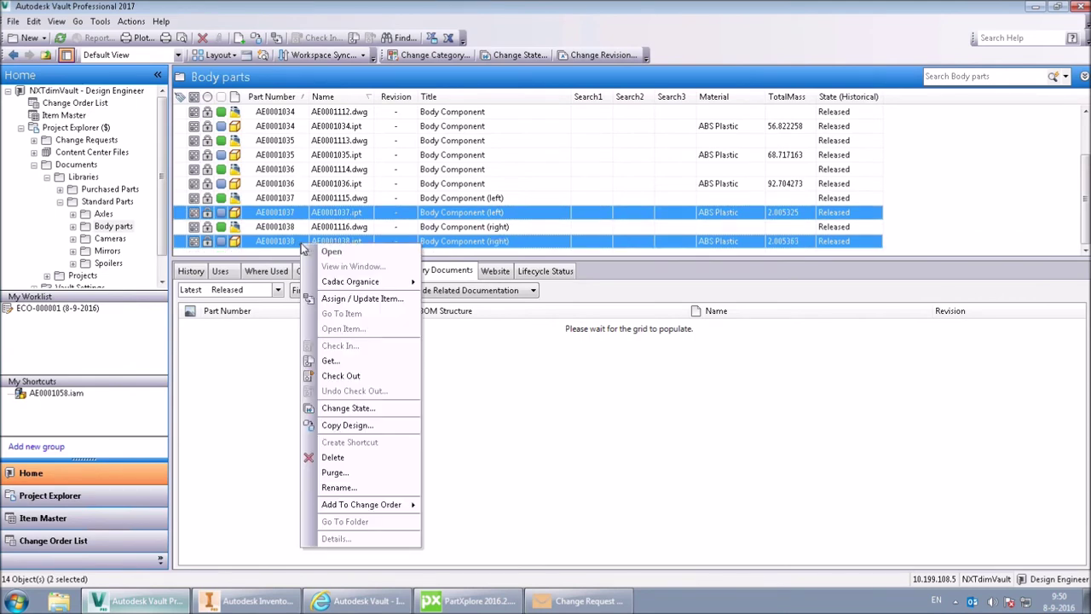
{"action": "left_click", "coordinate": [350, 408]}
{"action": "left_click", "coordinate": [218, 266]}
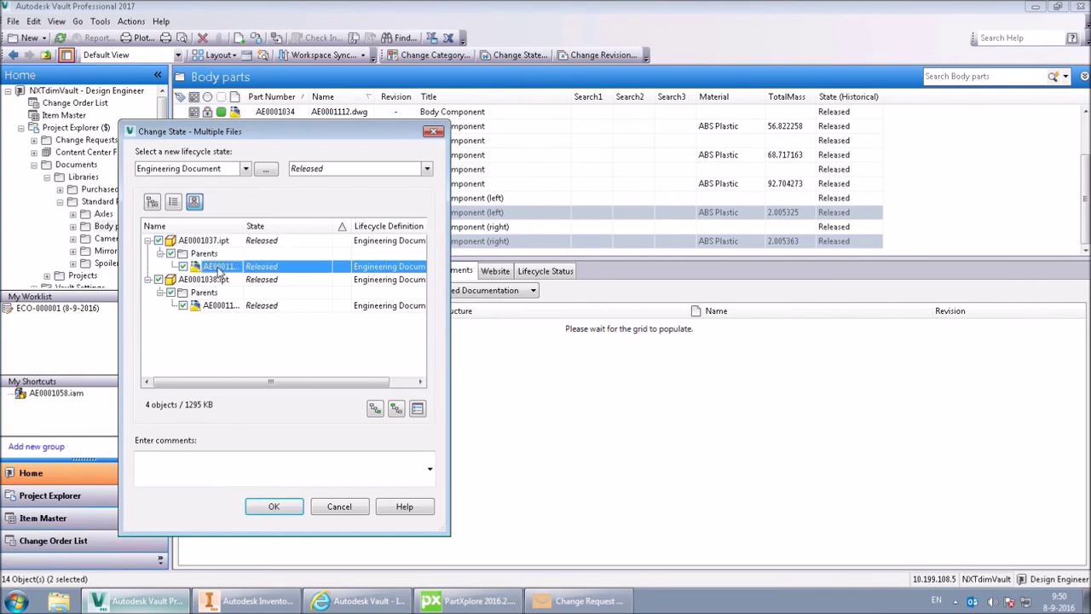
{"action": "left_click", "coordinate": [237, 307]}
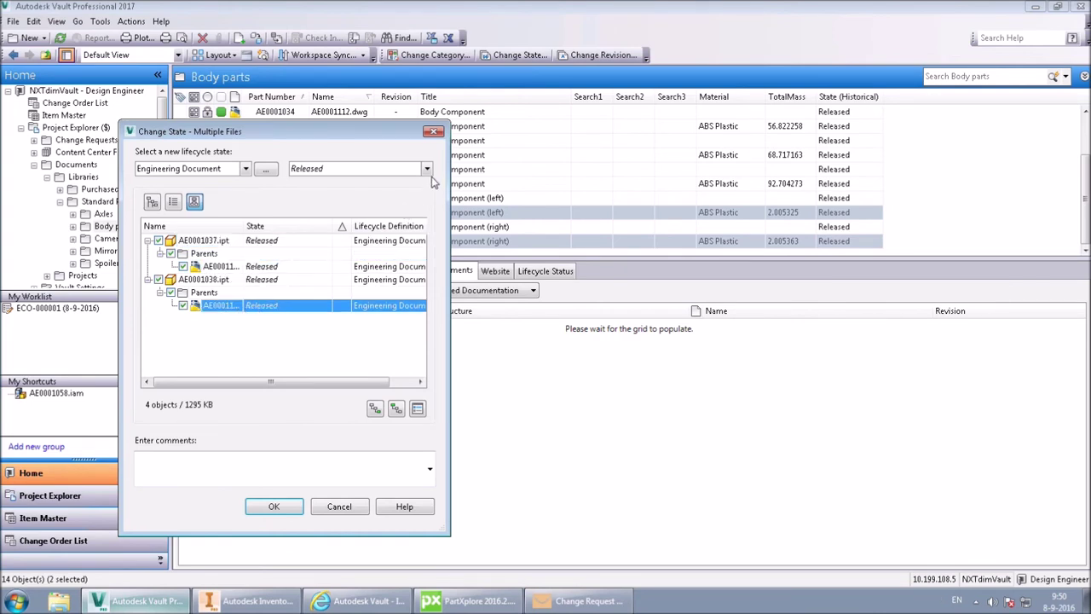
{"action": "left_click", "coordinate": [426, 169]}
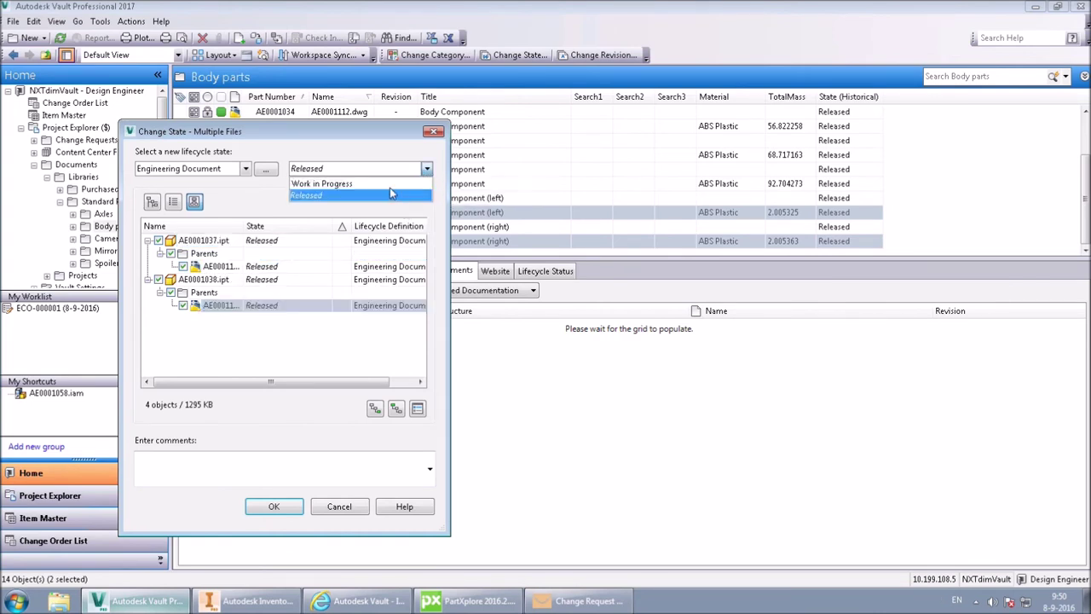
{"action": "left_click", "coordinate": [389, 180]}
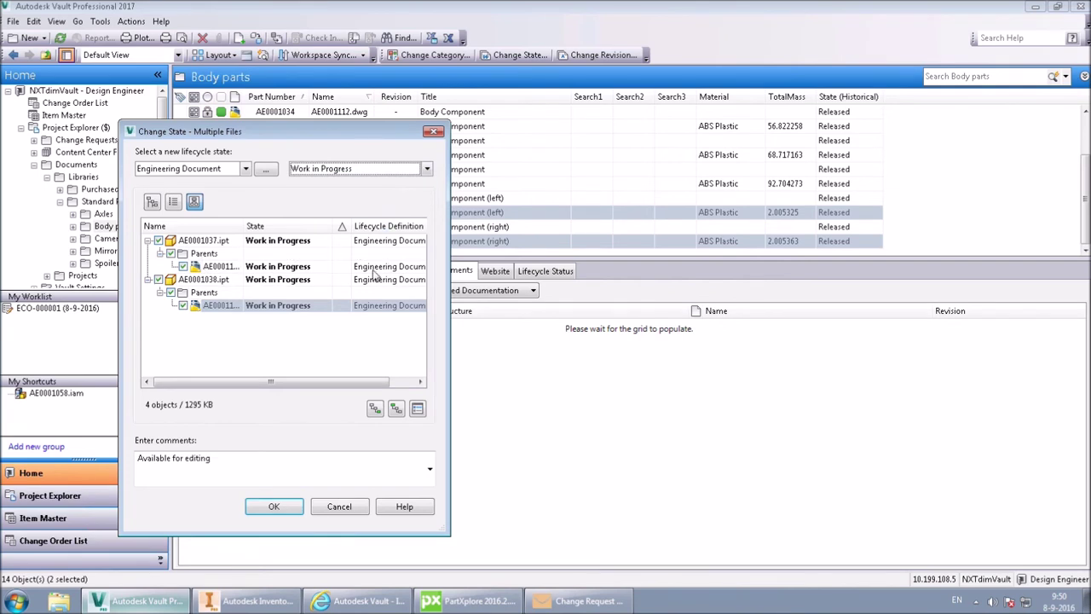
{"action": "left_click", "coordinate": [277, 506]}
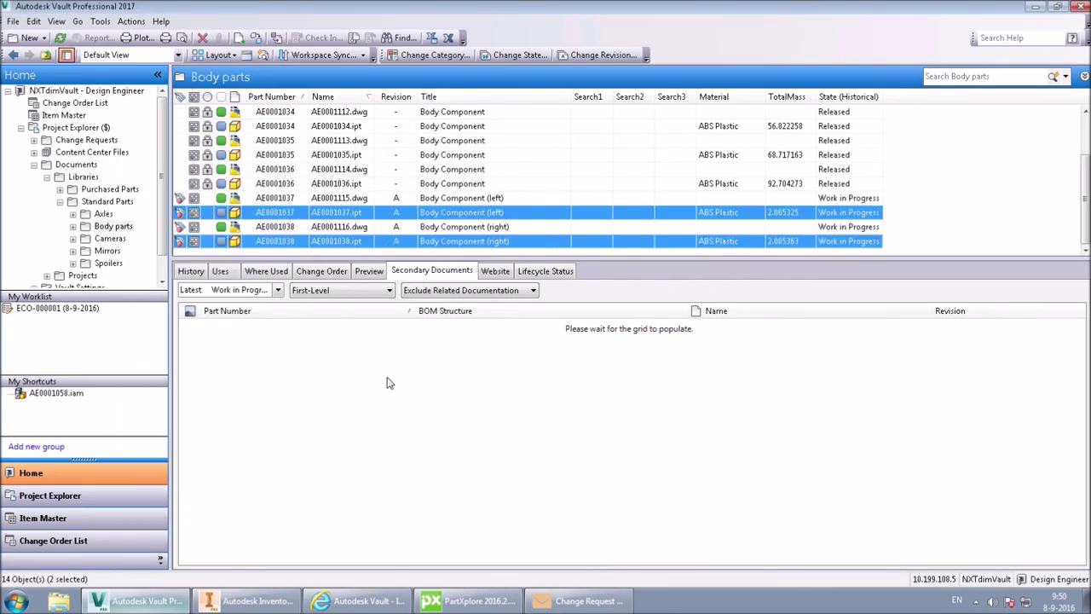
In Inventor, search the vault for "body component" and open AE0001115.dwg, AE0001116.dwg, AE0001037.ipt and AE0001038.ipt with all files checked out
{"action": "left_click", "coordinate": [281, 601]}
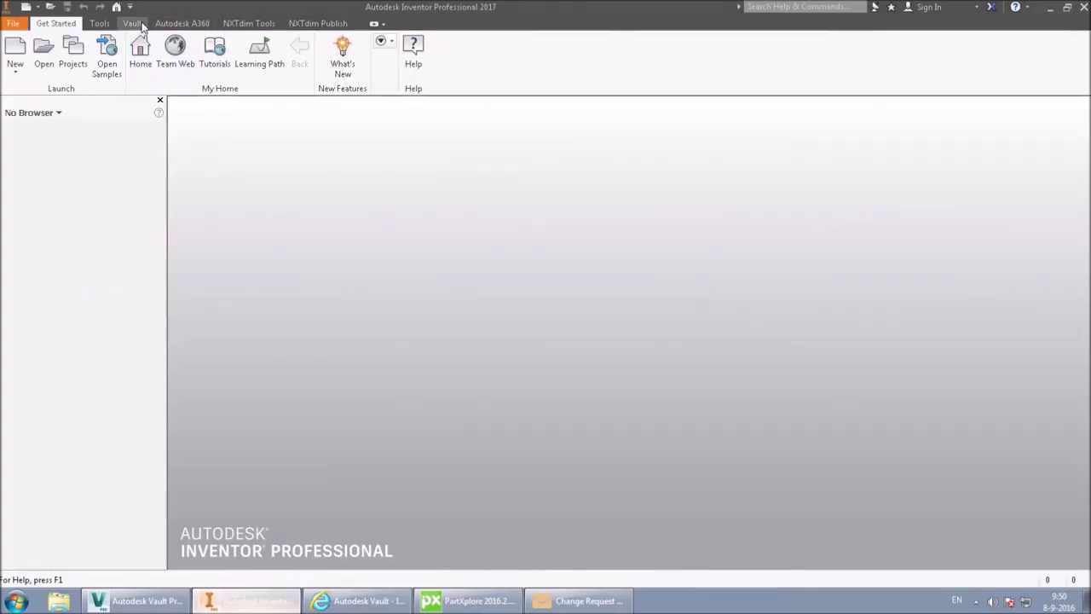
{"action": "left_click", "coordinate": [133, 23]}
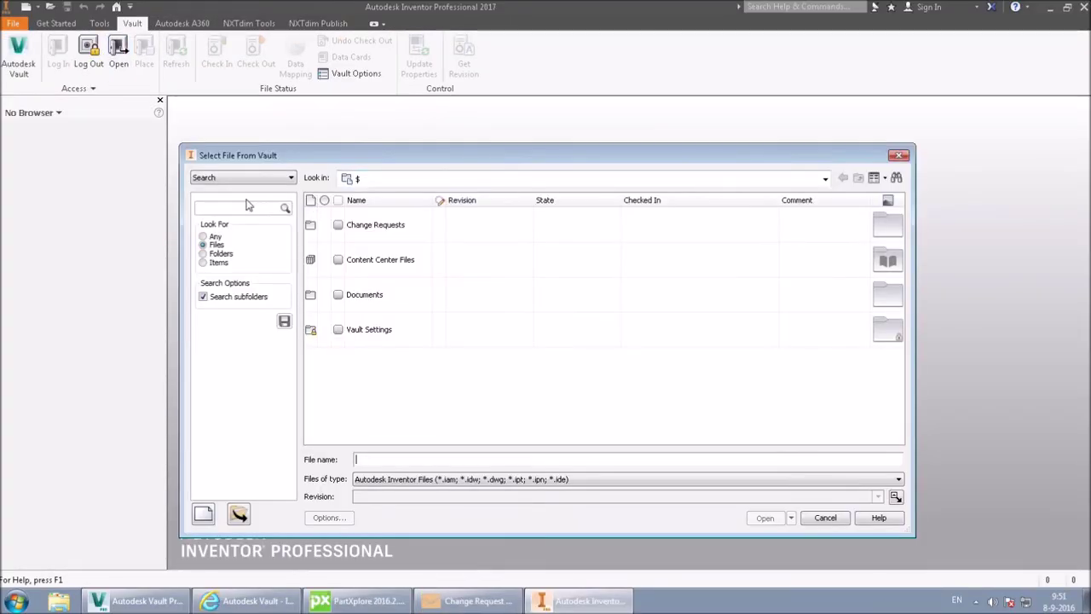
{"action": "left_click", "coordinate": [234, 209]}
{"action": "left_click", "coordinate": [230, 261]}
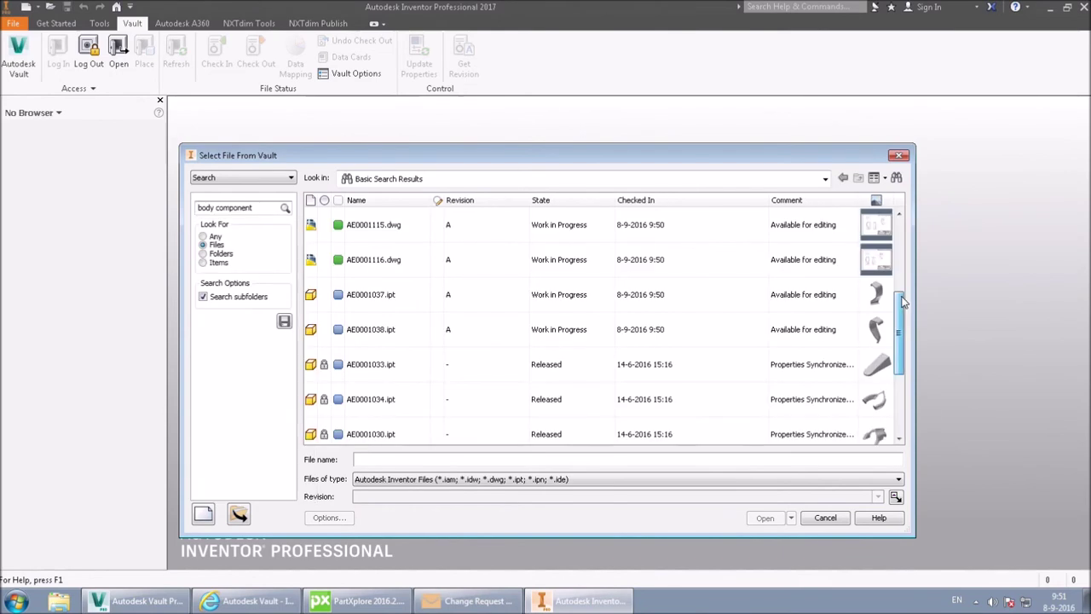
{"action": "left_click", "coordinate": [470, 230]}
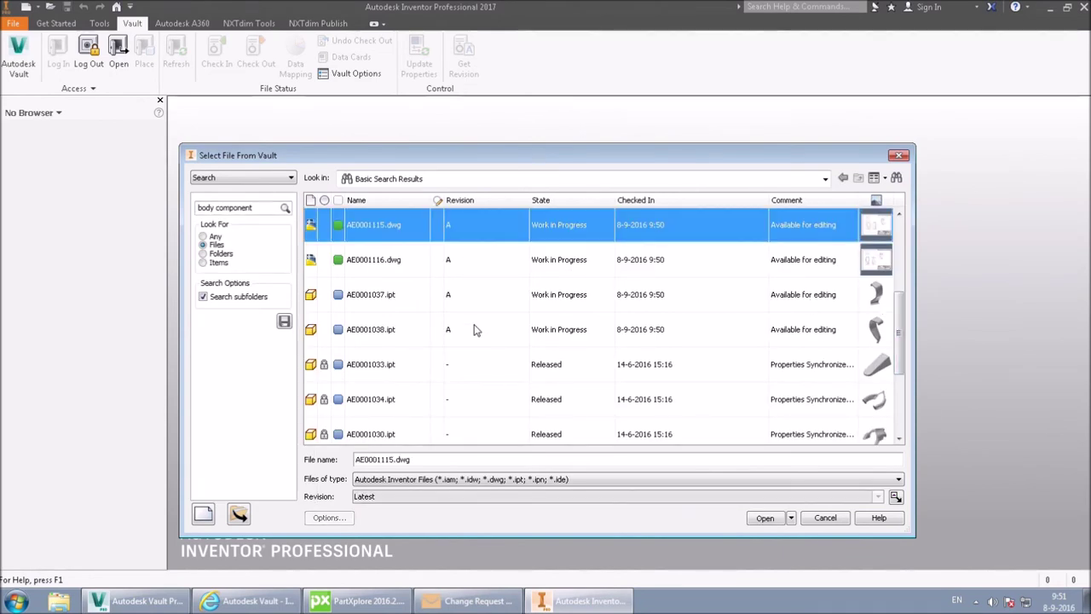
{"action": "left_click", "coordinate": [475, 329], "text": "shift"}
{"action": "left_click", "coordinate": [758, 517]}
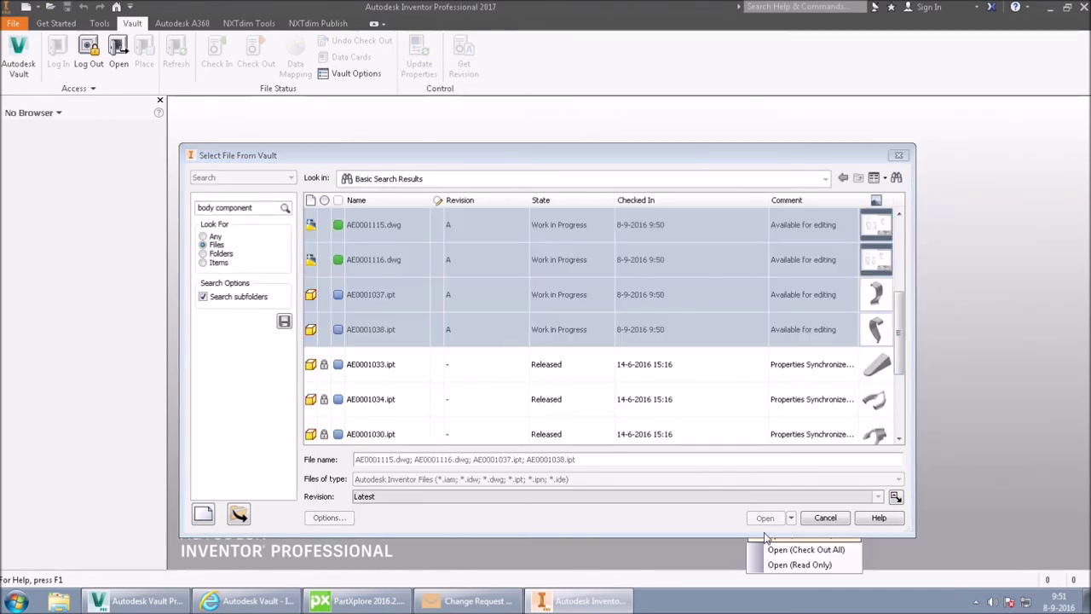
{"action": "left_click", "coordinate": [782, 544]}
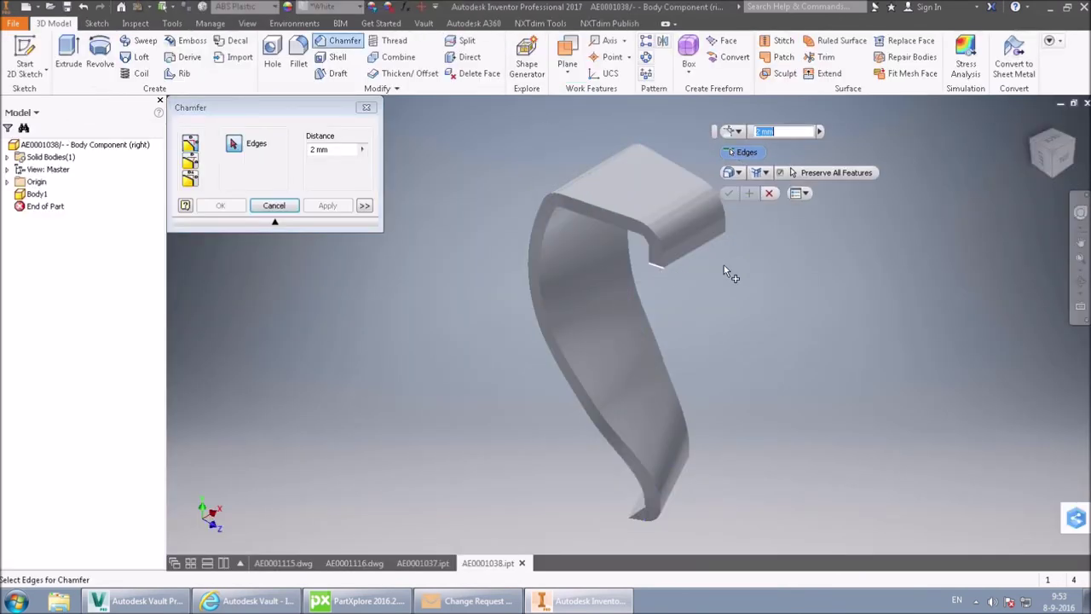
Chamfer the edge at the end of the upper hook on AE0001038.ipt with a distance of 1 mm
{"action": "left_click", "coordinate": [718, 228]}
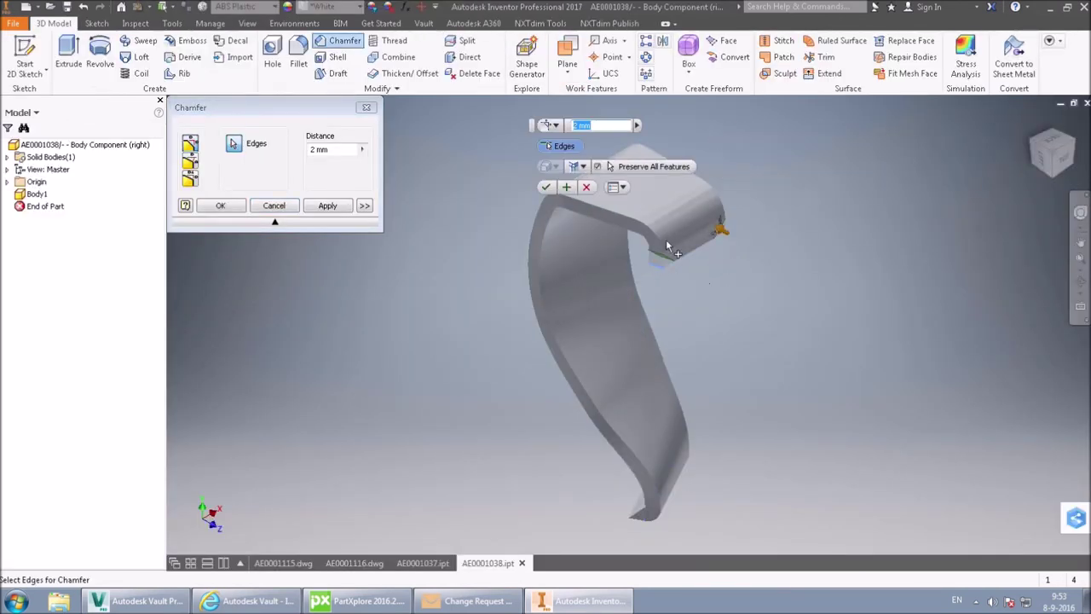
{"action": "type", "text": "1"}
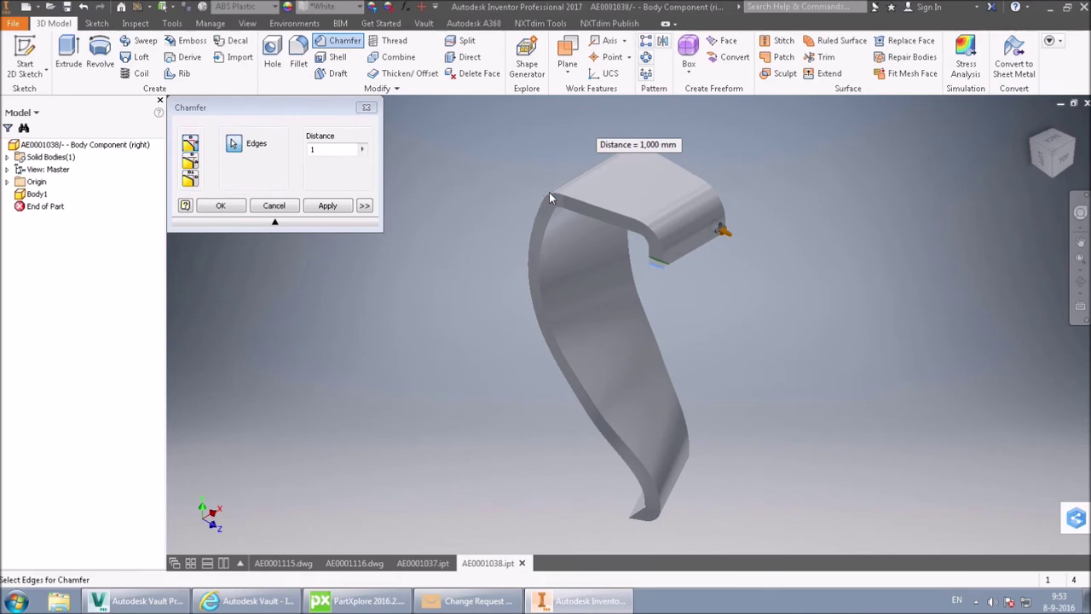
{"action": "key", "text": "Return"}
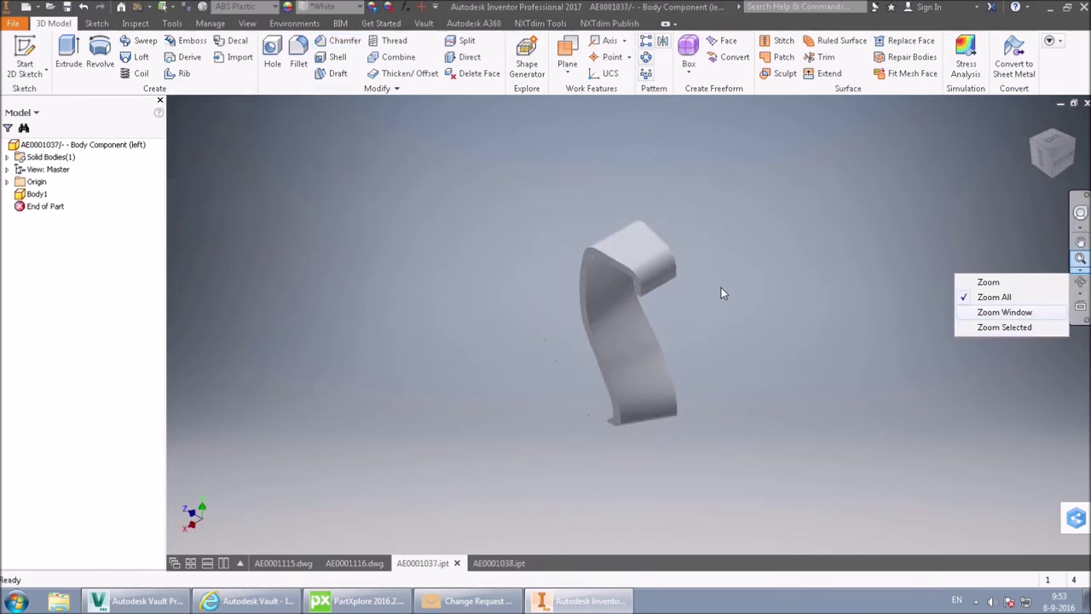
Chamfer the edge at the end of the upper hook on AE0001037.ipt with a distance of 2 mm
{"action": "left_click", "coordinate": [1004, 312]}
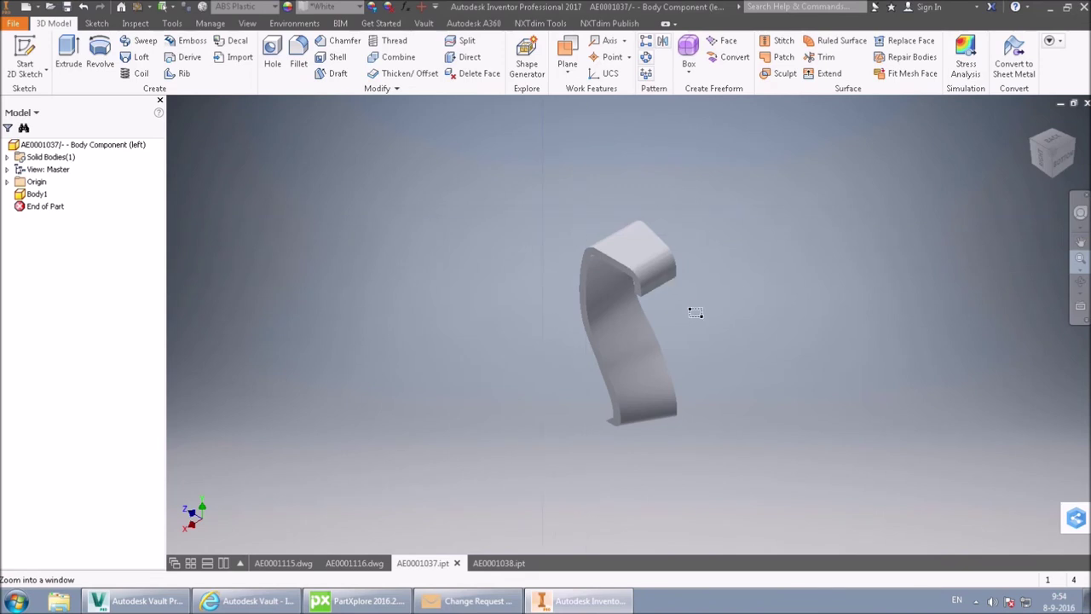
{"action": "left_click_drag", "start_coordinate": [696, 313], "coordinate": [579, 218]}
{"action": "left_click", "coordinate": [341, 41]}
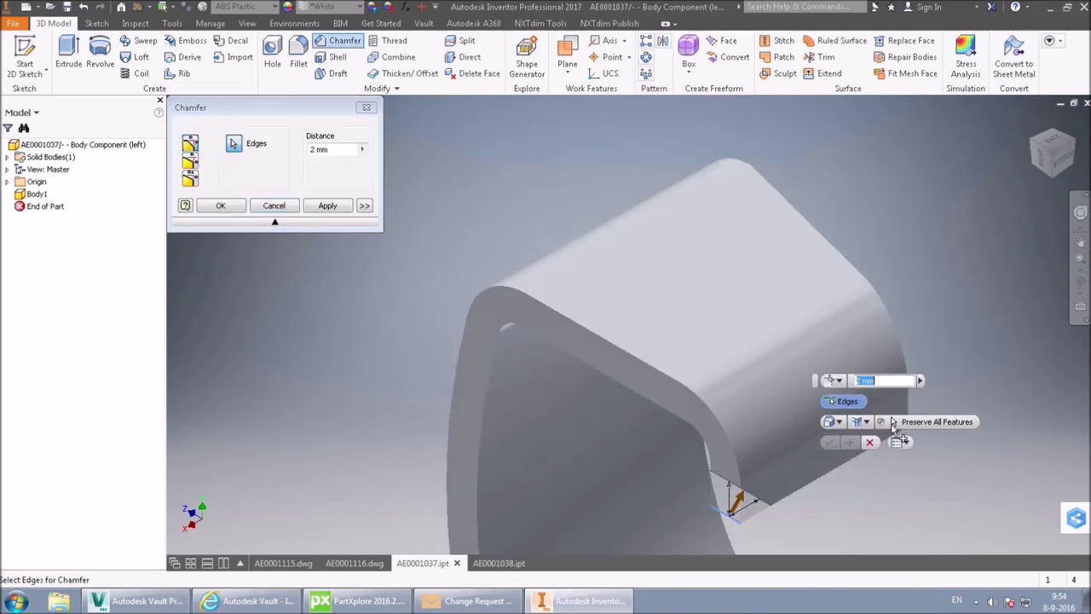
{"action": "key", "text": "Return"}
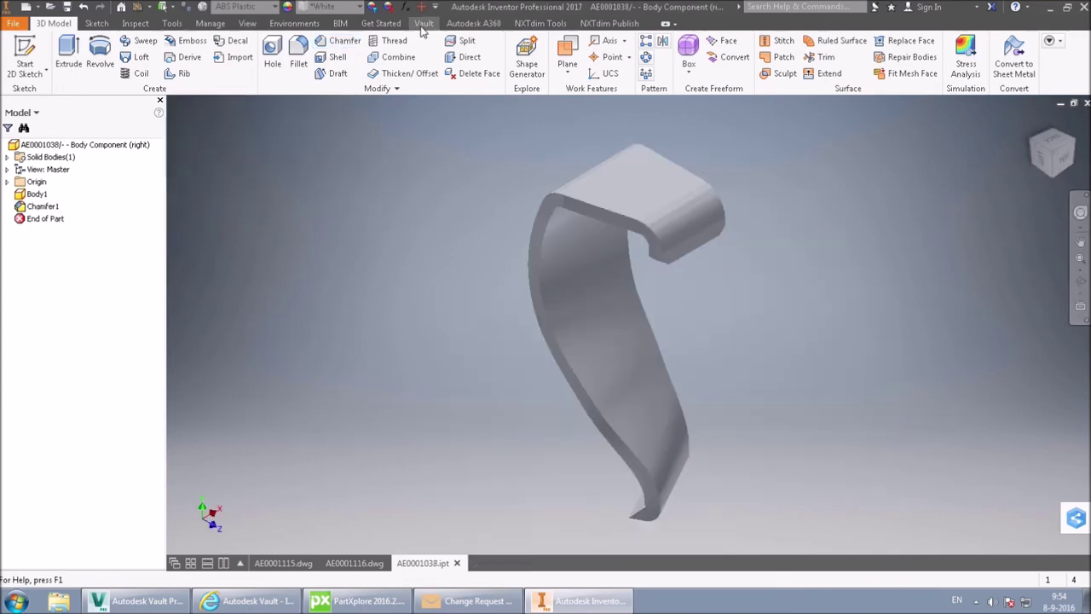
Check the AE0001038.ipt part and the AE0001116.dwg and AE0001115.dwg drawings back in to the vault
{"action": "left_click", "coordinate": [424, 23]}
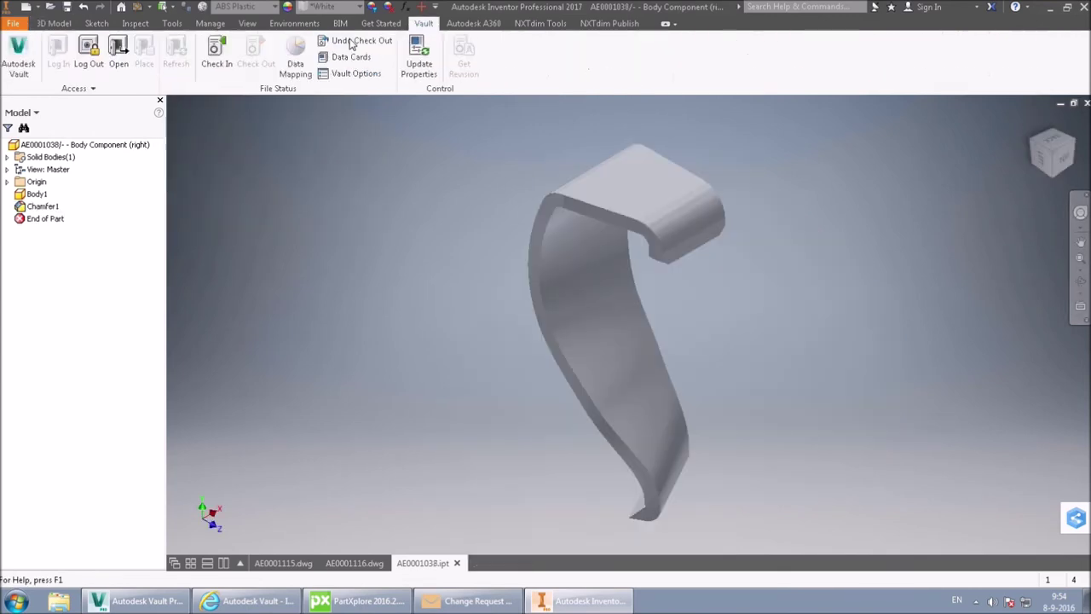
{"action": "left_click", "coordinate": [218, 55]}
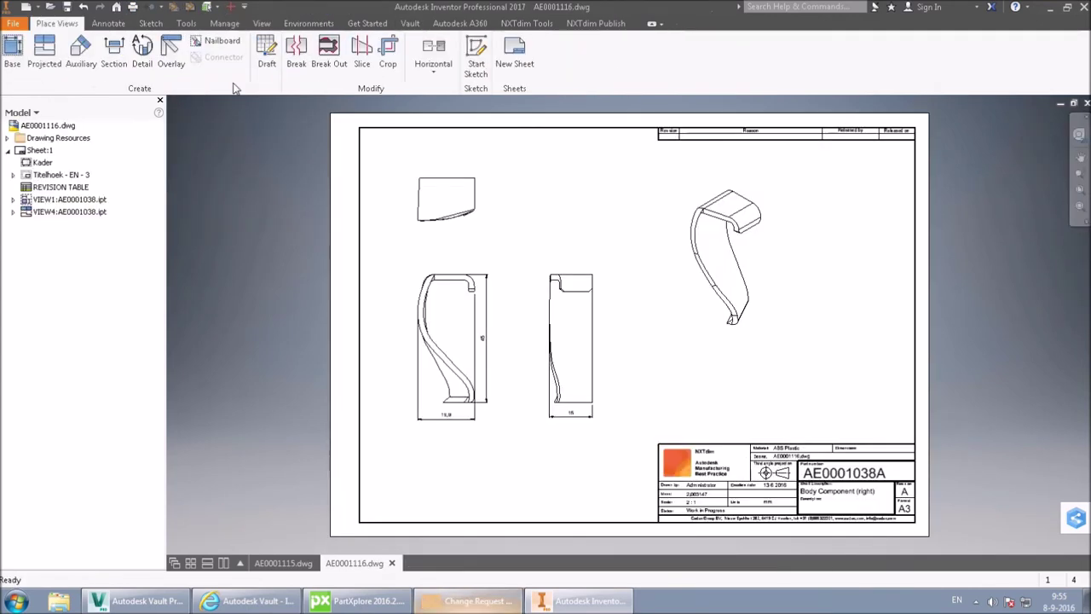
{"action": "left_click", "coordinate": [410, 23]}
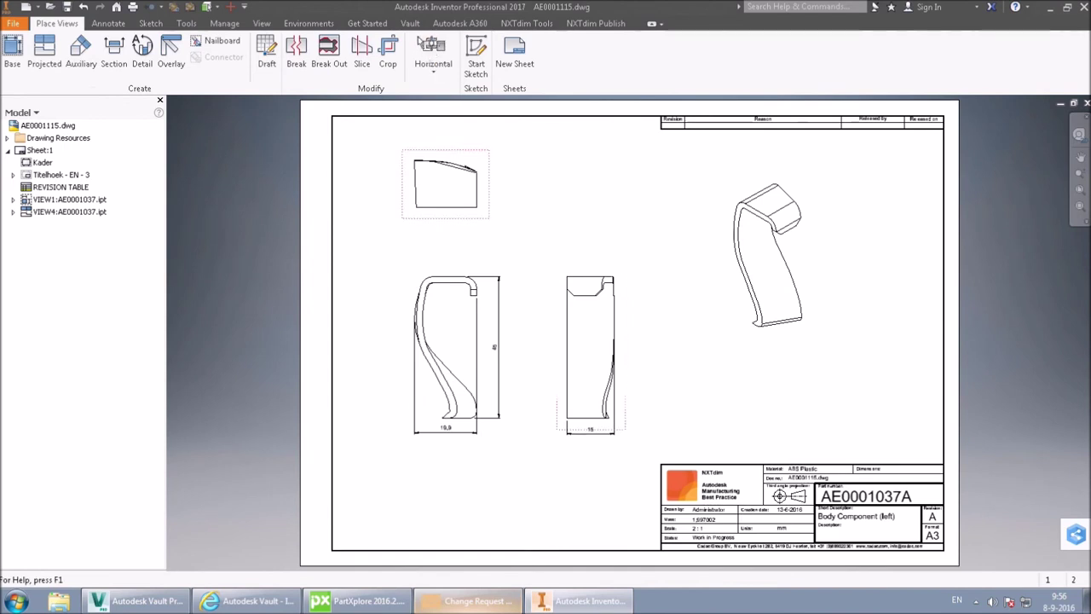
{"action": "left_click", "coordinate": [410, 23]}
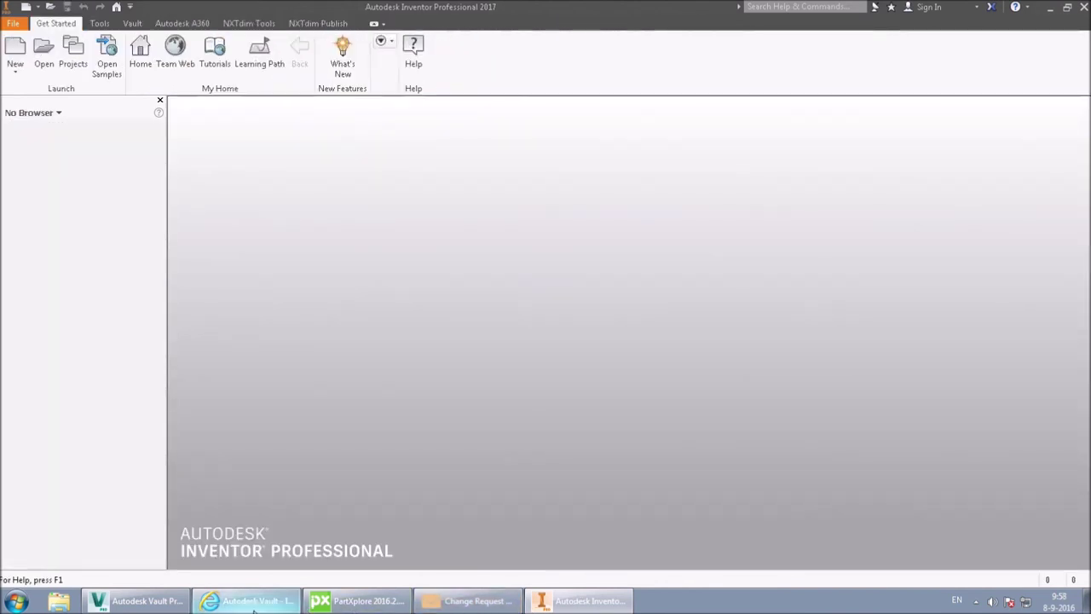
Switch to Vault and change the state of AE0001037.ipt, AE0001038.ipt and their drawings to For Review
{"action": "left_click", "coordinate": [162, 603]}
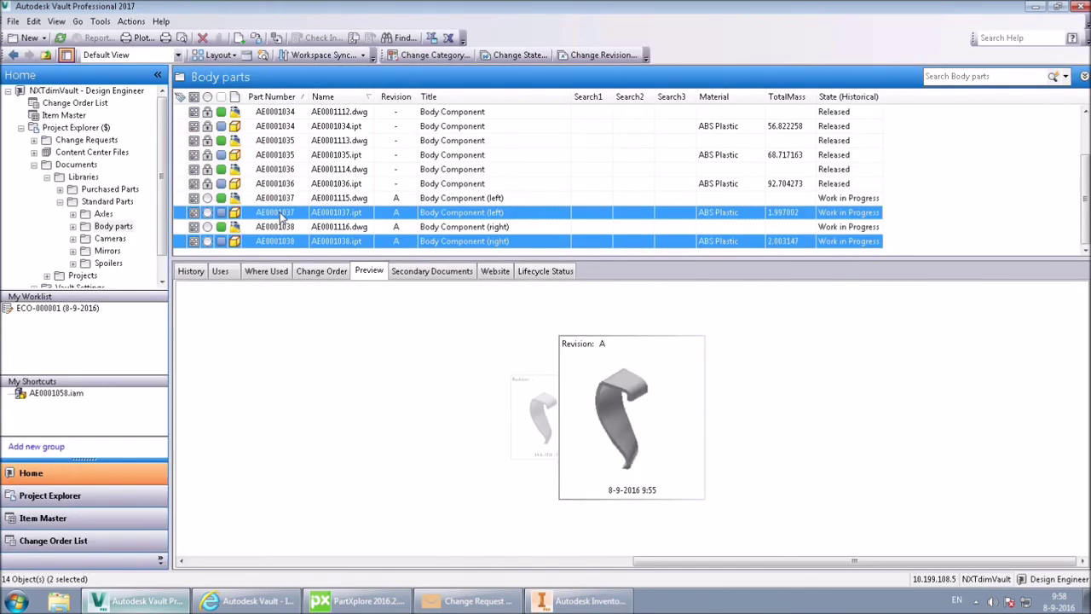
{"action": "right_click", "coordinate": [282, 215]}
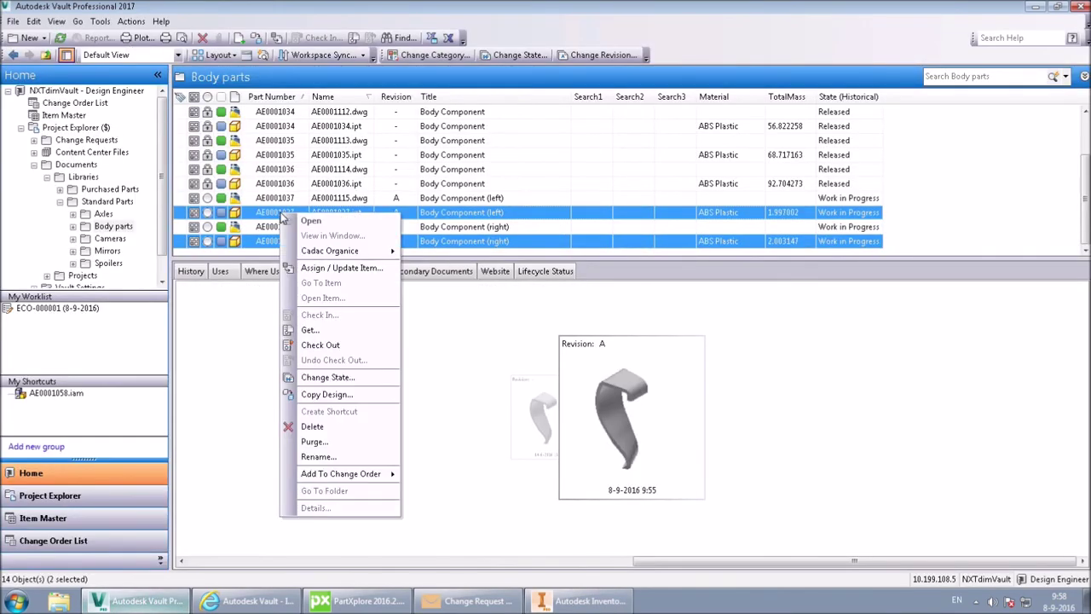
{"action": "left_click", "coordinate": [342, 377]}
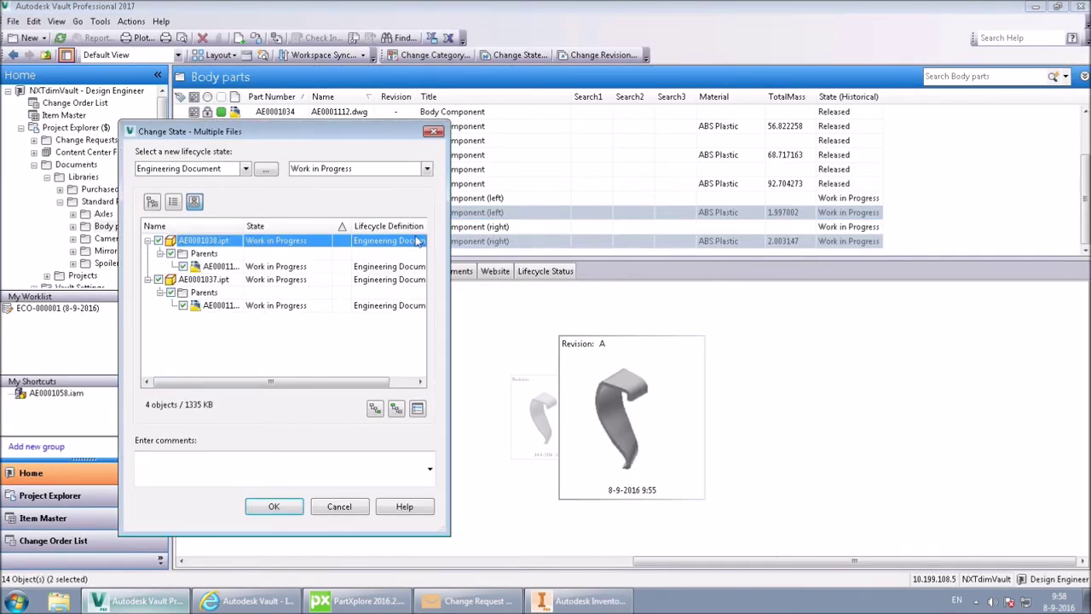
{"action": "left_click", "coordinate": [427, 169]}
{"action": "left_click", "coordinate": [350, 194]}
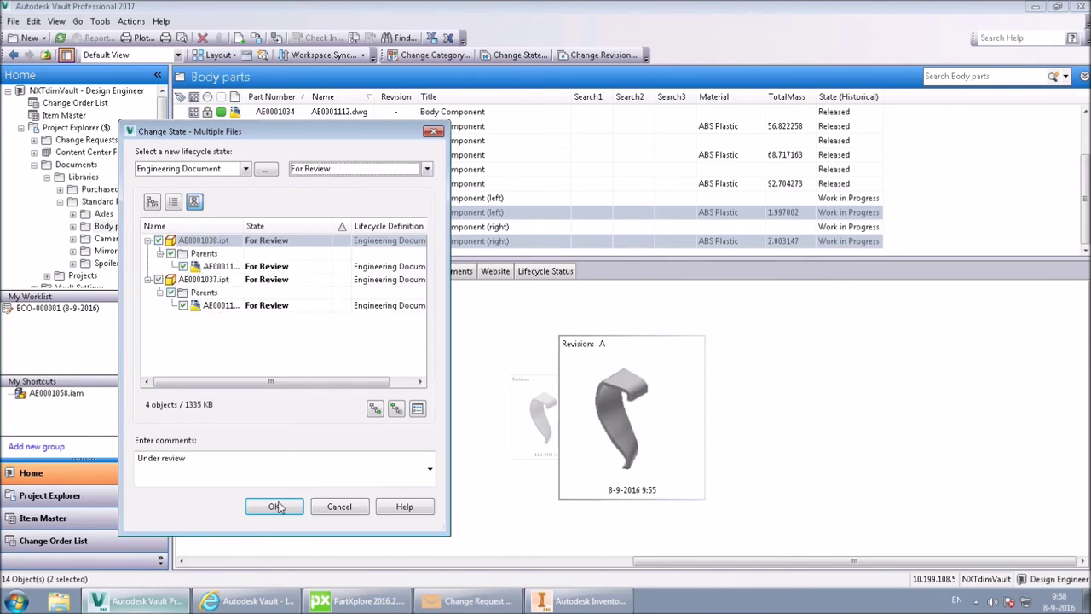
{"action": "left_click", "coordinate": [273, 506]}
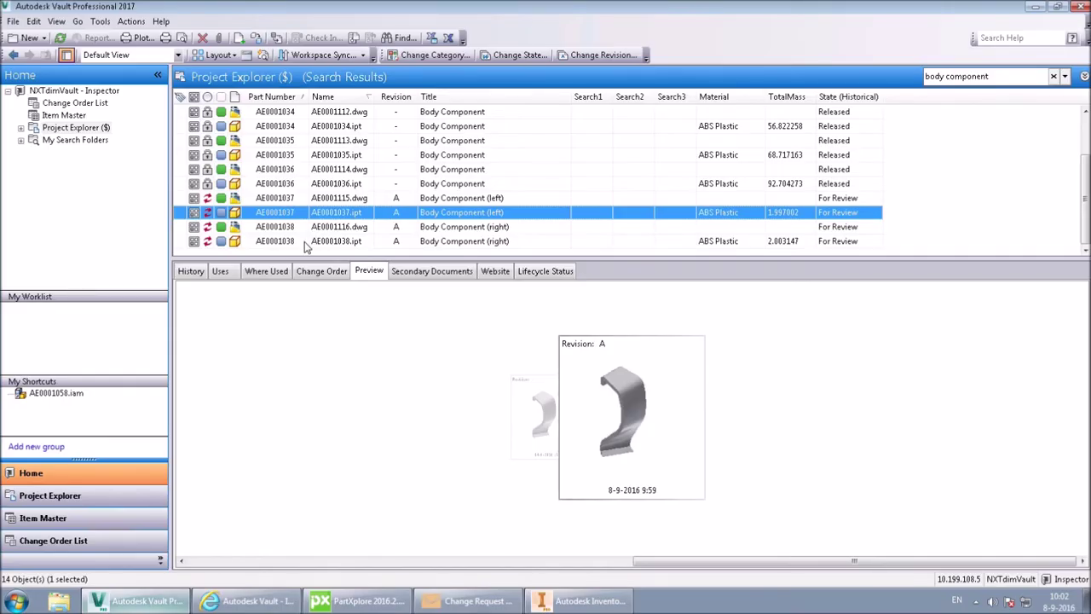
As Inspector, change the state of AE0001037.ipt, AE0001038.ipt and their parent drawings to Released
{"action": "left_click", "coordinate": [306, 242], "text": "ctrl"}
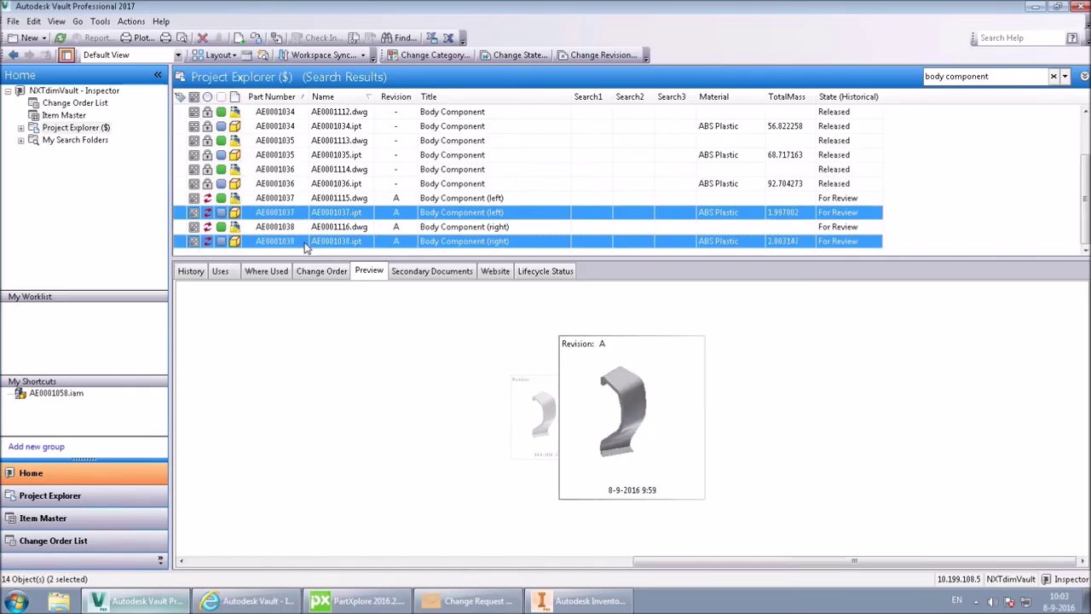
{"action": "right_click", "coordinate": [306, 244]}
{"action": "left_click", "coordinate": [388, 407]}
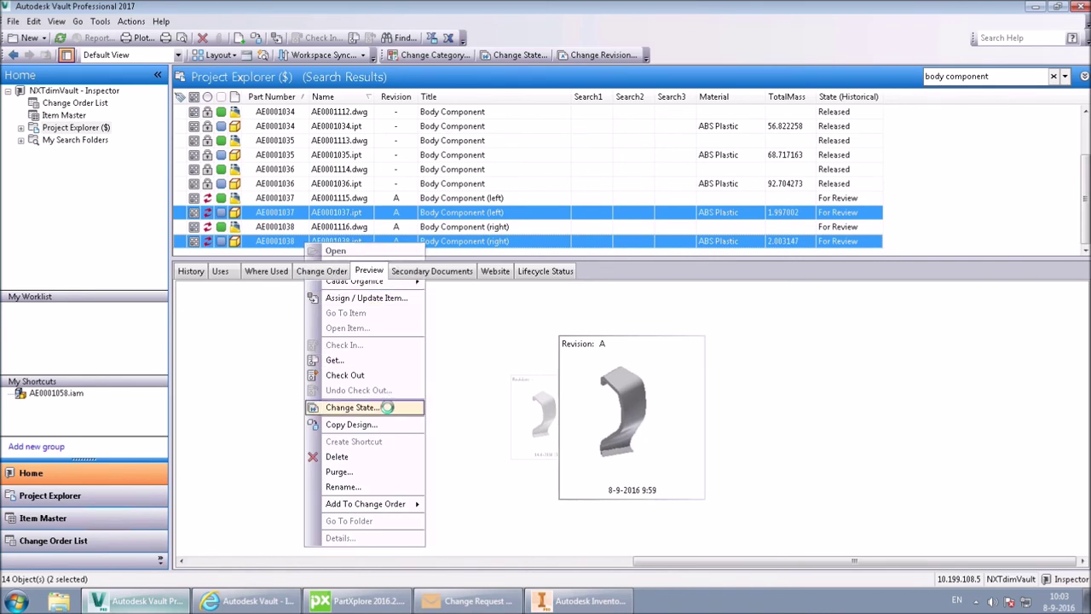
{"action": "left_click", "coordinate": [425, 170]}
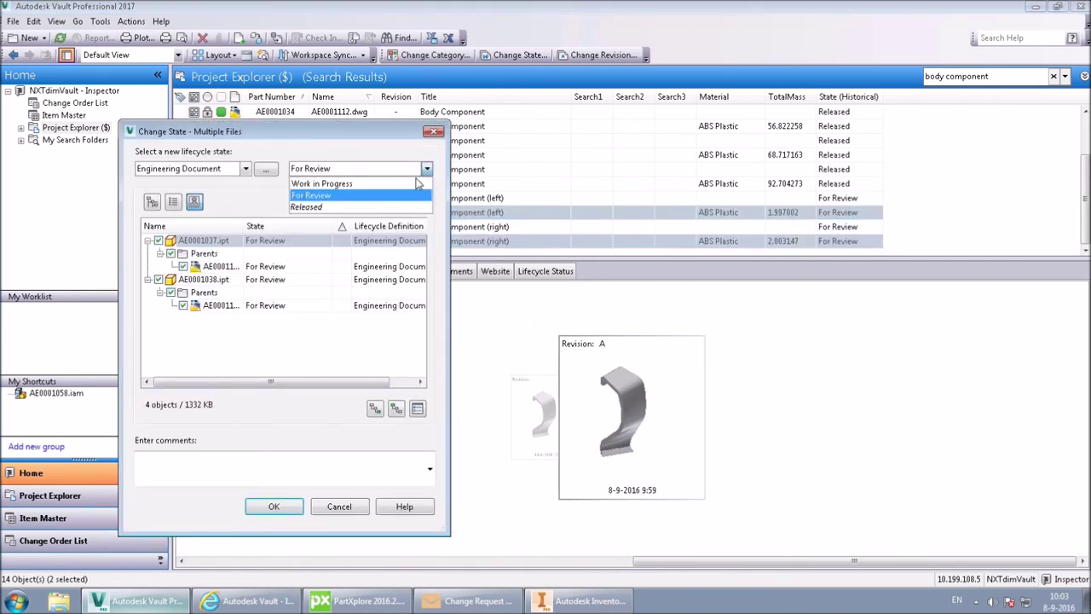
{"action": "left_click", "coordinate": [382, 207]}
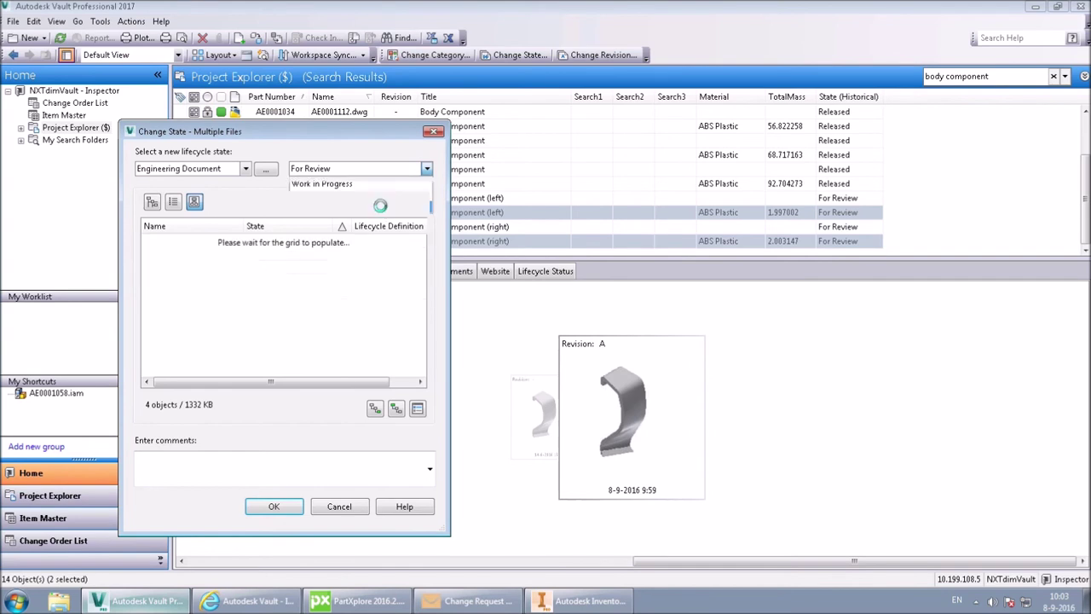
{"action": "left_click", "coordinate": [273, 507]}
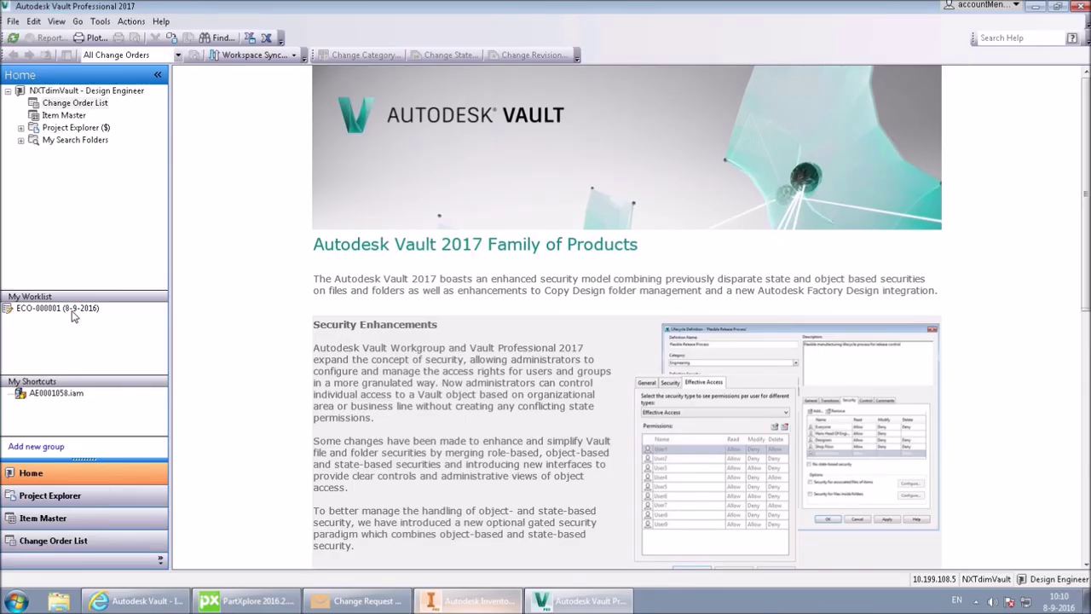
As Design Engineer, open change order ECO-000001 from the worklist and view its attached files
{"action": "left_click", "coordinate": [72, 309]}
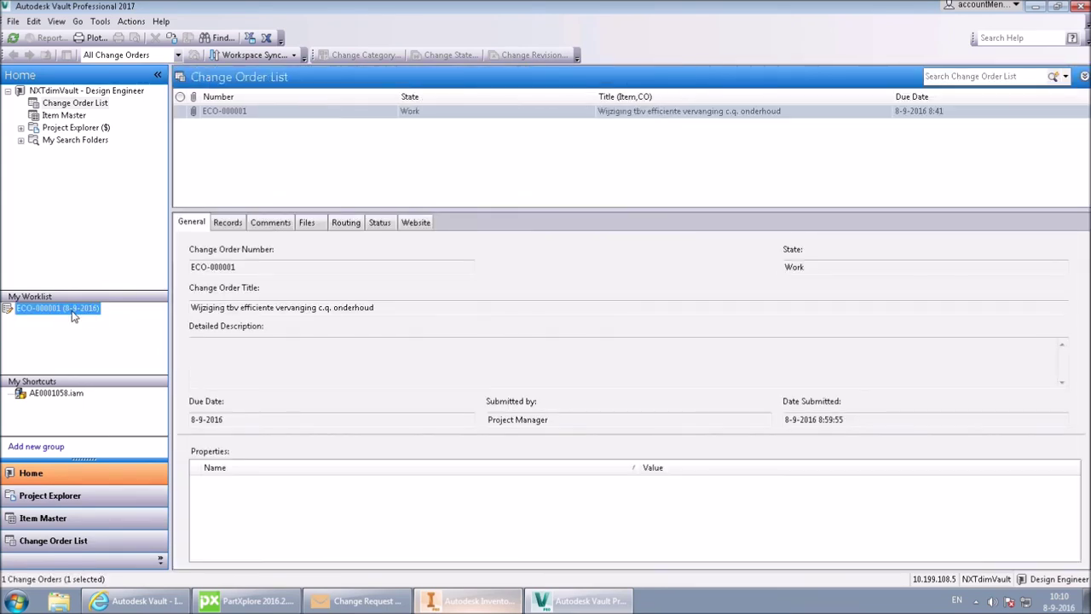
{"action": "left_click", "coordinate": [308, 224]}
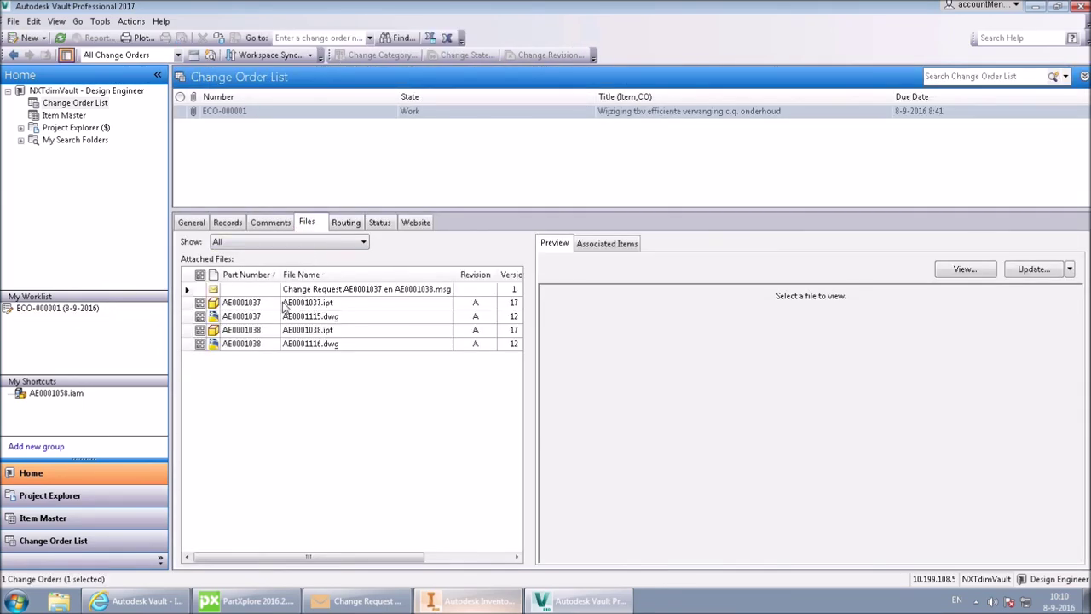
Go from the change order to AE0001037.ipt in its vault folder and view the secondary documents of that part and AE0001115.dwg
{"action": "left_click", "coordinate": [286, 305]}
{"action": "right_click", "coordinate": [288, 305]}
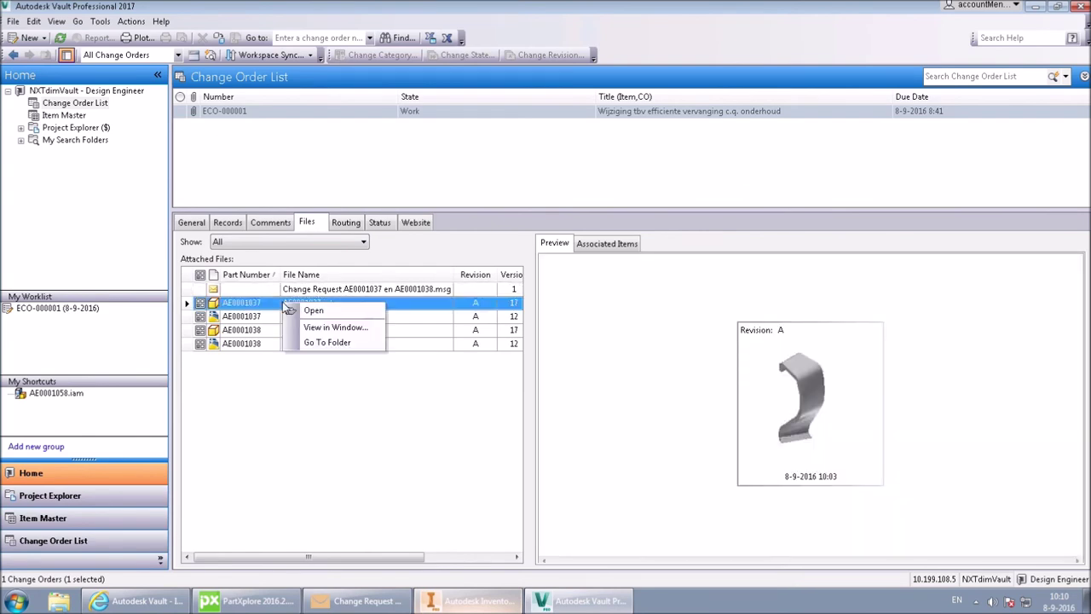
{"action": "left_click", "coordinate": [334, 343]}
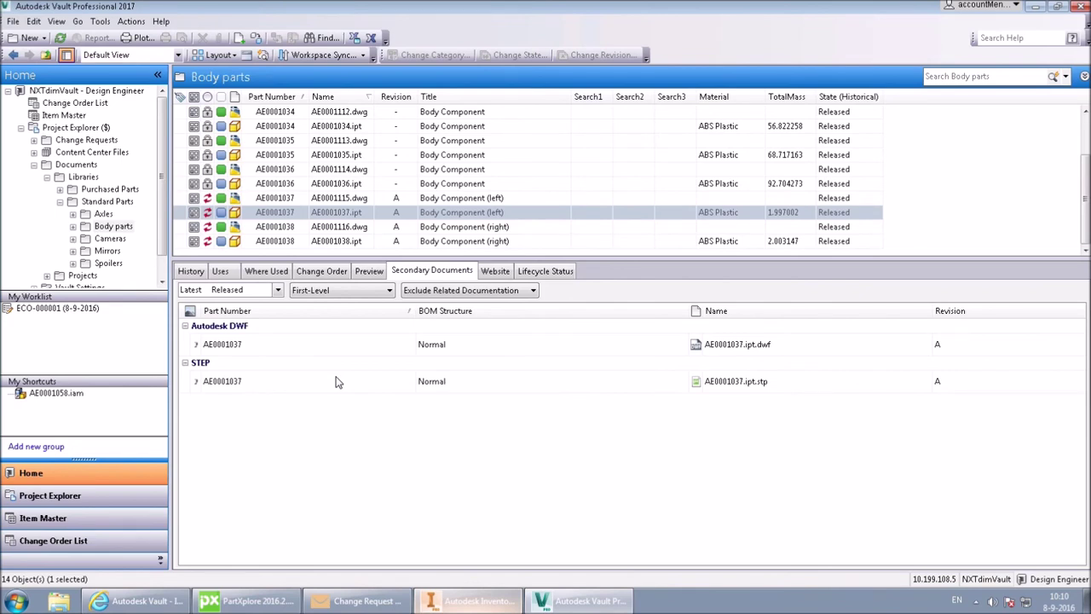
{"action": "left_click", "coordinate": [337, 383]}
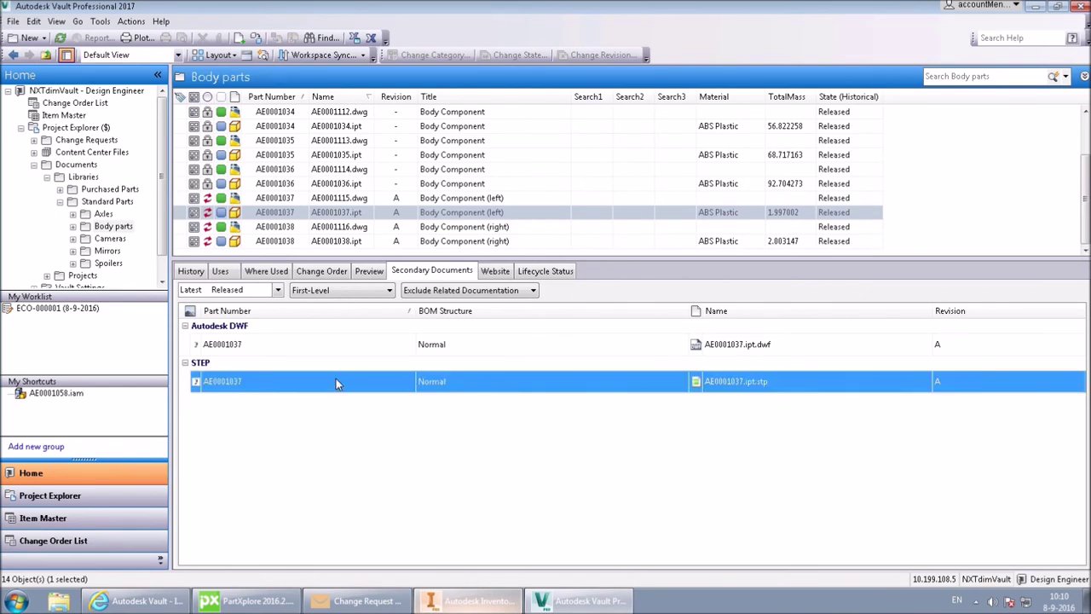
{"action": "left_click", "coordinate": [314, 200]}
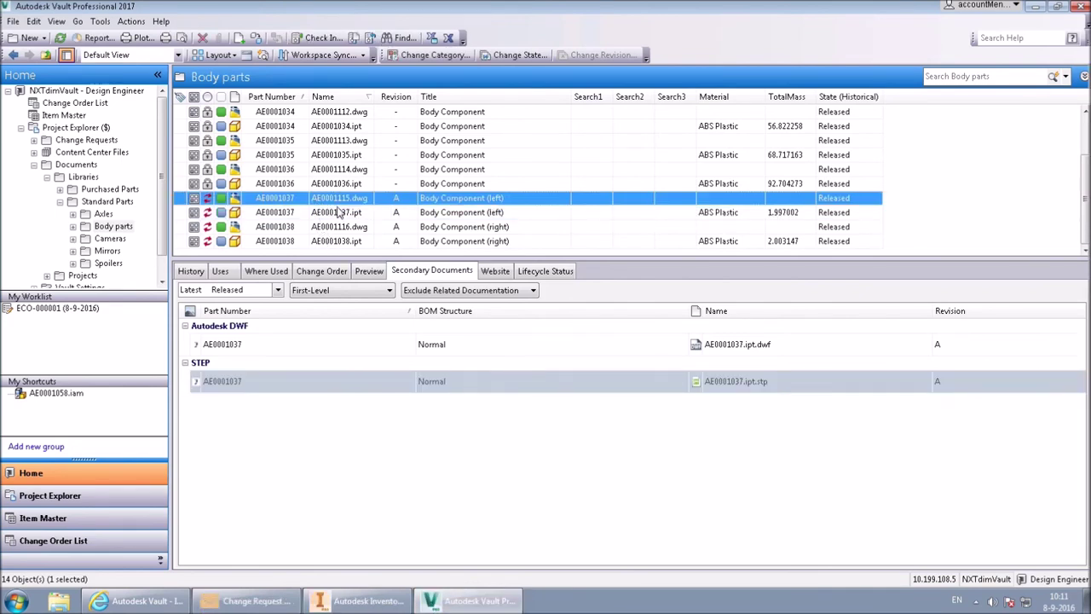
{"action": "left_click", "coordinate": [322, 384]}
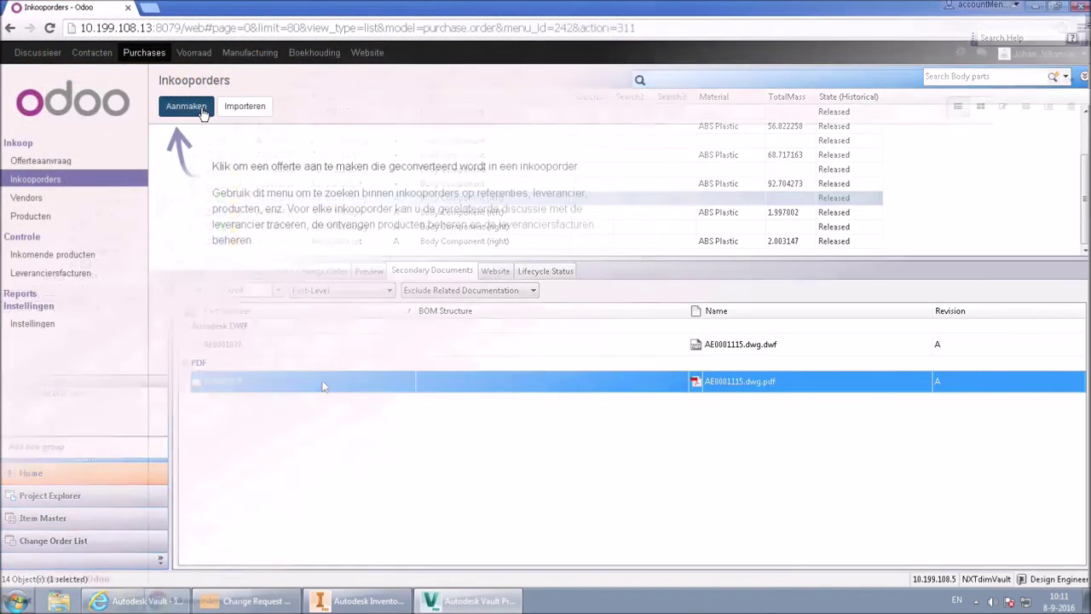
Switch to Odoo and create a purchase order for the supplier Mysterious Company
{"action": "left_click", "coordinate": [181, 111]}
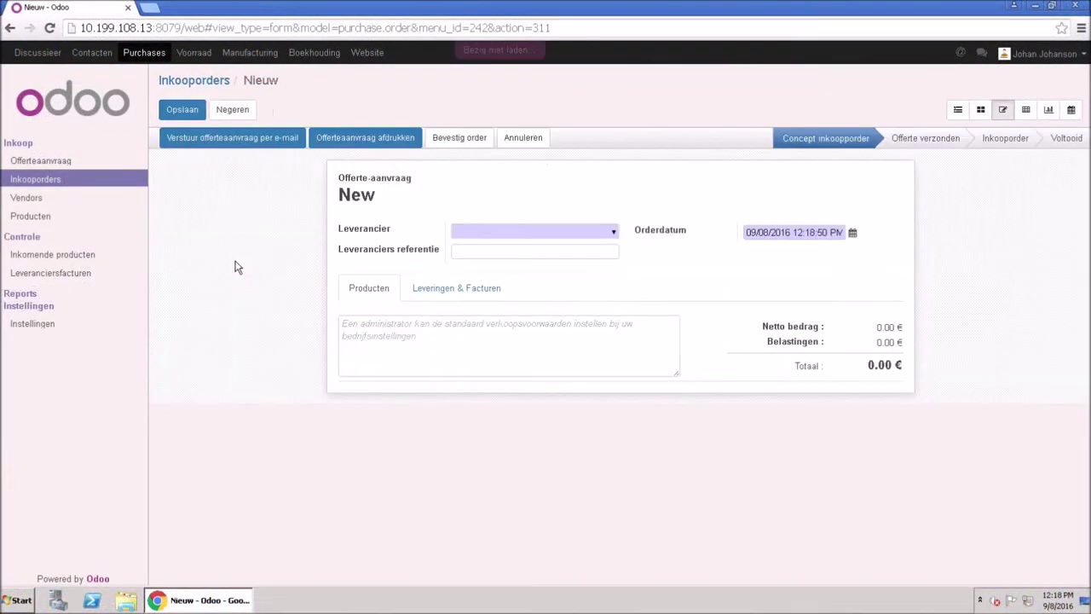
{"action": "left_click", "coordinate": [610, 232]}
{"action": "left_click", "coordinate": [564, 245]}
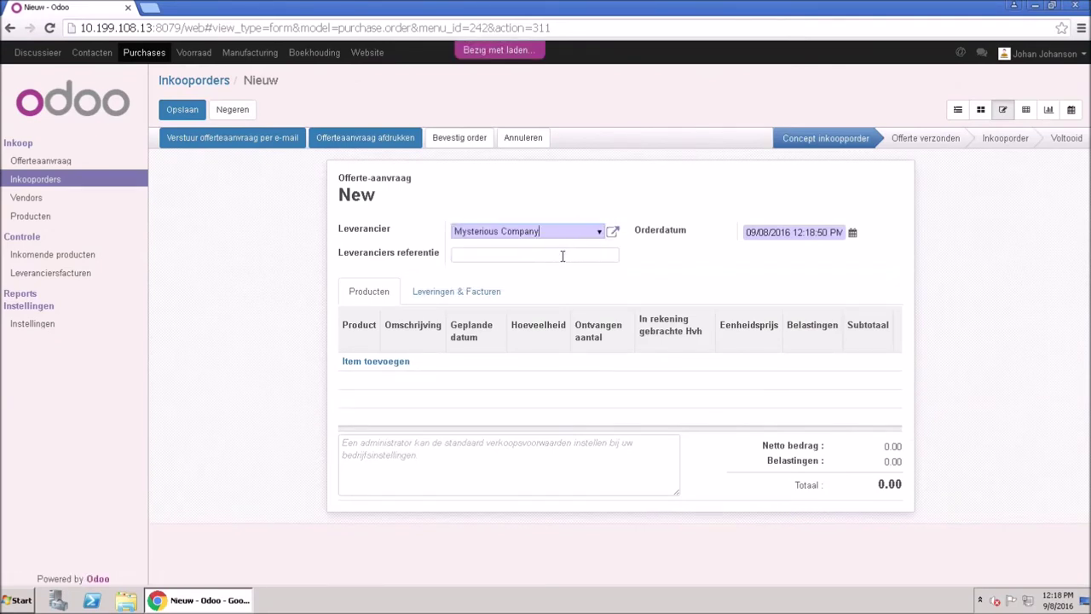
Add body components AE0001030 and AE0001033 through AE0001038 as order lines, save the purchase order and review its lines
{"action": "left_click", "coordinate": [369, 362]}
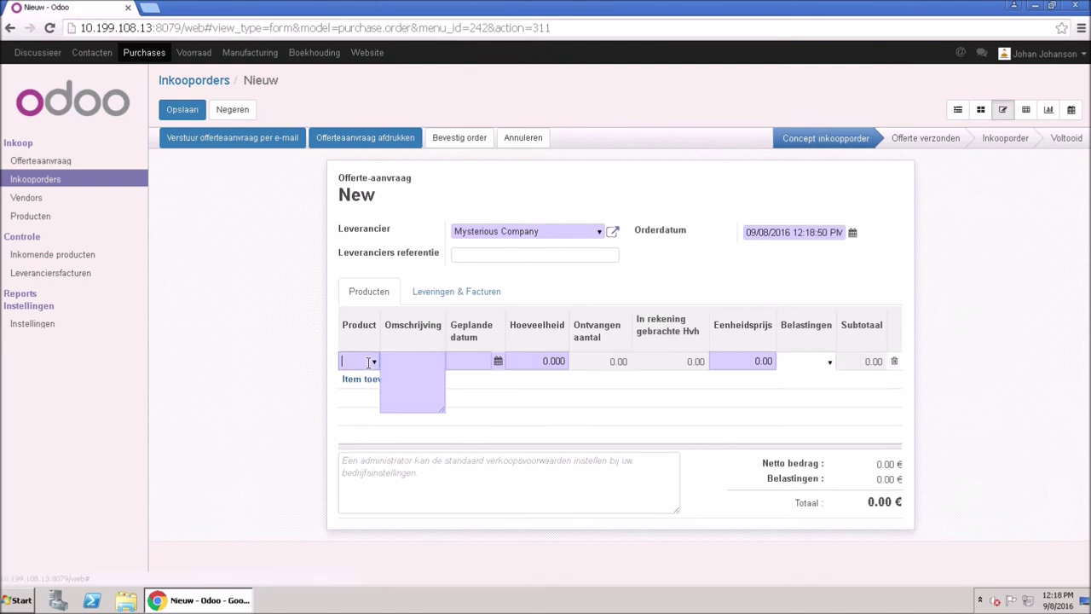
{"action": "left_click", "coordinate": [384, 401]}
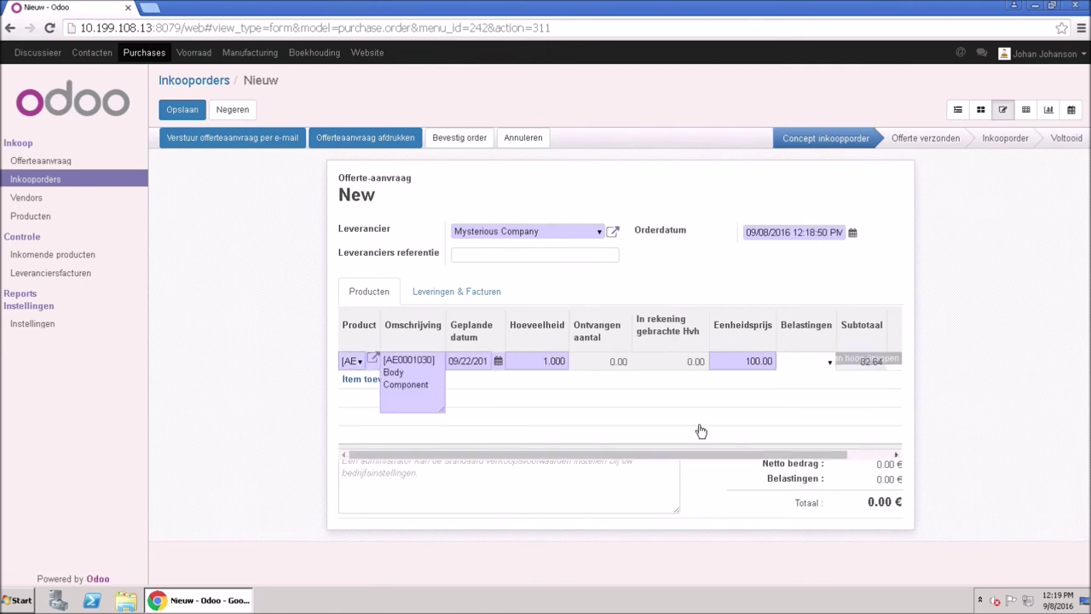
{"action": "left_click", "coordinate": [354, 383]}
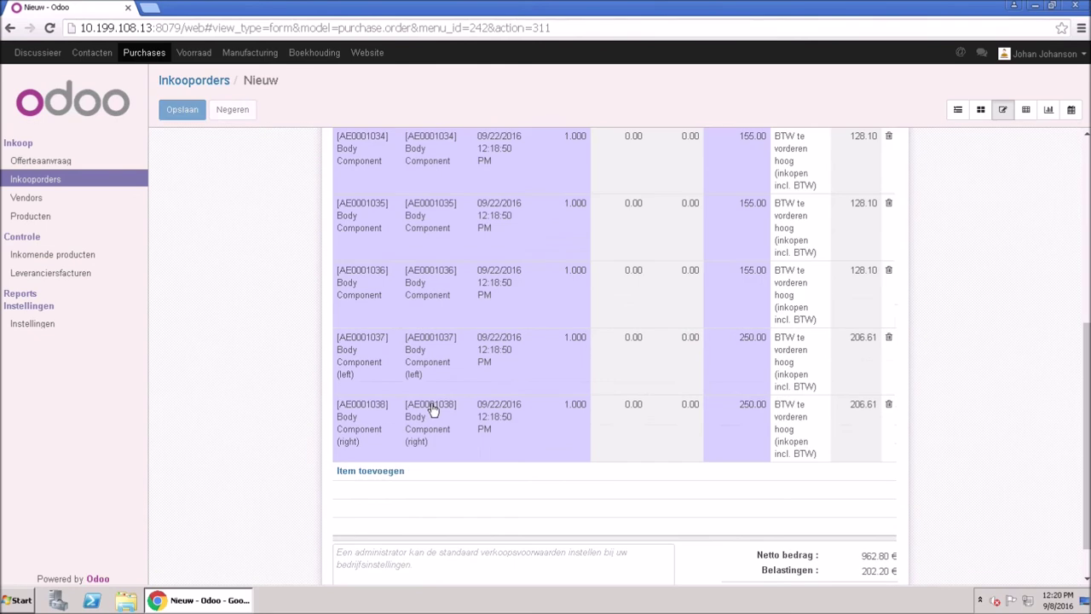
{"action": "key", "text": "alt+s"}
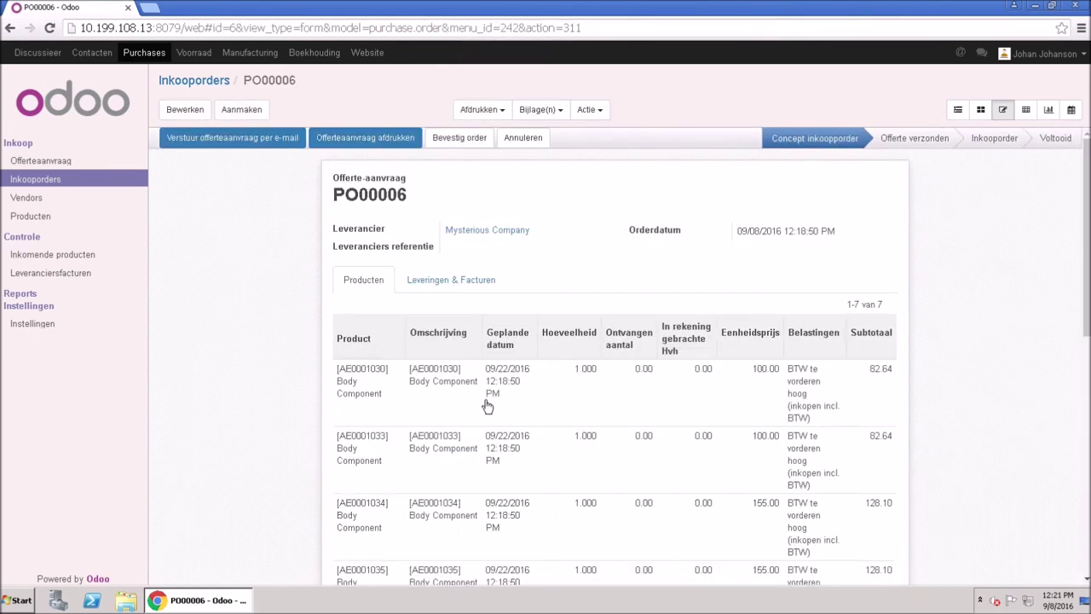
{"action": "left_click_drag", "start_coordinate": [1087, 239], "coordinate": [1087, 413]}
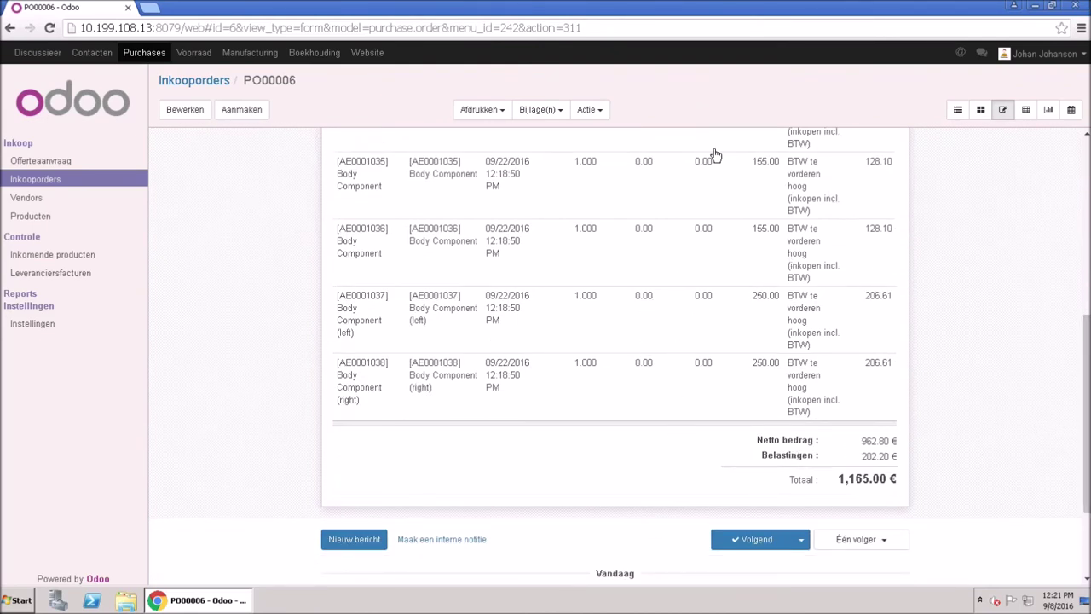
{"action": "scroll", "coordinate": [273, 191], "scroll_direction": "up", "scroll_amount": 15}
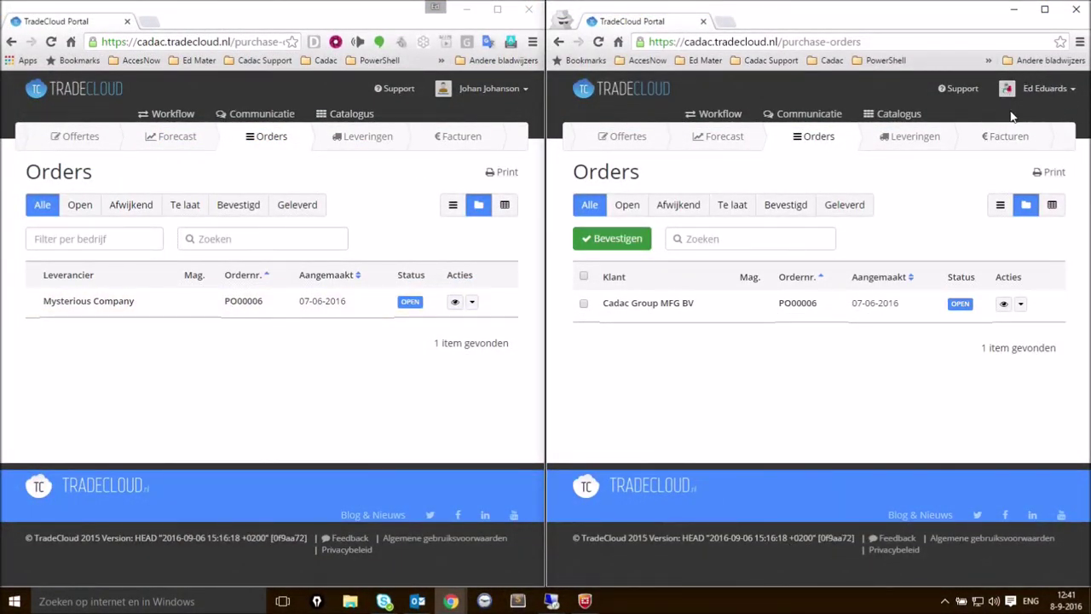
In the supplier's TradeCloud portal, expand the Cadac Group MFG BV order and view the AE0001038 line's details and attachments
{"action": "left_click", "coordinate": [664, 311]}
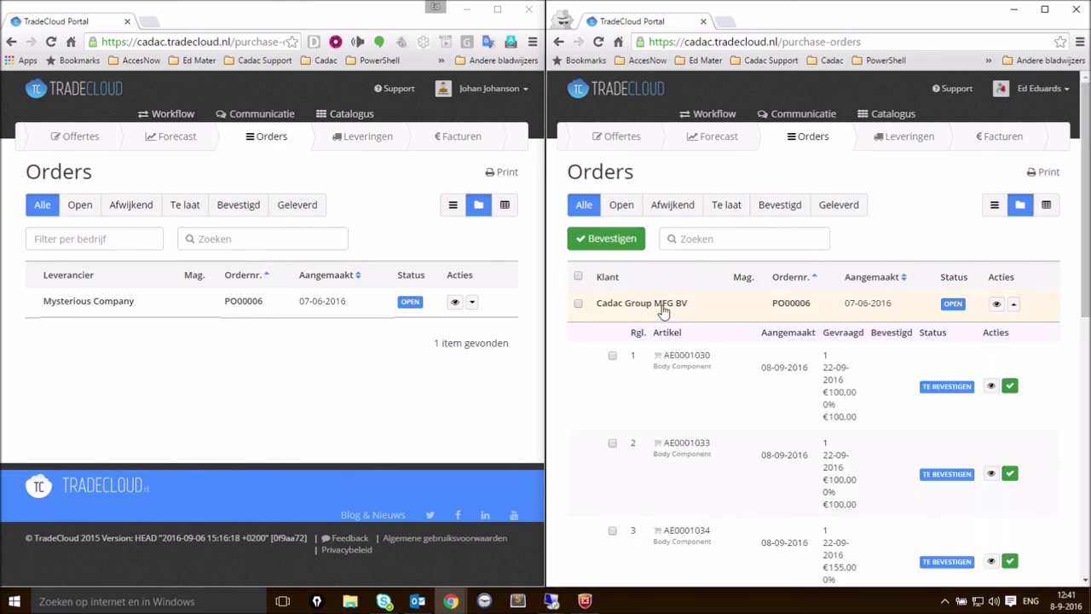
{"action": "scroll", "coordinate": [817, 354], "scroll_direction": "down", "scroll_amount": 6}
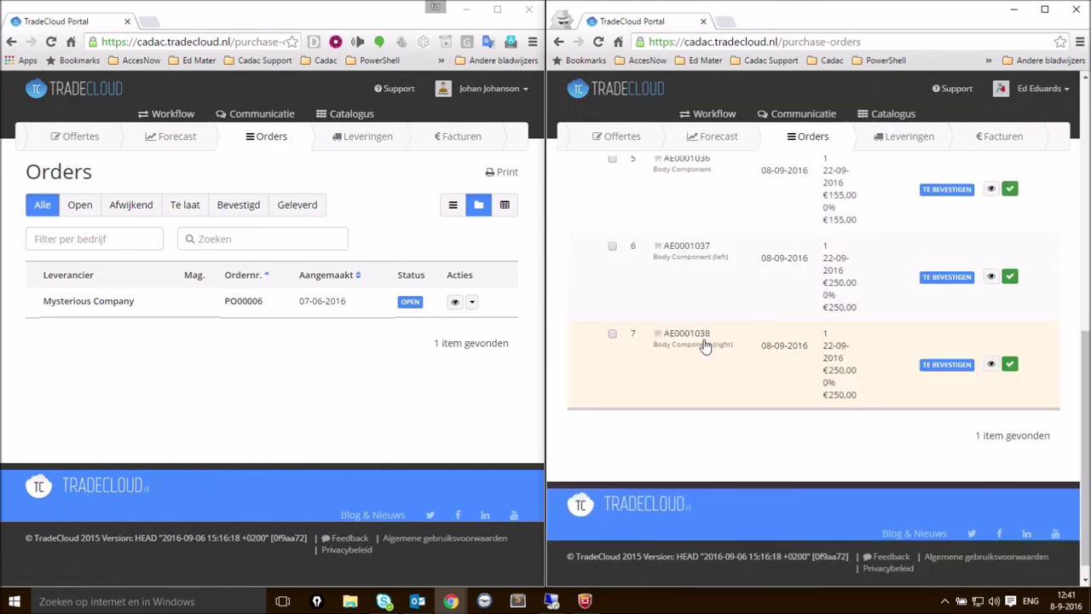
{"action": "left_click", "coordinate": [704, 345]}
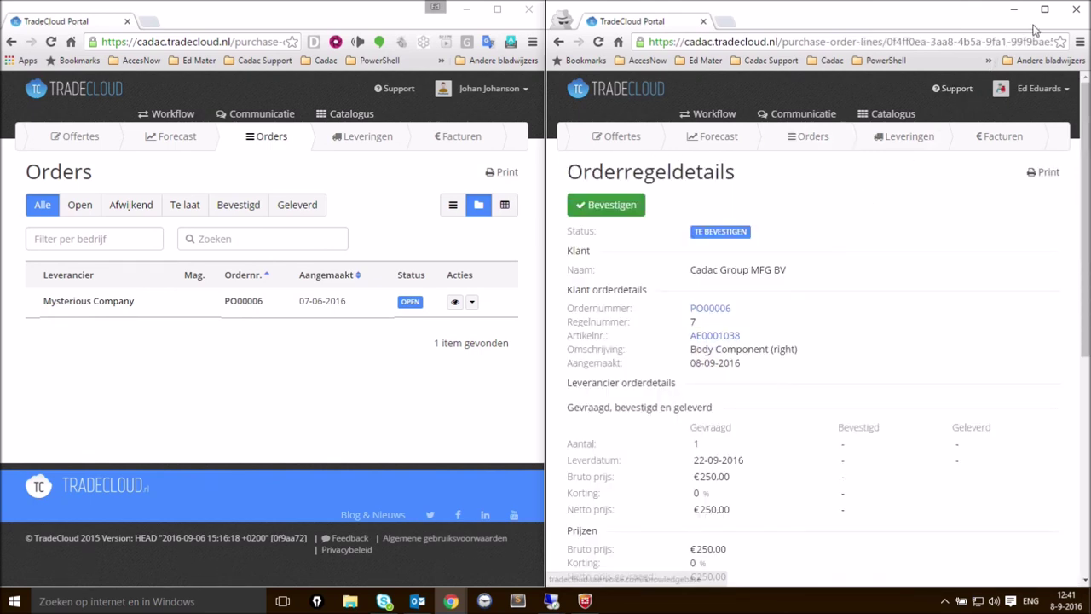
{"action": "left_click", "coordinate": [1045, 9]}
{"action": "scroll", "coordinate": [560, 277], "scroll_direction": "down", "scroll_amount": 3}
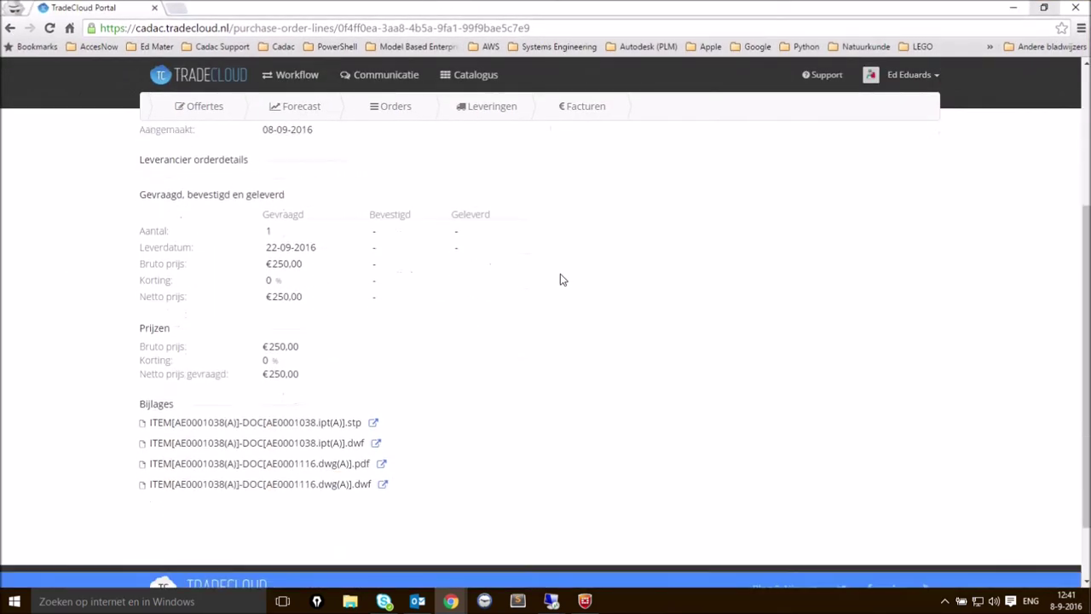
{"action": "scroll", "coordinate": [560, 279], "scroll_direction": "down", "scroll_amount": 2}
Download the AE0001038 STEP attachment, inspect the 3D model in PartXplore and close the viewer
{"action": "left_click", "coordinate": [260, 406]}
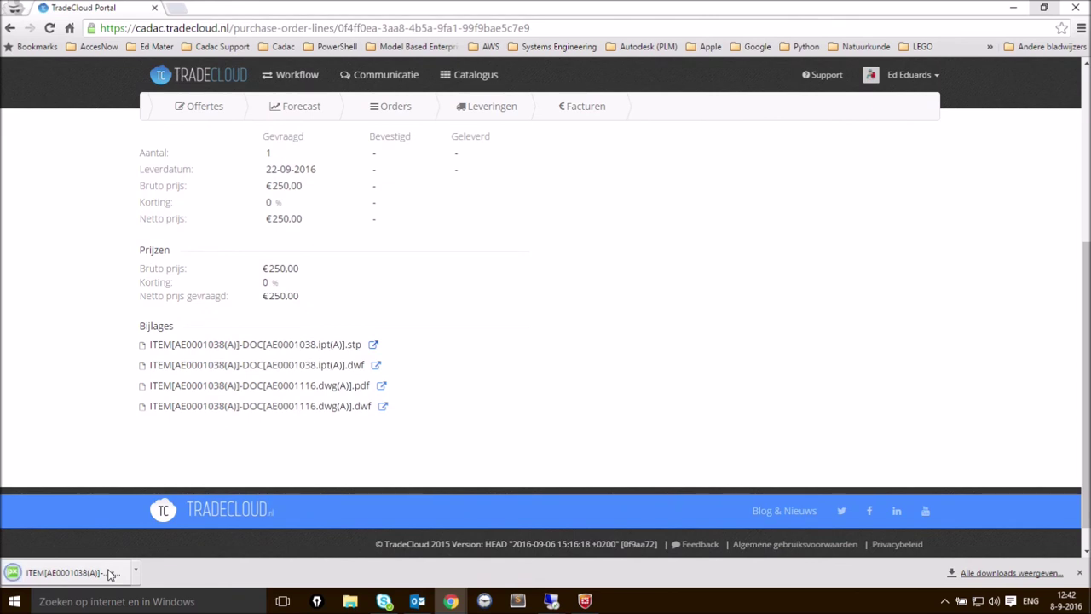
{"action": "left_click", "coordinate": [64, 572]}
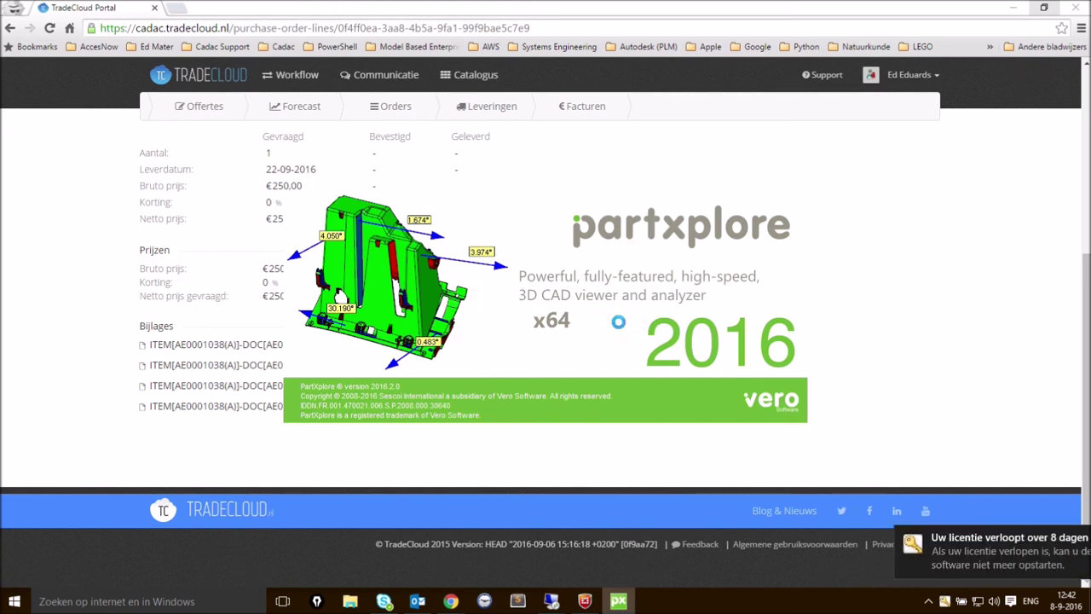
{"action": "scroll", "coordinate": [736, 198], "scroll_direction": "up", "scroll_amount": 5}
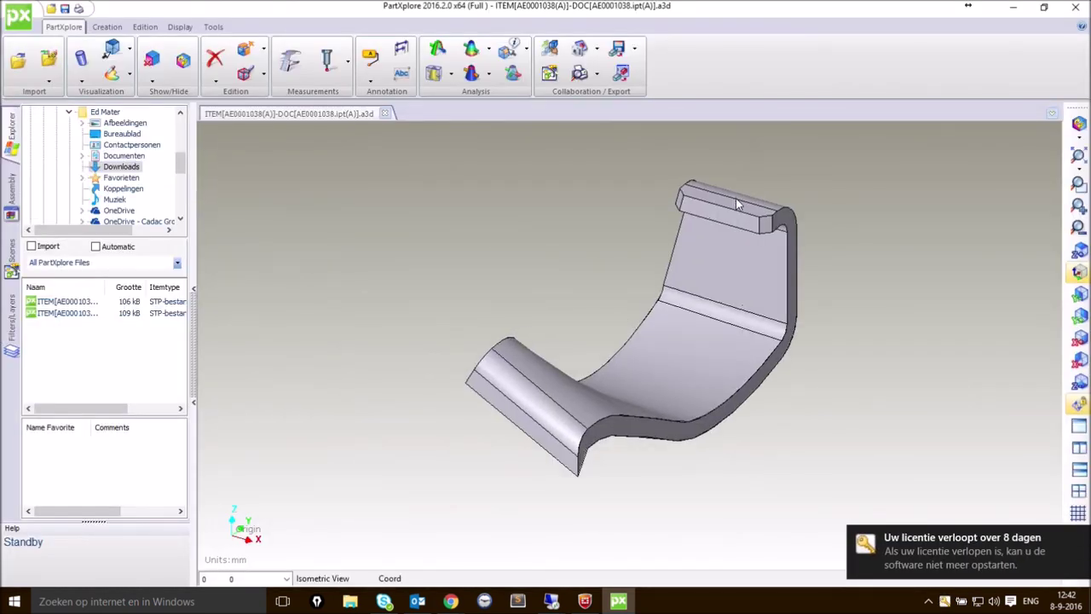
{"action": "left_click_drag", "start_coordinate": [715, 212], "coordinate": [656, 256]}
{"action": "left_click", "coordinate": [1076, 8]}
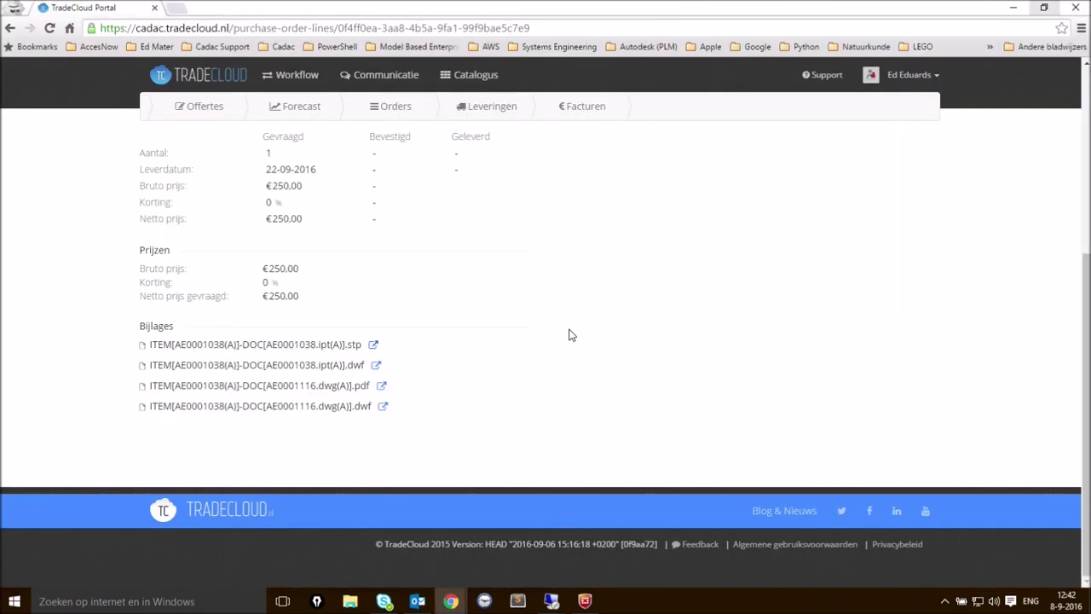
View the AE0001116.dwg PDF attachment, examine its title block and enlarged drawing views, then close it
{"action": "left_click", "coordinate": [382, 385]}
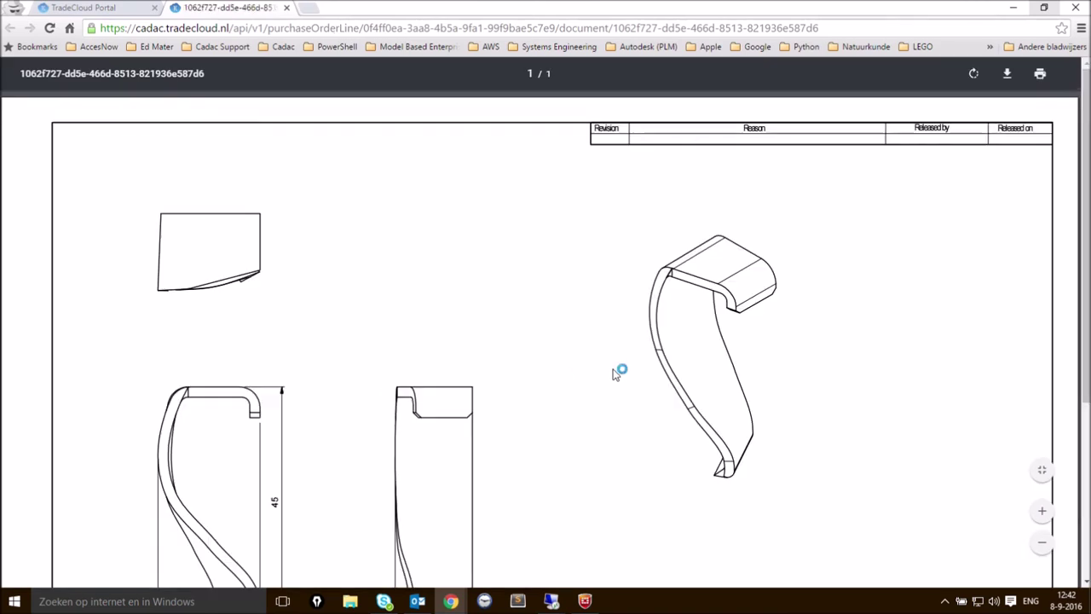
{"action": "scroll", "coordinate": [675, 365], "scroll_direction": "down", "scroll_amount": 3}
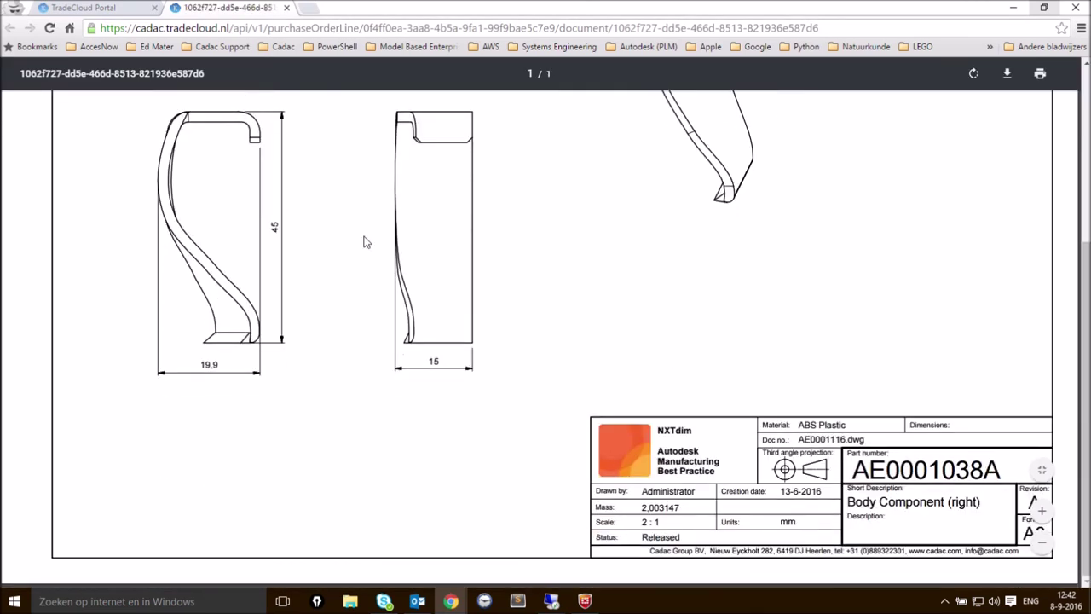
{"action": "scroll", "coordinate": [415, 219], "scroll_direction": "up", "scroll_amount": 3}
{"action": "scroll", "coordinate": [725, 367], "scroll_direction": "down", "scroll_amount": 1}
{"action": "left_click", "coordinate": [1041, 511]}
{"action": "left_click", "coordinate": [1042, 511]}
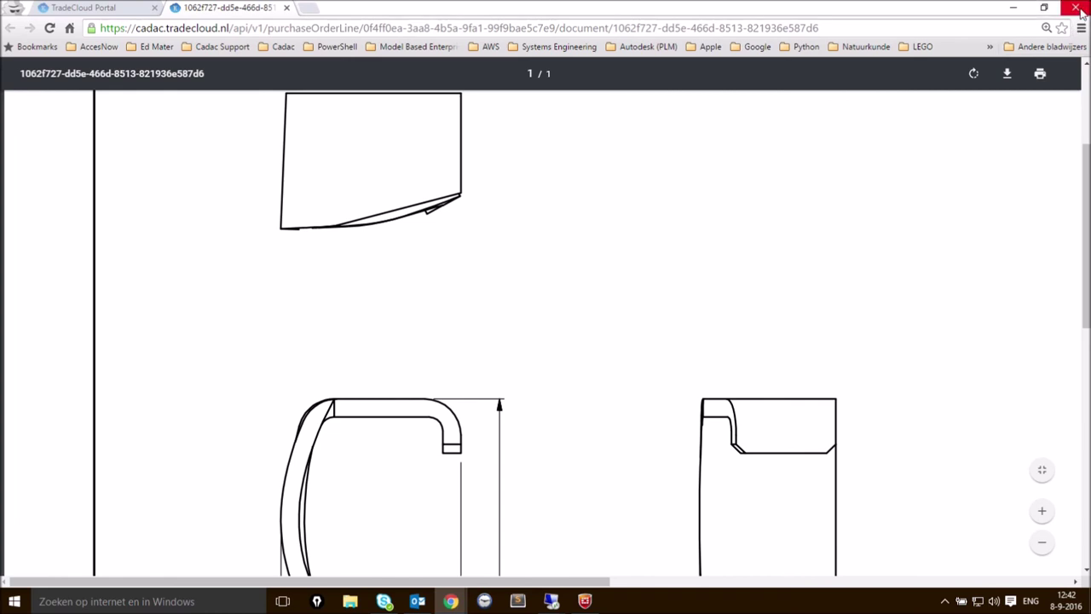
{"action": "left_click", "coordinate": [287, 7]}
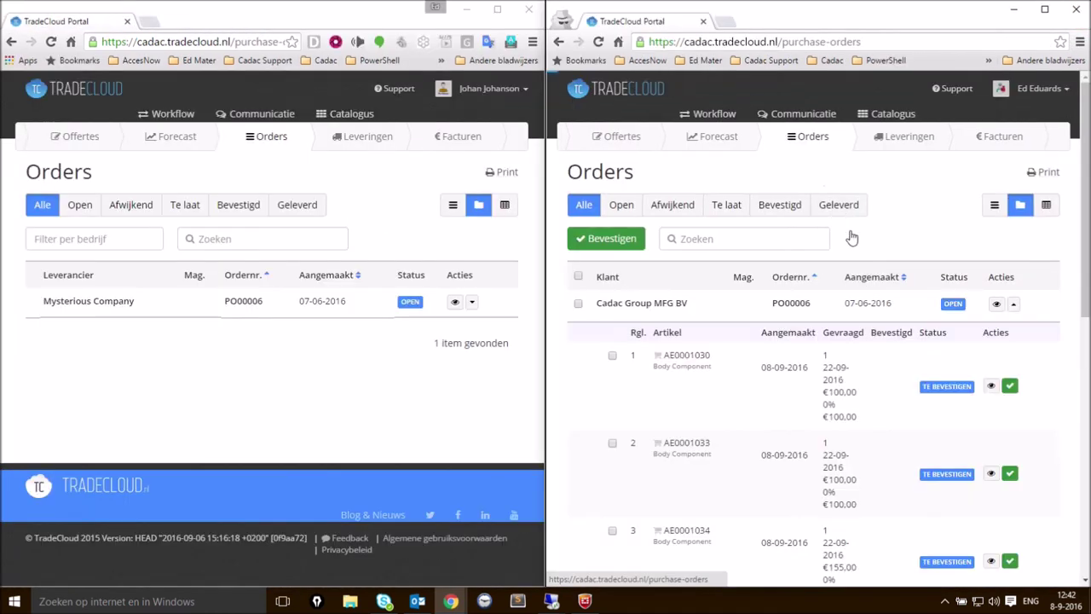
As supplier, confirm the order lines AE0001030 and AE0001033 through AE0001038 with the requested quantities, delivery dates and prices
{"action": "left_click", "coordinate": [1009, 388]}
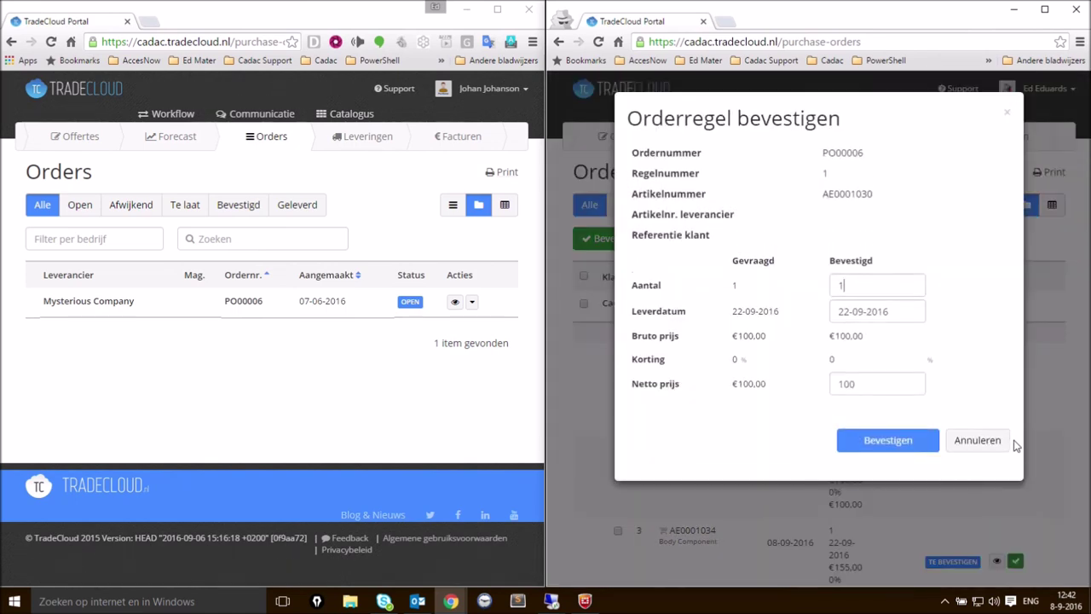
{"action": "left_click", "coordinate": [920, 450]}
{"action": "left_click", "coordinate": [1005, 471]}
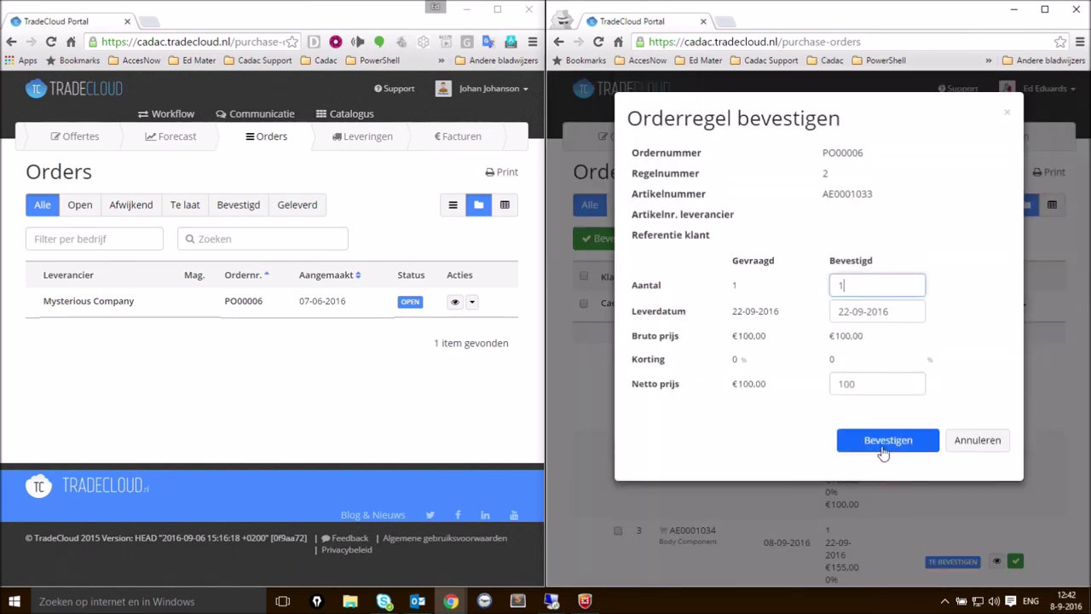
{"action": "left_click", "coordinate": [883, 454]}
{"action": "scroll", "coordinate": [1006, 497], "scroll_direction": "down", "scroll_amount": 5}
{"action": "left_click", "coordinate": [1011, 501]}
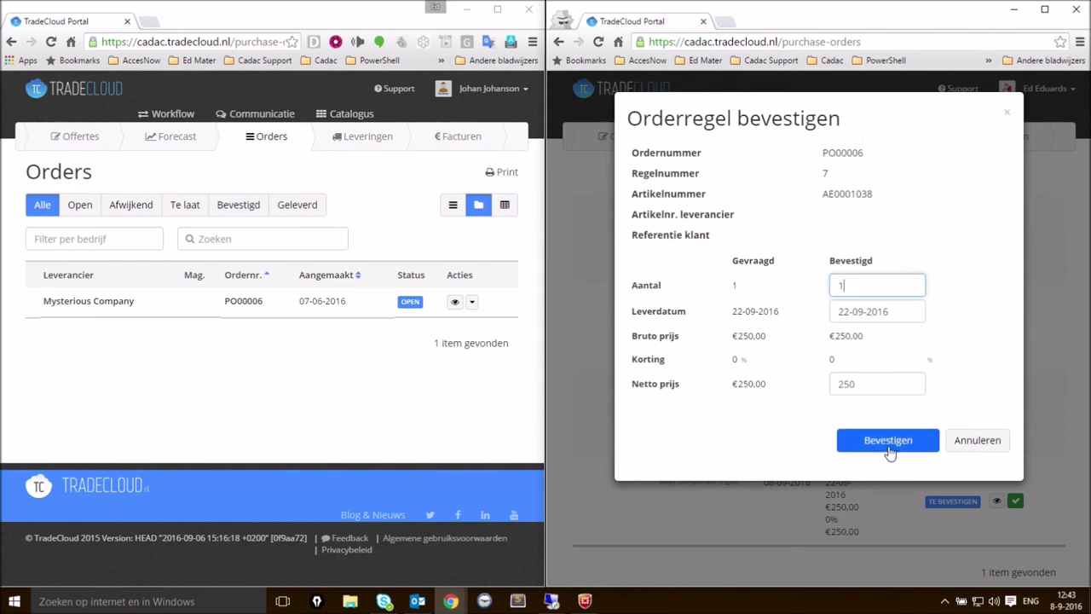
{"action": "left_click", "coordinate": [889, 452]}
In the buyer's TradeCloud workflow, approve the supplier's order line changes for AE0001038, AE0001036, AE0001034 and AE0001030
{"action": "left_click", "coordinate": [195, 122]}
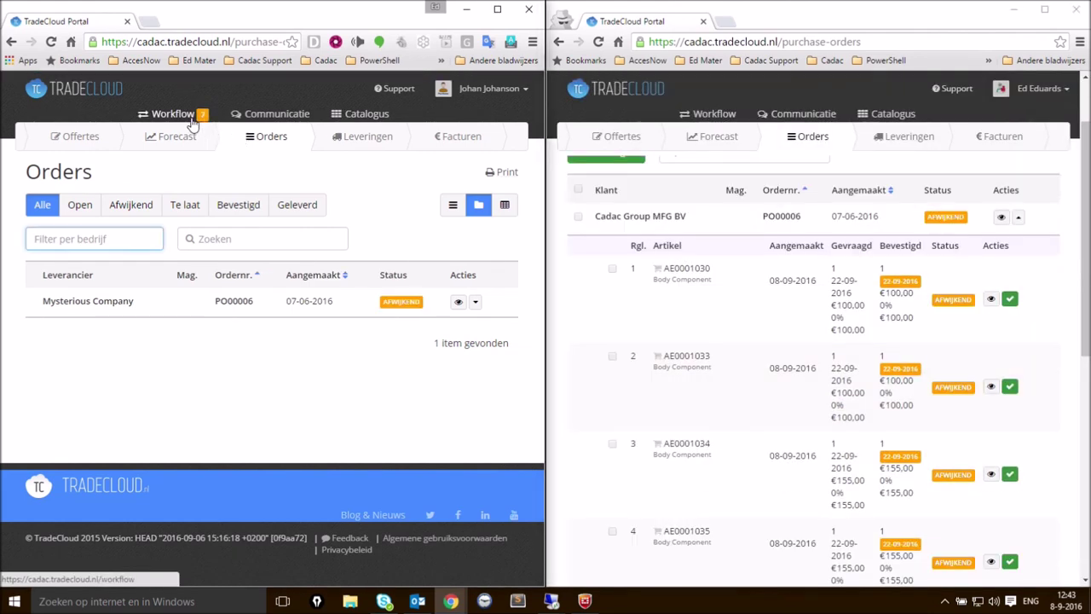
{"action": "left_click", "coordinate": [191, 122]}
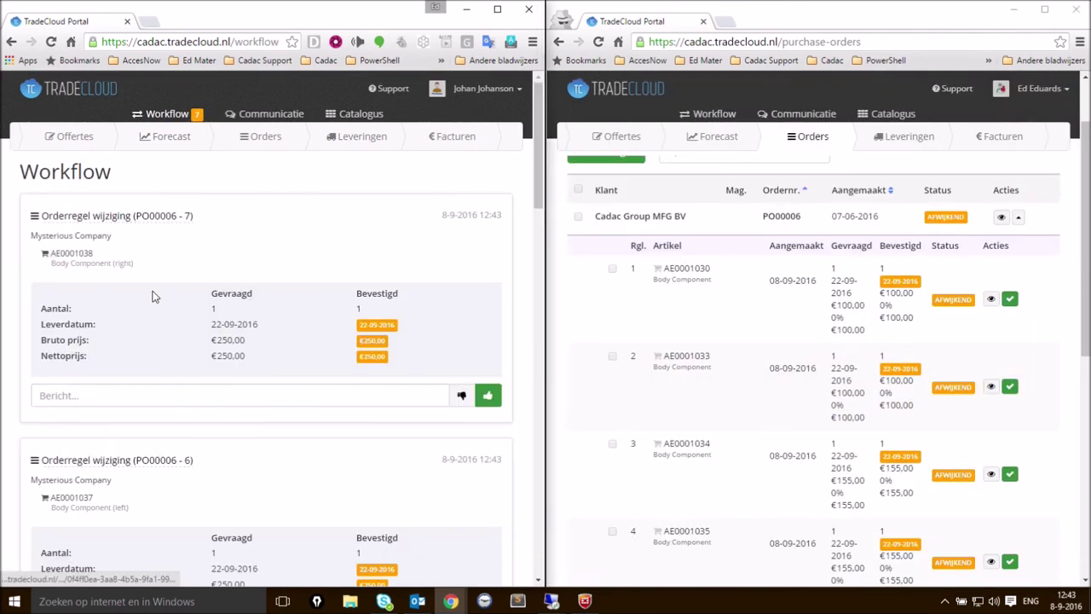
{"action": "left_click", "coordinate": [487, 396]}
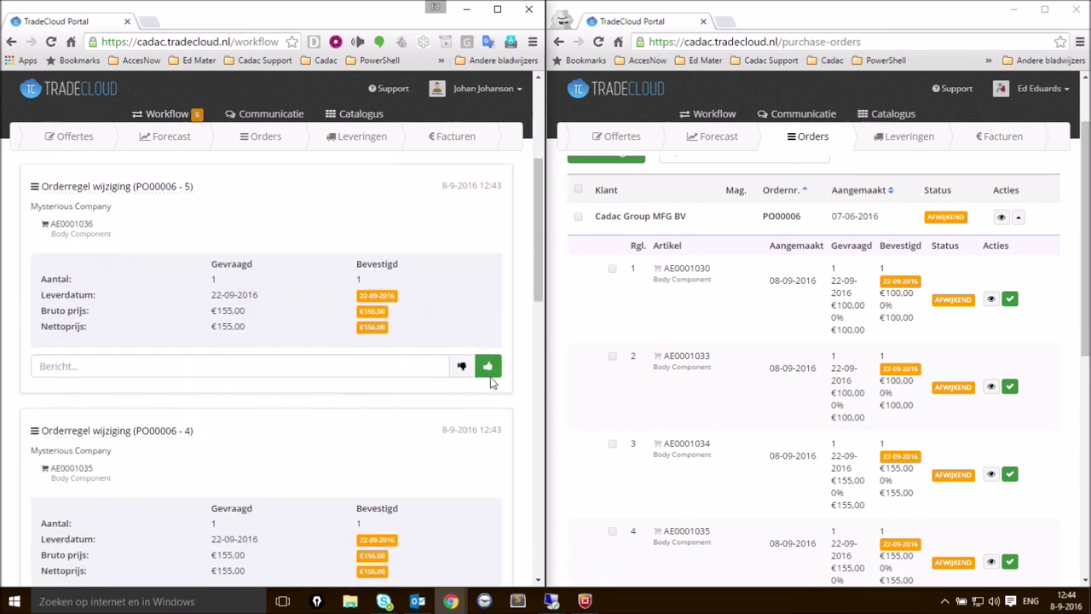
{"action": "left_click", "coordinate": [487, 369]}
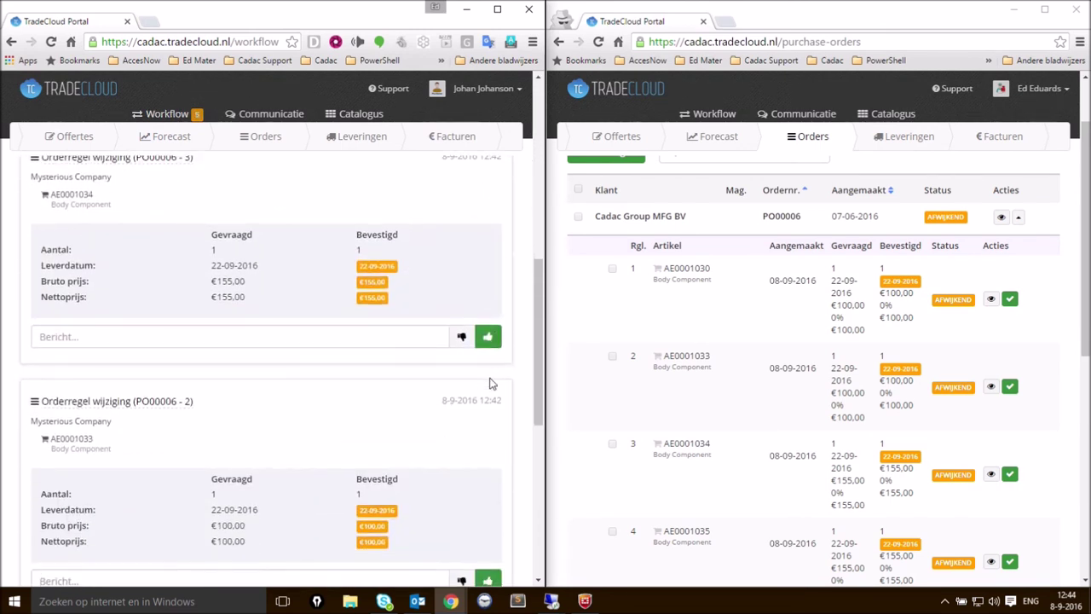
{"action": "left_click", "coordinate": [489, 335]}
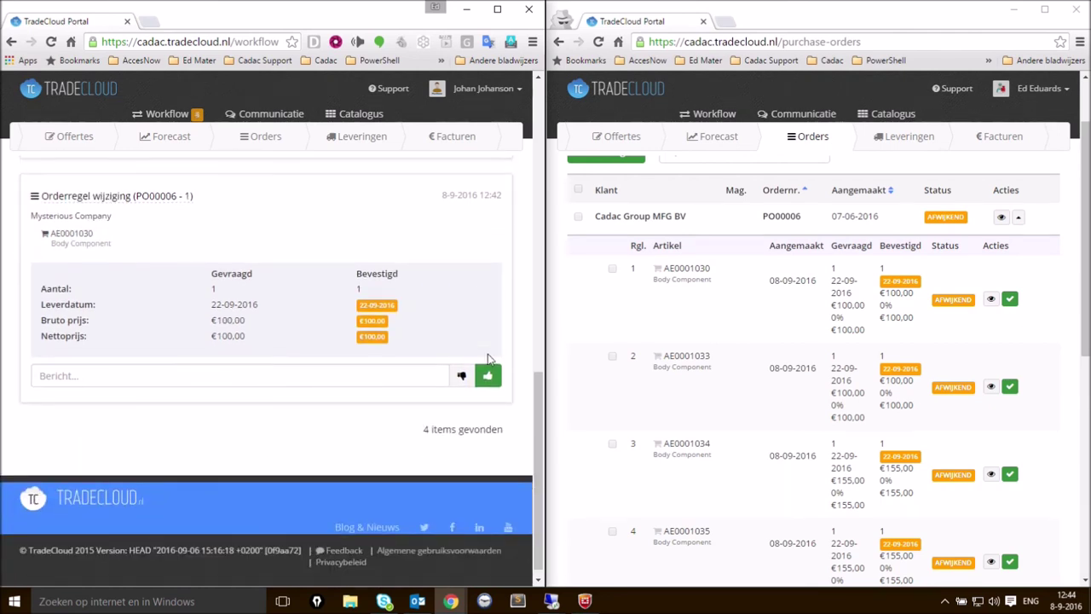
{"action": "left_click", "coordinate": [488, 372]}
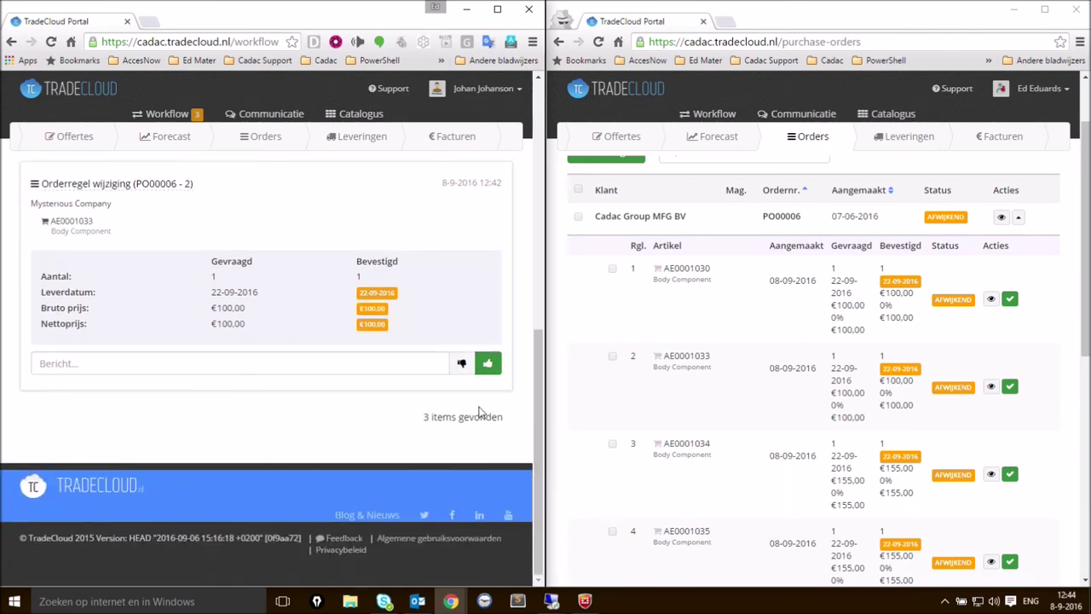
Approve the remaining order line changes for AE0001037, AE0001035 and AE0001033 in the buyer's workflow
{"action": "scroll", "coordinate": [478, 411], "scroll_direction": "up", "scroll_amount": 5}
{"action": "scroll", "coordinate": [478, 412], "scroll_direction": "up", "scroll_amount": 1}
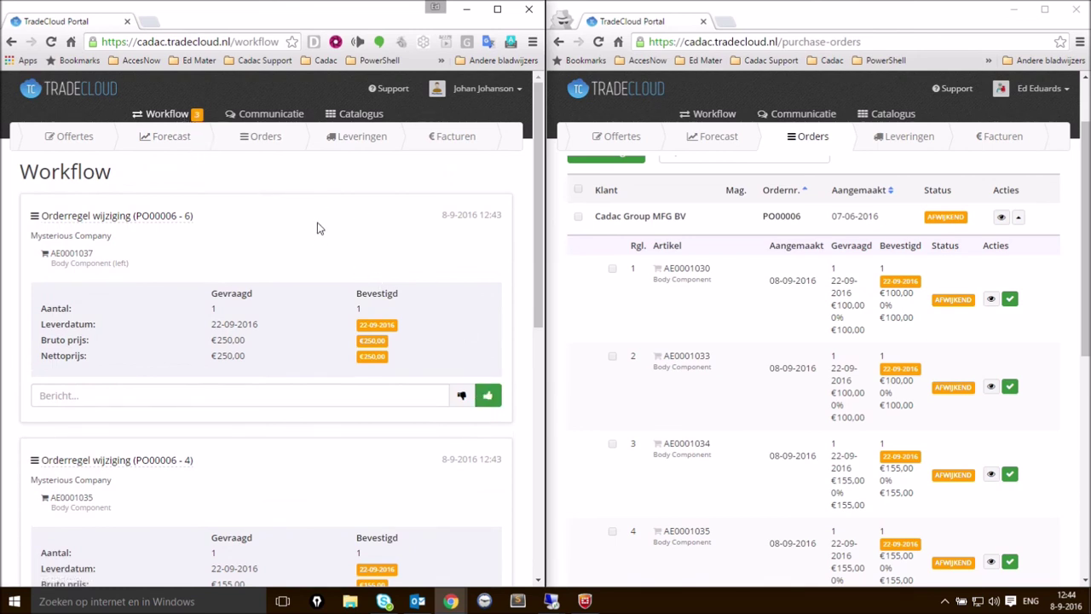
{"action": "left_click", "coordinate": [492, 397]}
{"action": "scroll", "coordinate": [497, 411], "scroll_direction": "down", "scroll_amount": 3}
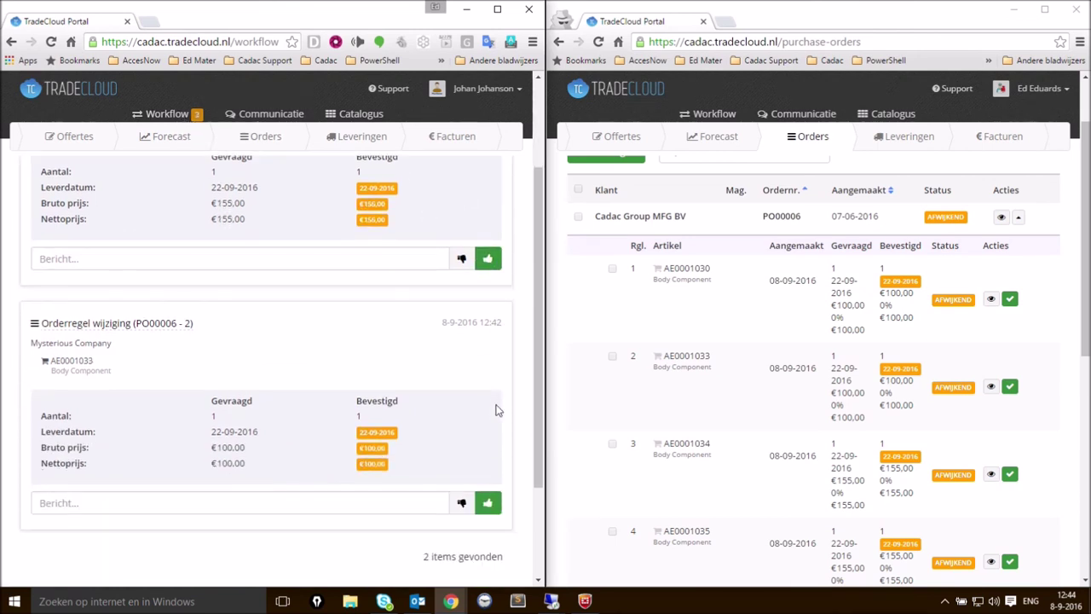
{"action": "left_click", "coordinate": [487, 259]}
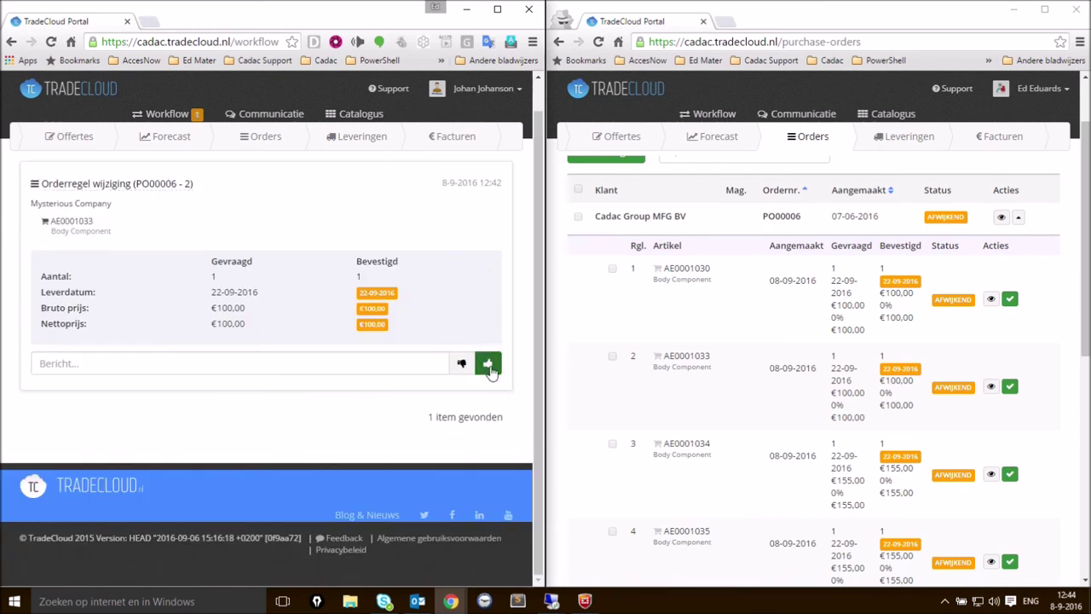
{"action": "left_click", "coordinate": [488, 361]}
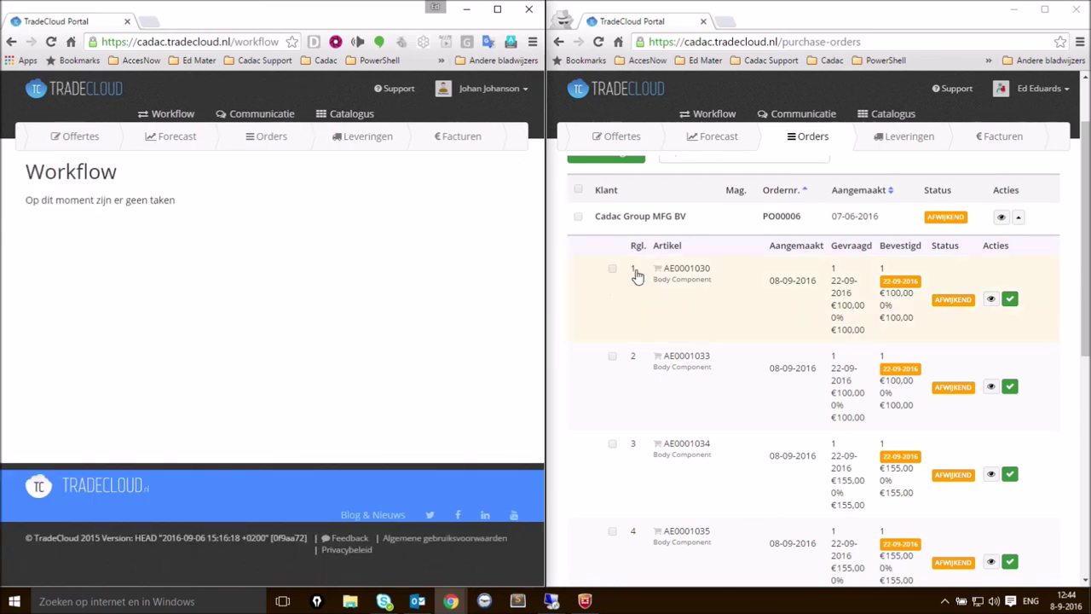
Reload the supplier's orders page, expand the Cadac Group MFG BV order to check each line's status, and collapse it again
{"action": "scroll", "coordinate": [870, 260], "scroll_direction": "up", "scroll_amount": 2}
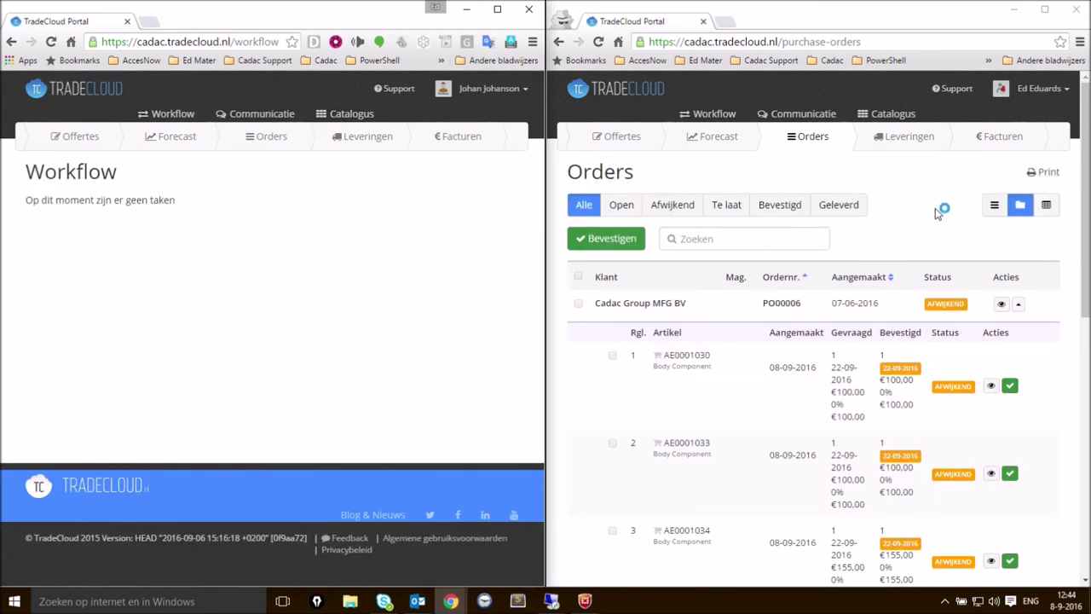
{"action": "left_click", "coordinate": [806, 150]}
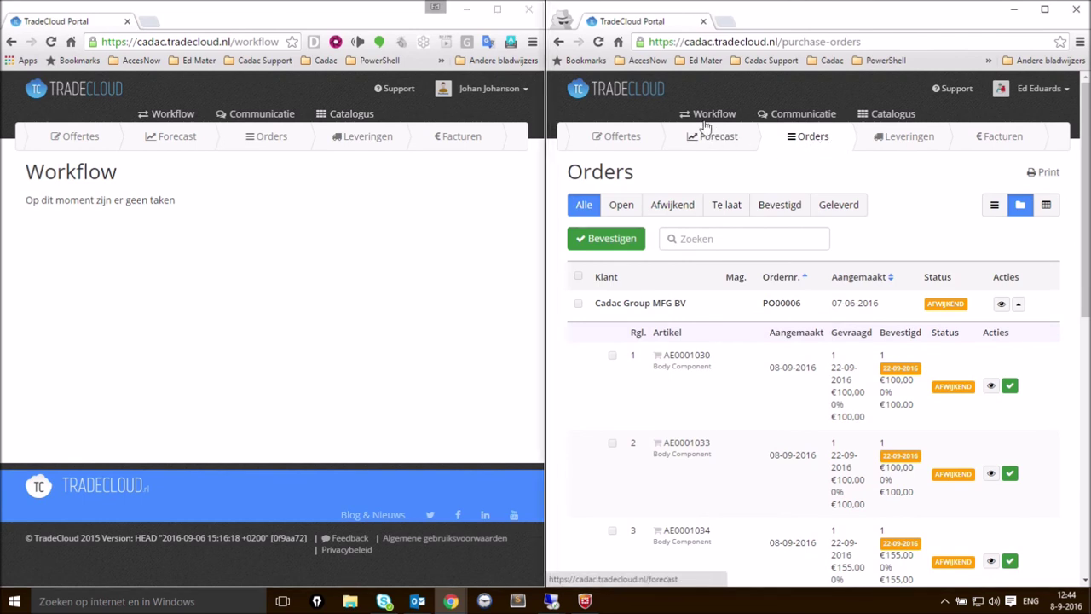
{"action": "left_click", "coordinate": [599, 41]}
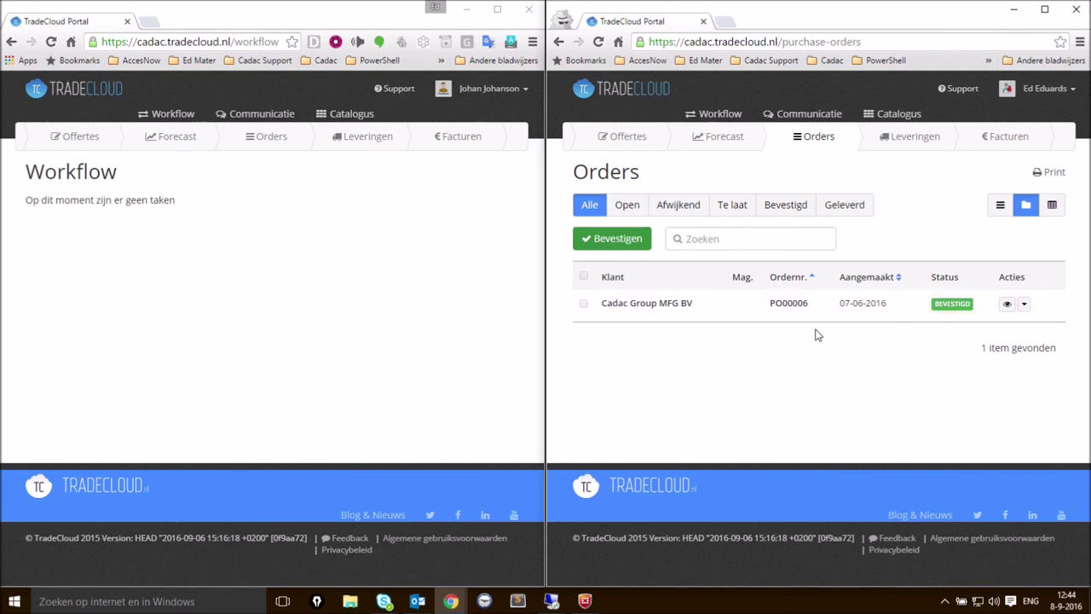
{"action": "left_click", "coordinate": [641, 310]}
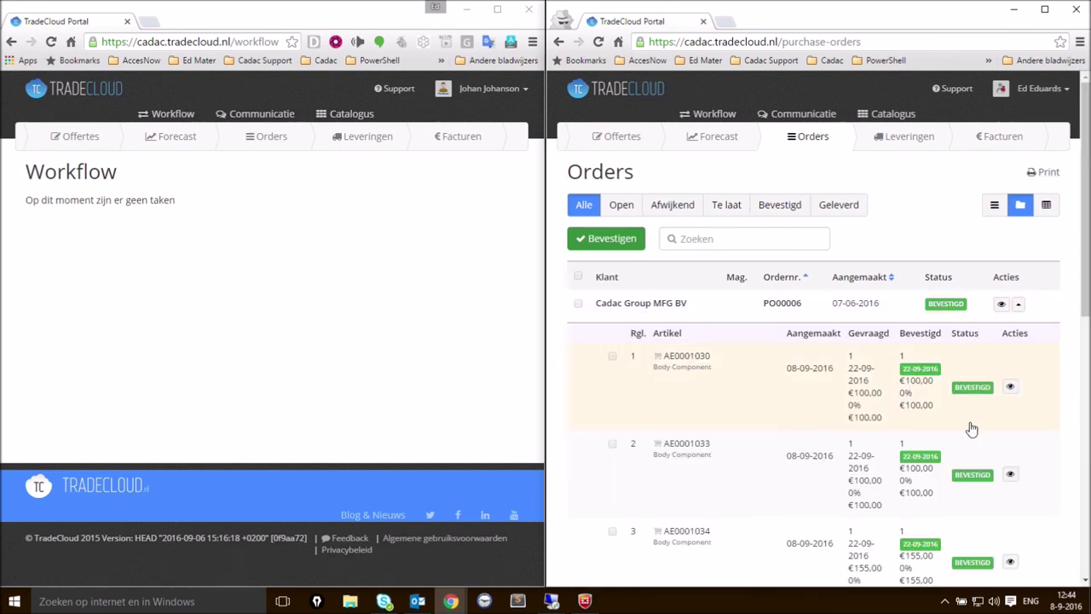
{"action": "scroll", "coordinate": [983, 456], "scroll_direction": "down", "scroll_amount": 1}
{"action": "scroll", "coordinate": [983, 452], "scroll_direction": "down", "scroll_amount": 4}
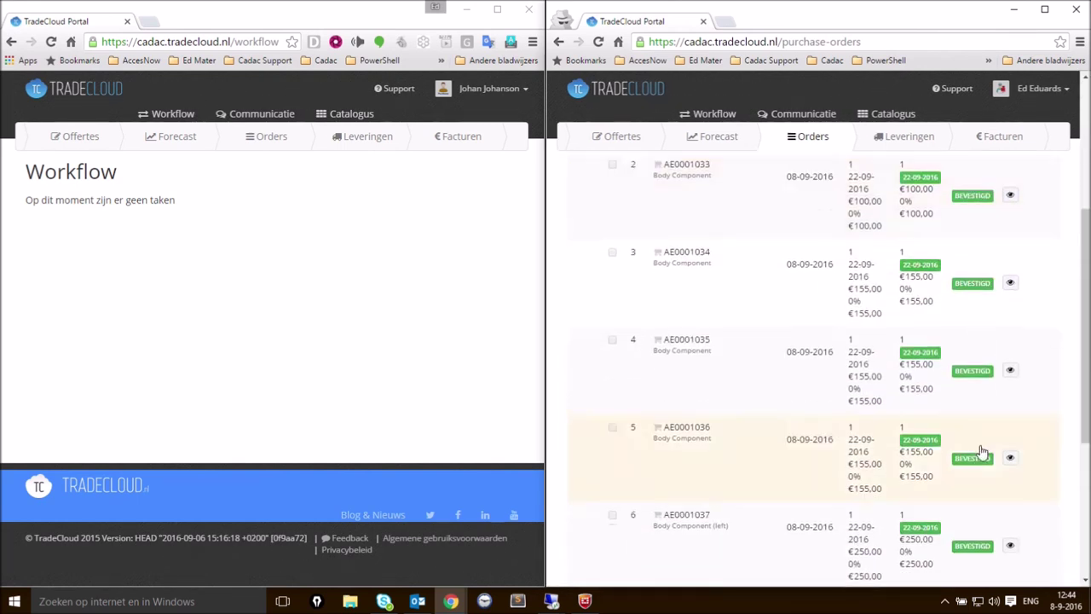
{"action": "scroll", "coordinate": [981, 456], "scroll_direction": "up", "scroll_amount": 5}
{"action": "left_click", "coordinate": [635, 310]}
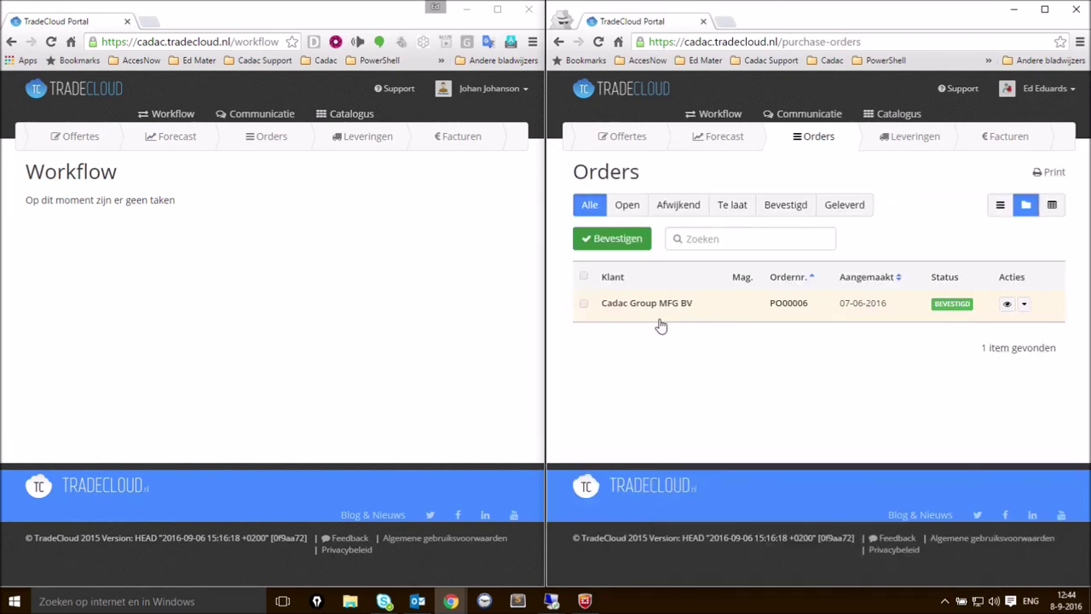